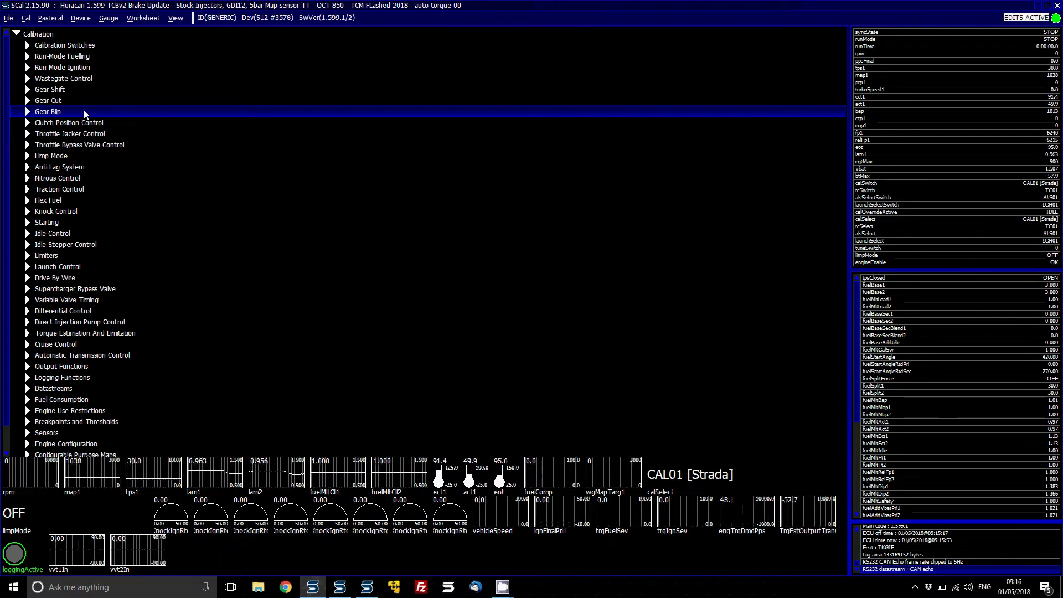
# Expand the Gear Blip calibration group and select the Blip Mask Time setting.
pyautogui.doubleClick(84, 113)
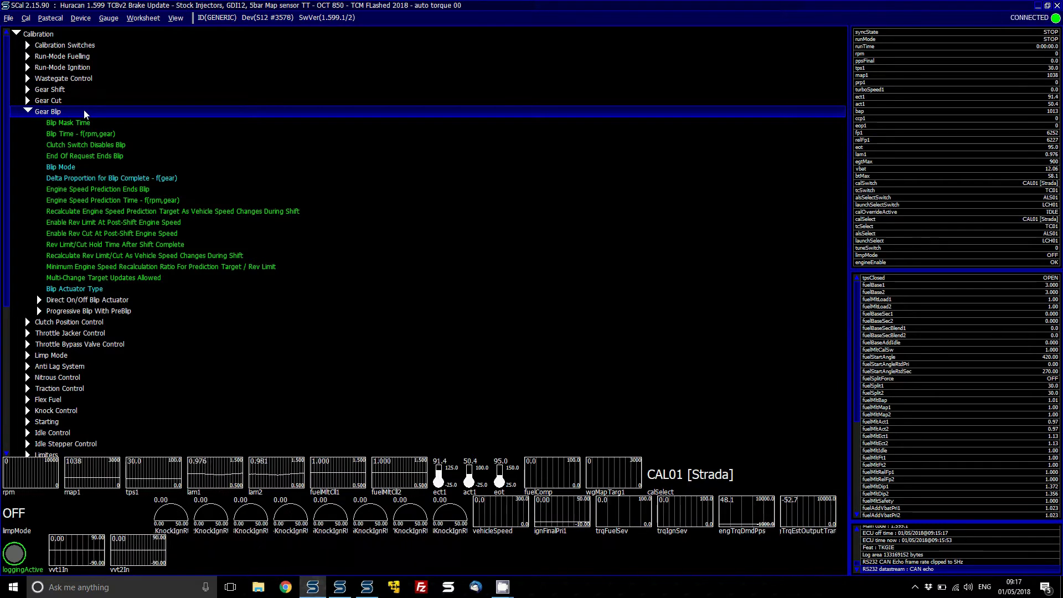
pyautogui.press('Down')
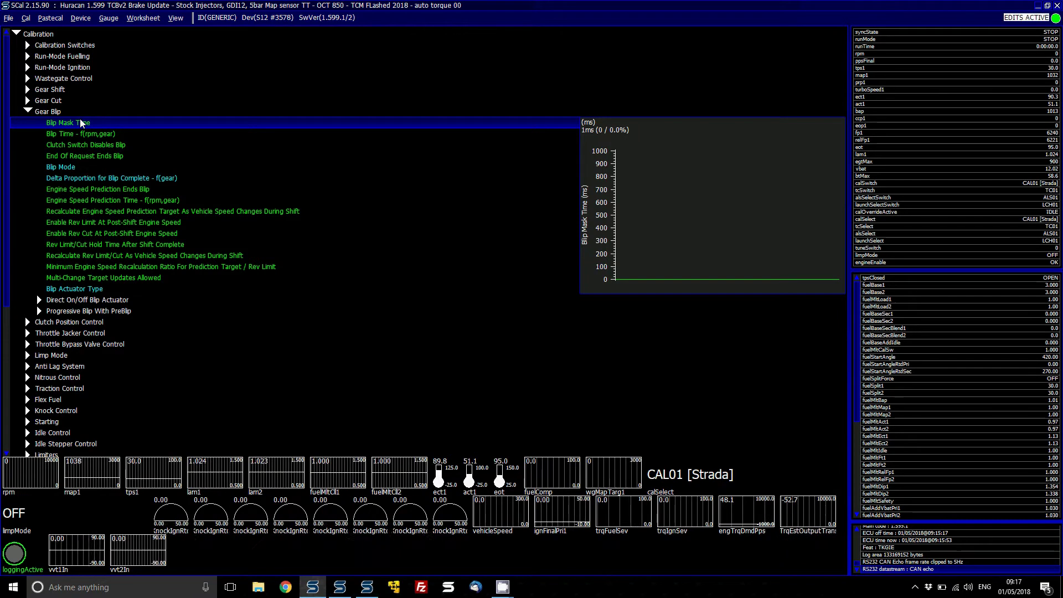
# View the Blip Time map full-size with its table, then close it.
pyautogui.press('Down')
pyautogui.press('Return')
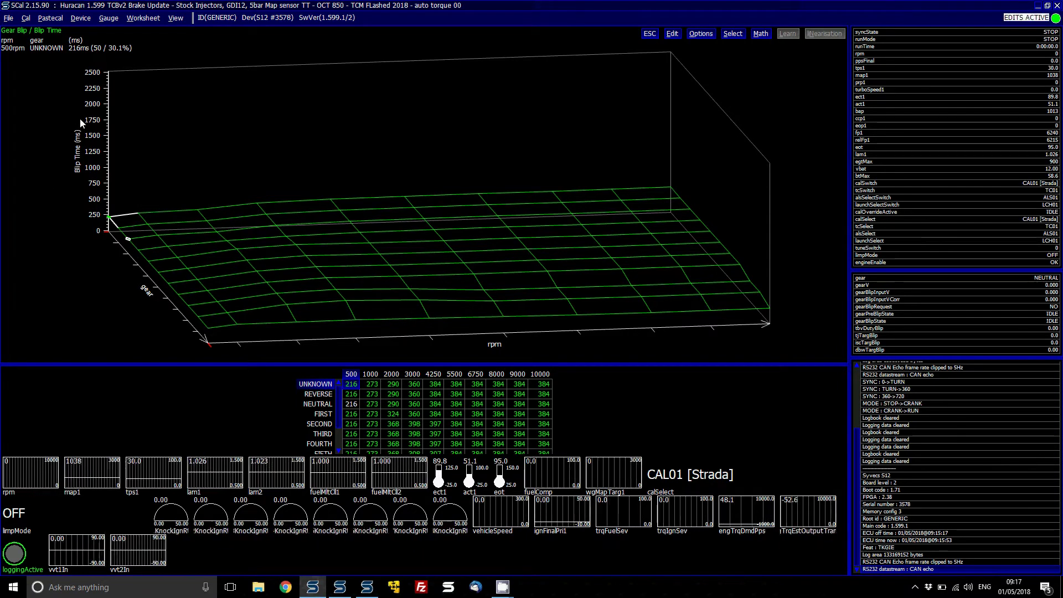
pyautogui.press('Escape')
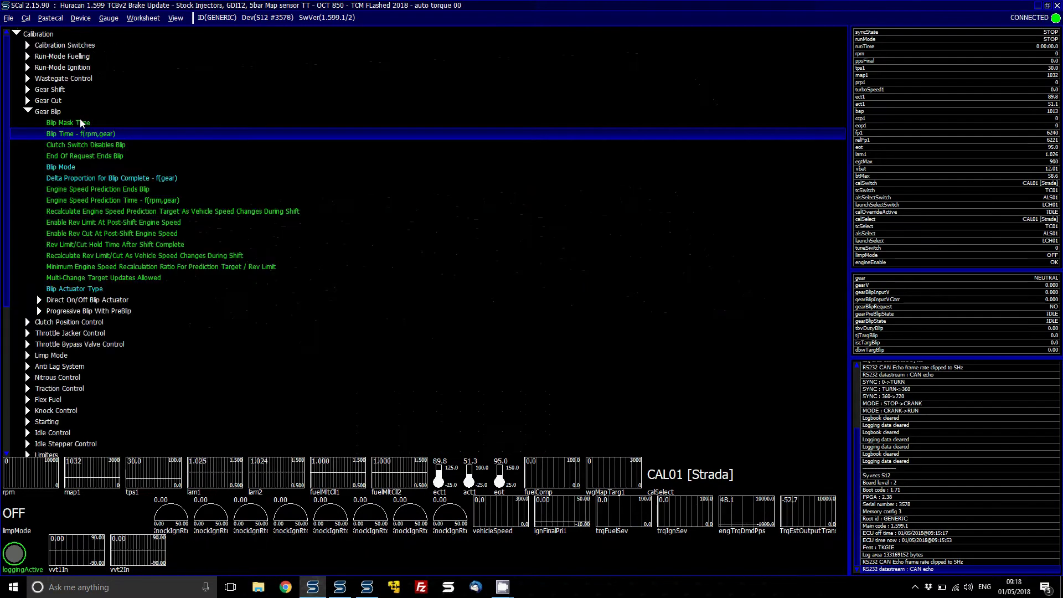
# Step to End Of Request Ends Blip and add a live gearBlipRequest gauge.
pyautogui.press('Down')
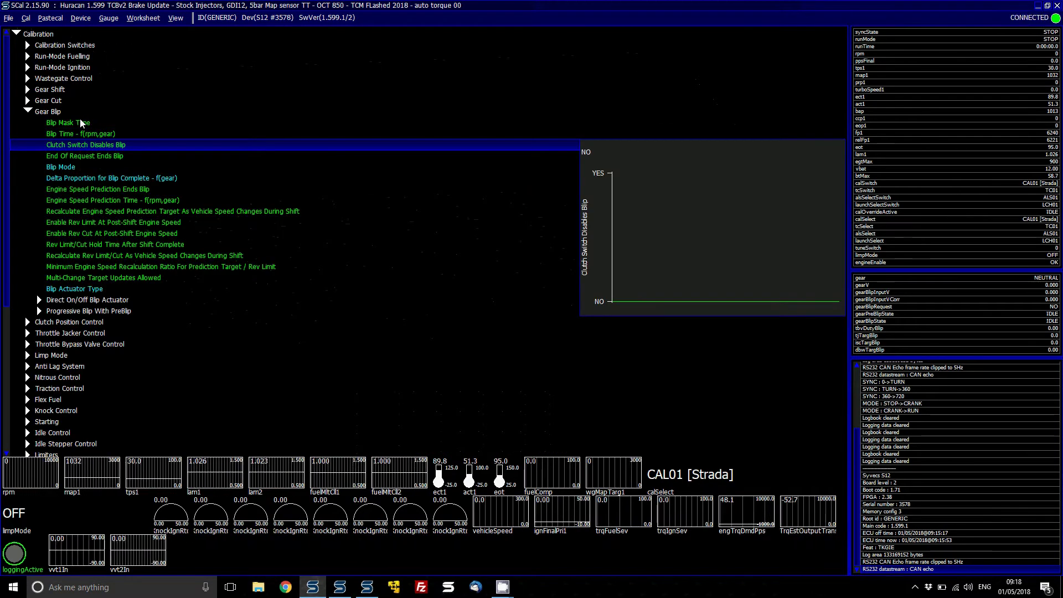
pyautogui.press('Down')
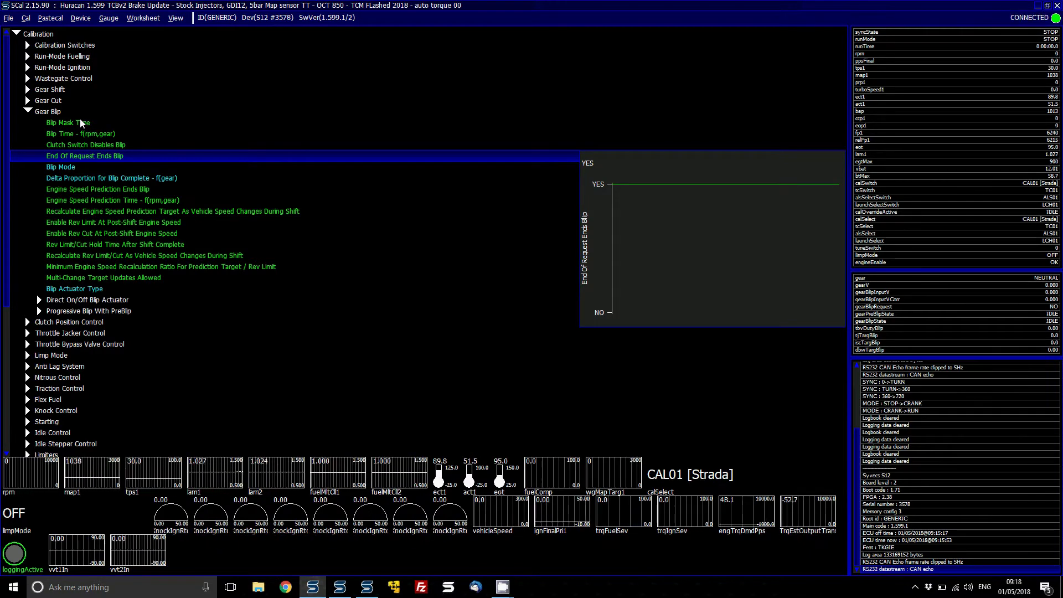
pyautogui.doubleClick(882, 307)
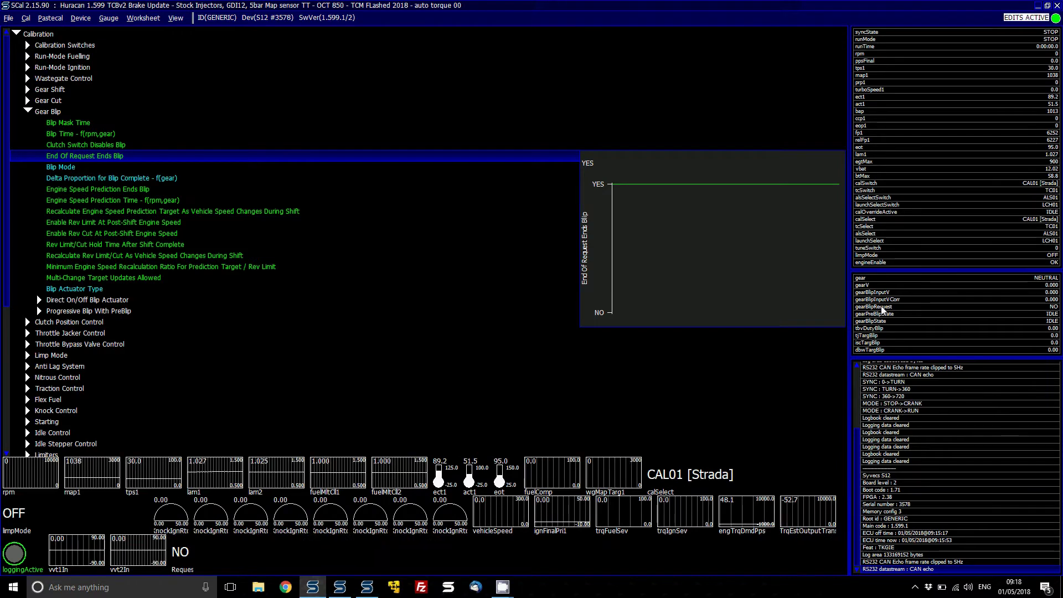
pyautogui.press('Down')
pyautogui.press('Down')
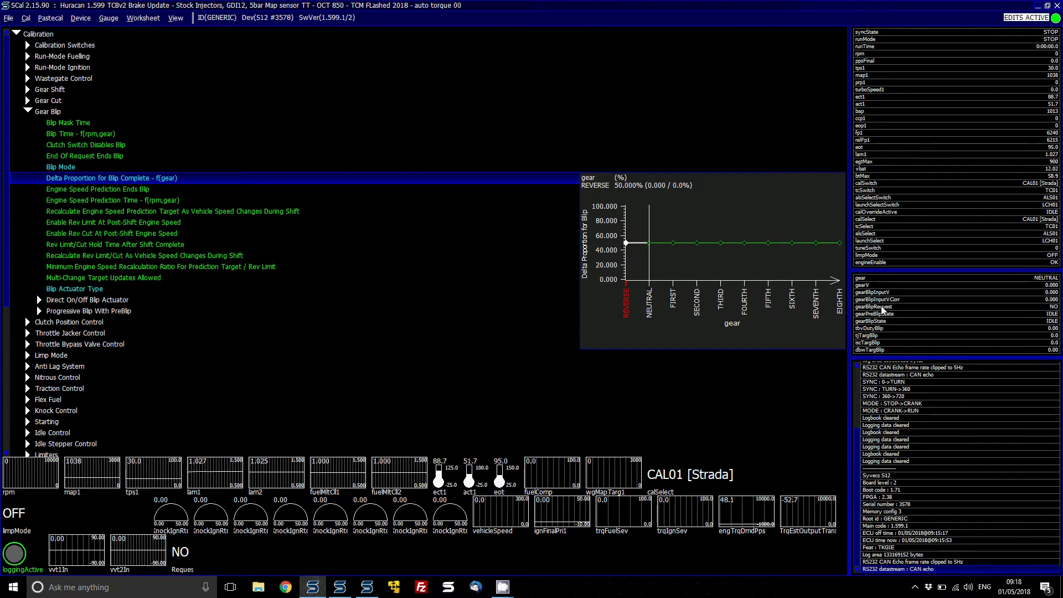
pyautogui.press('Down')
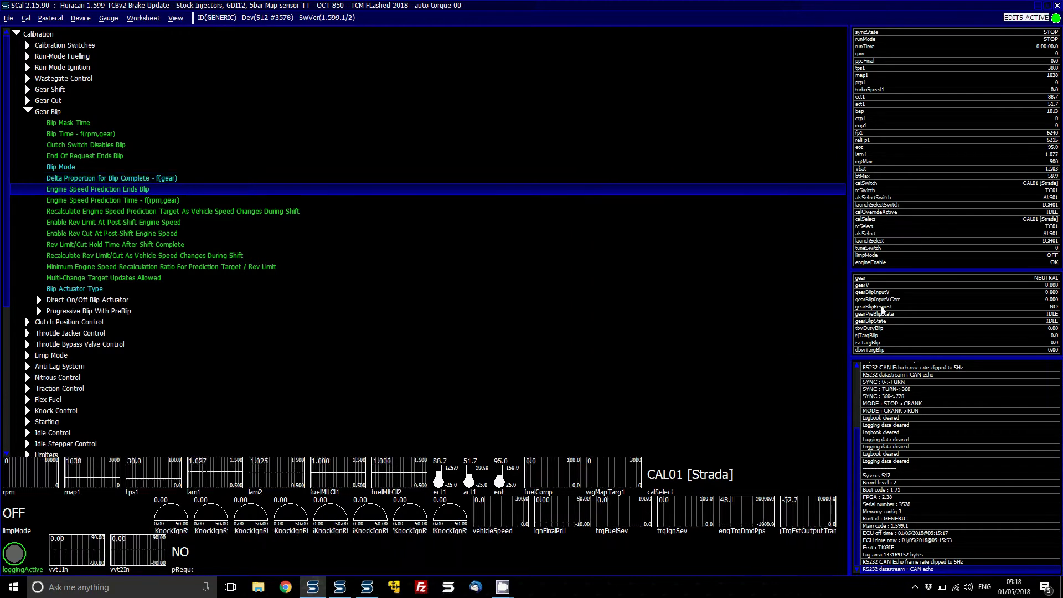
pyautogui.press('Down')
pyautogui.press('Down')
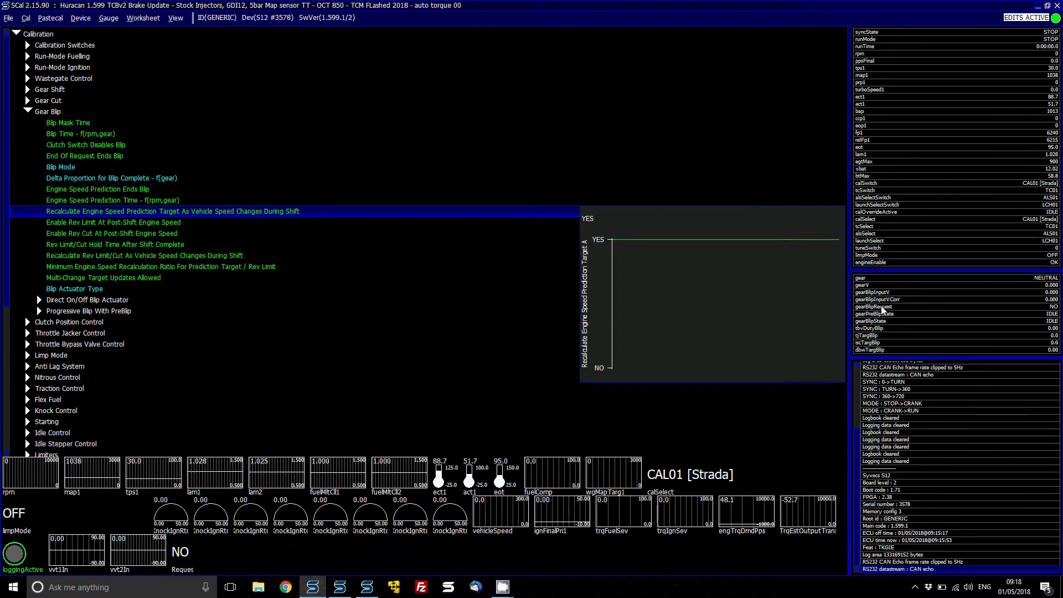
pyautogui.press('Down')
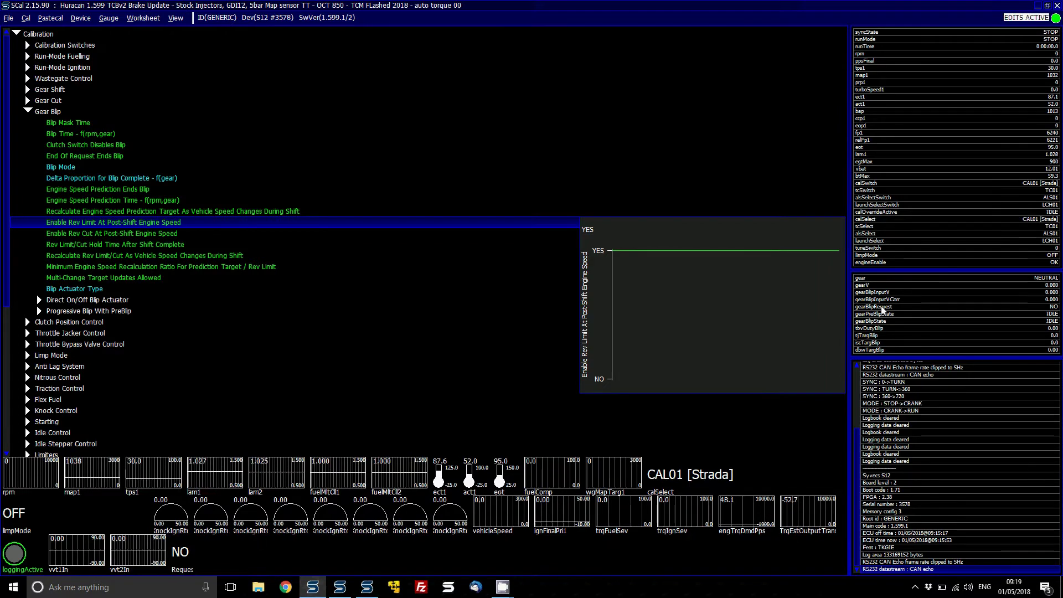
pyautogui.press('Down')
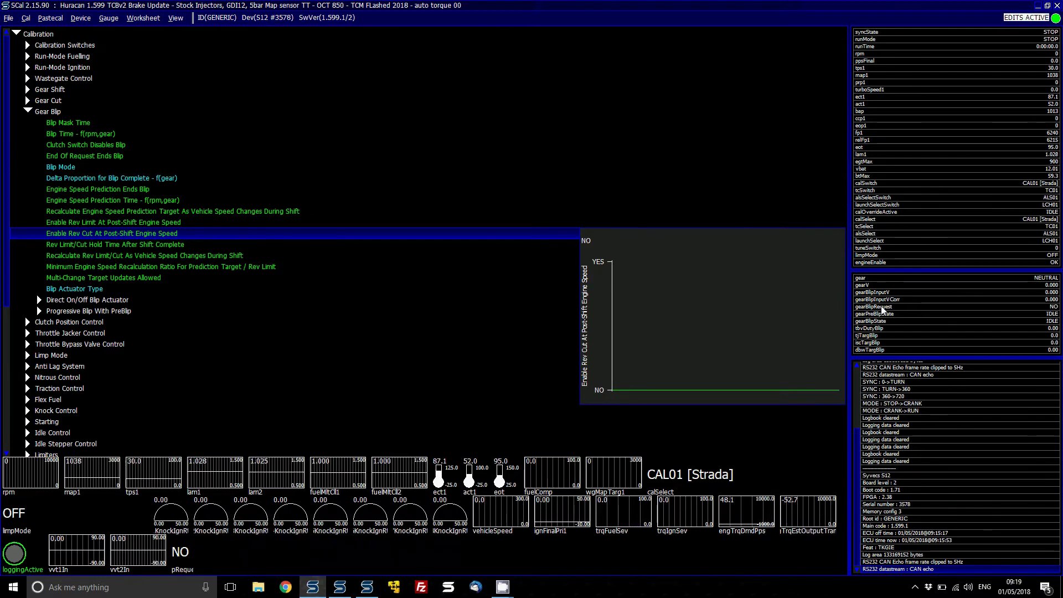
pyautogui.press('Down')
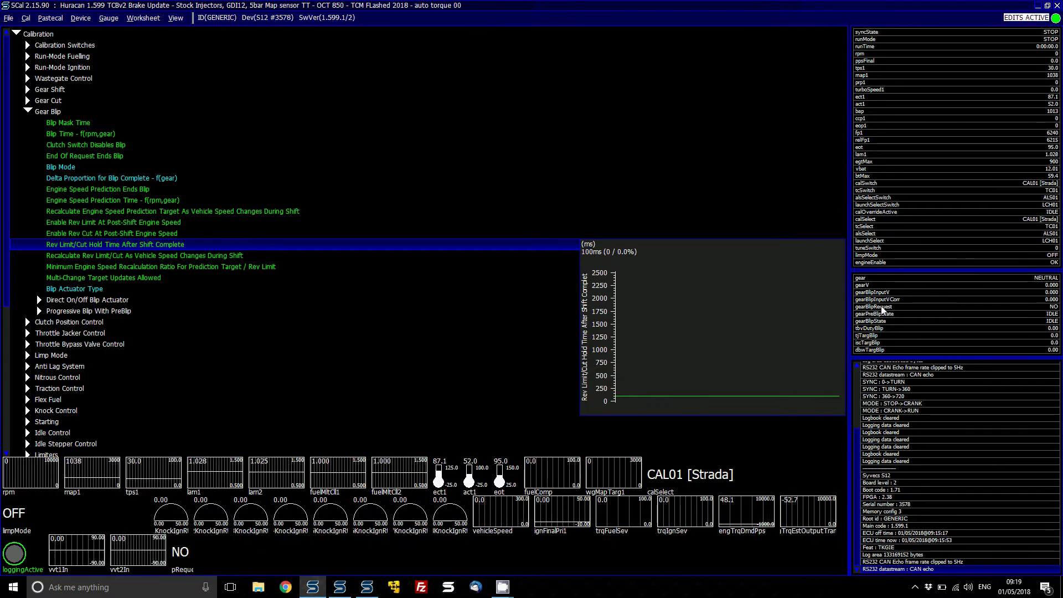
pyautogui.press('Down')
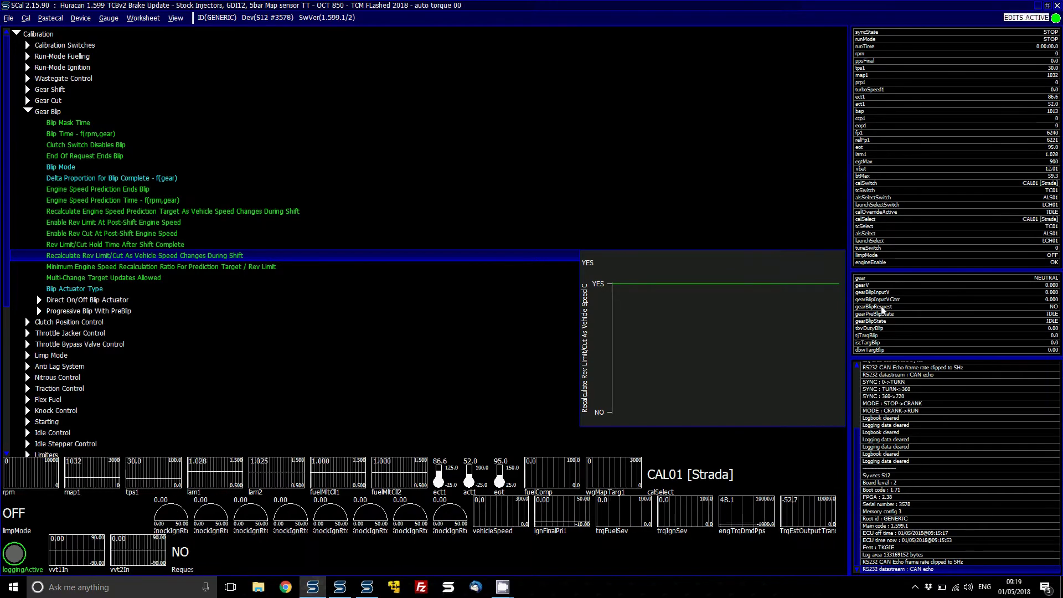
pyautogui.press('Down')
pyautogui.press('Down')
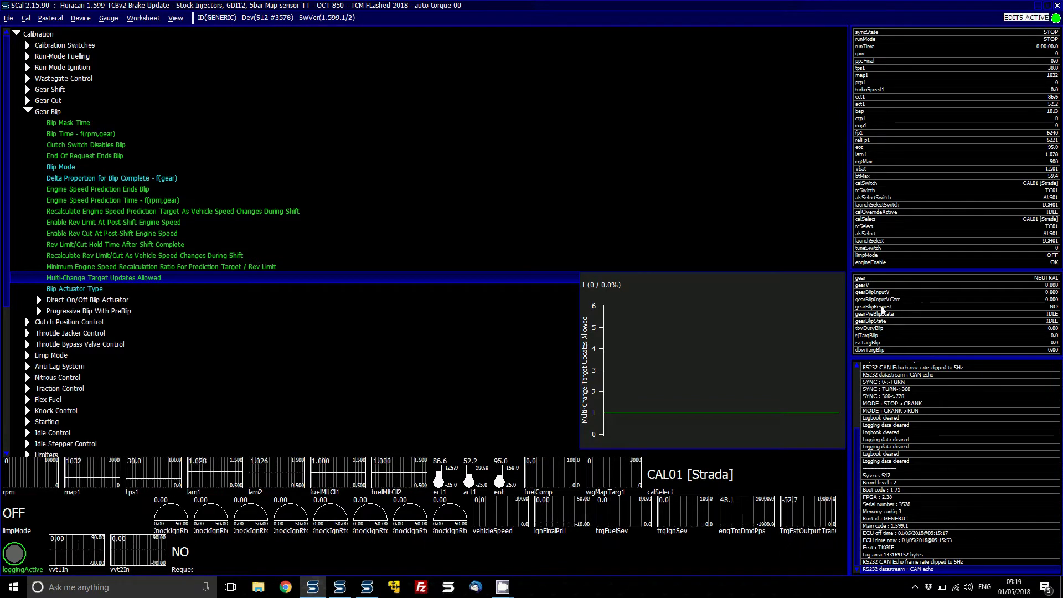
# Raise Multi-Change Target Updates Allowed to 4, then expand Progressive Blip With PreBlip.
pyautogui.press('Return')
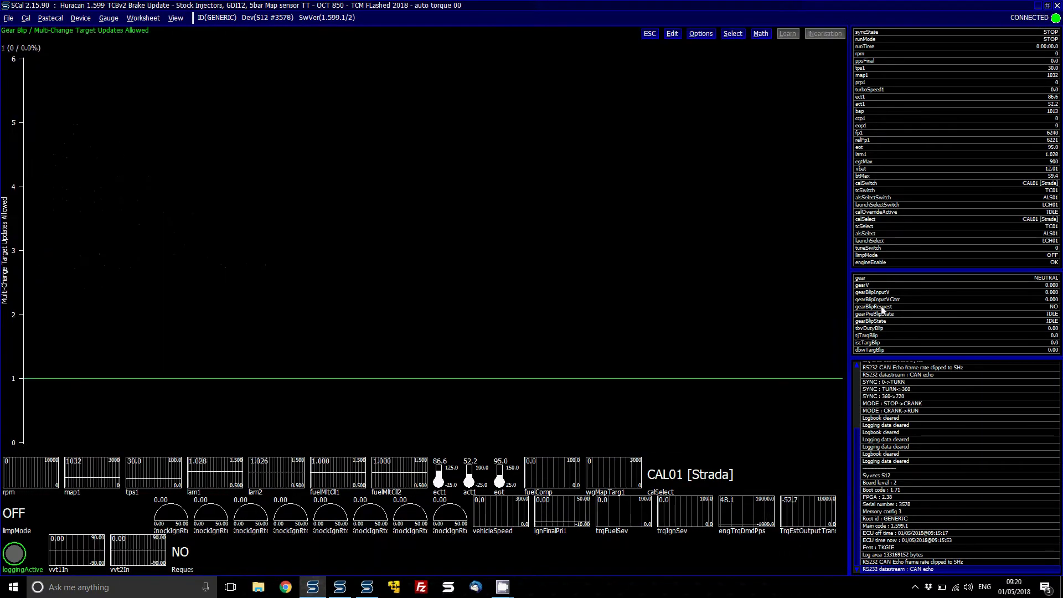
pyautogui.press('Up')
pyautogui.press('Up')
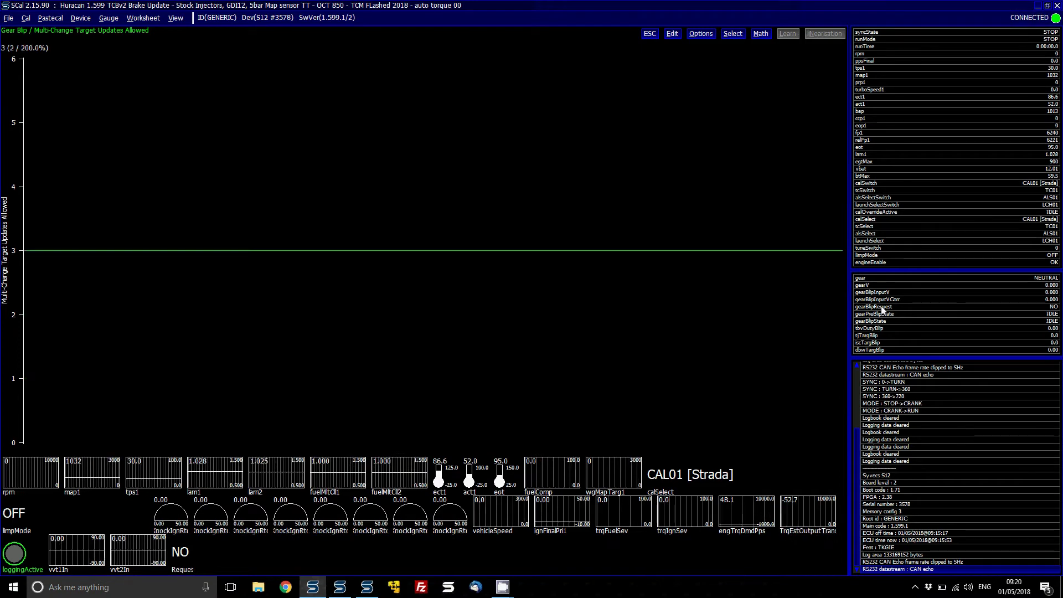
pyautogui.press('Up')
pyautogui.press('Escape')
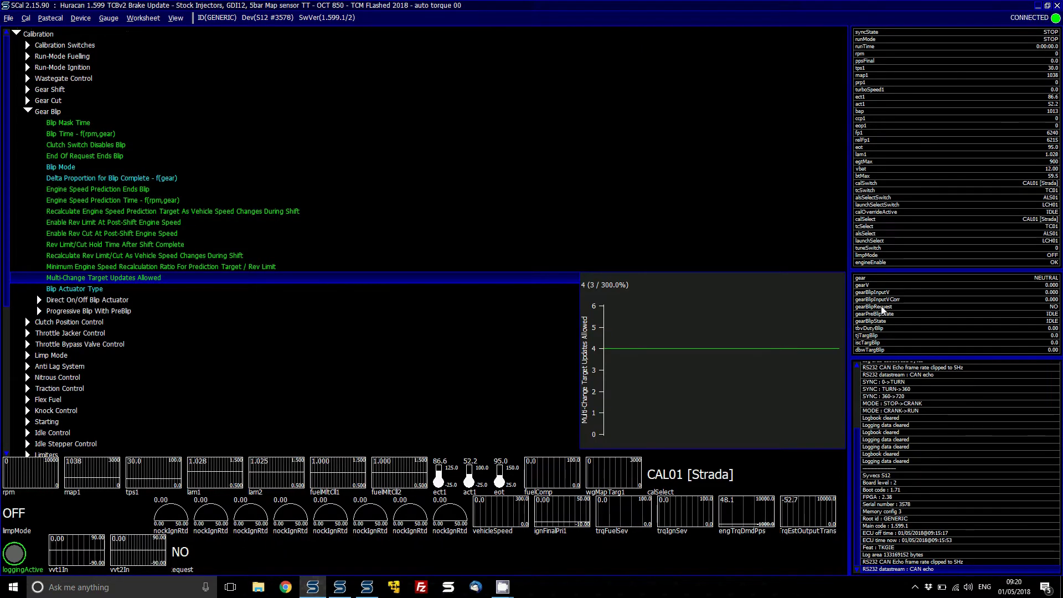
pyautogui.press('Down')
pyautogui.press('Down')
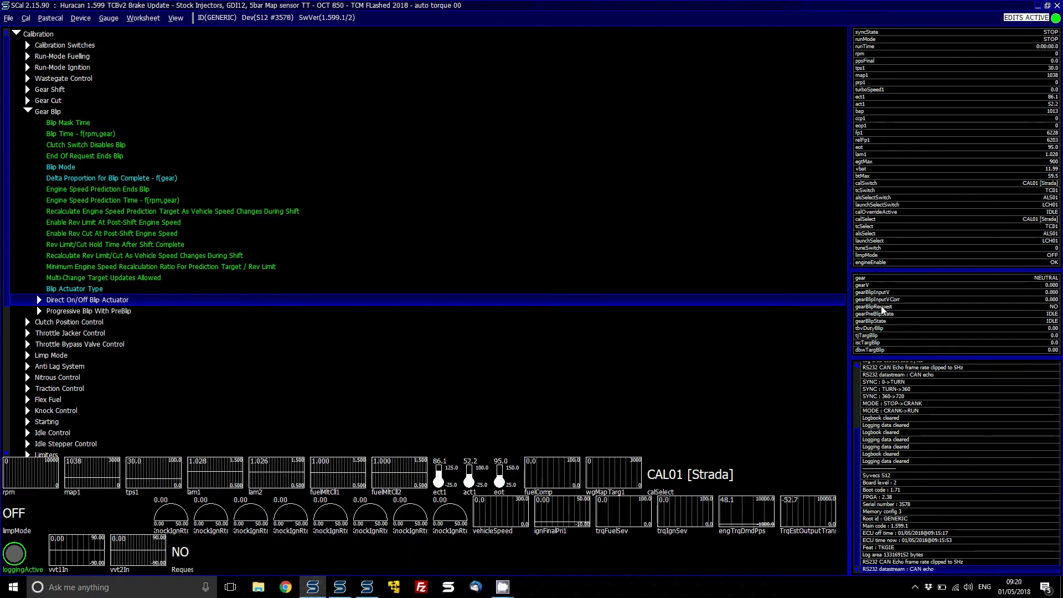
pyautogui.press('Down')
pyautogui.press('Right')
pyautogui.press('Down')
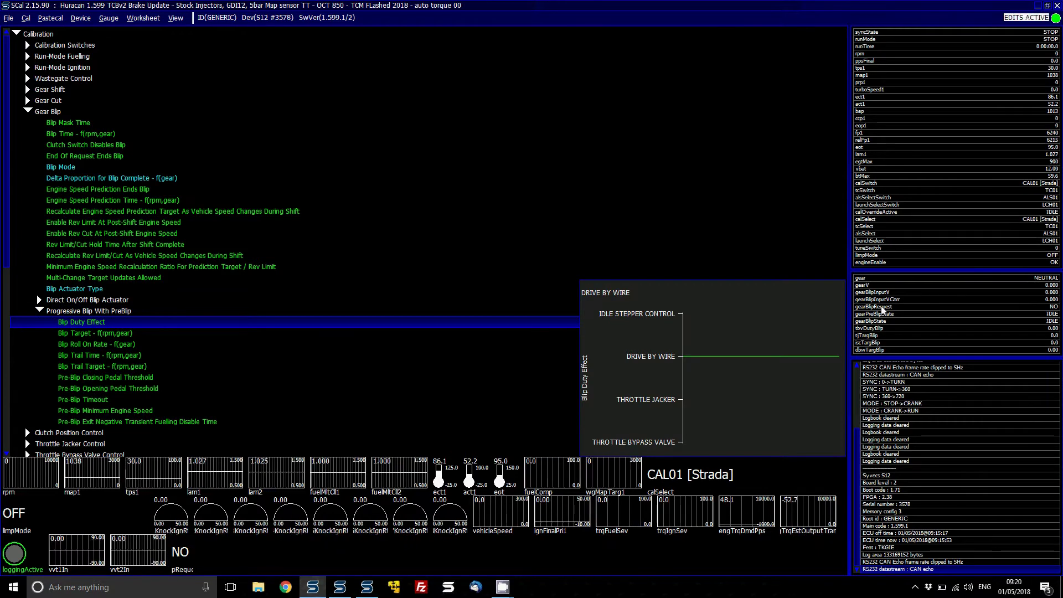
pyautogui.press('Down')
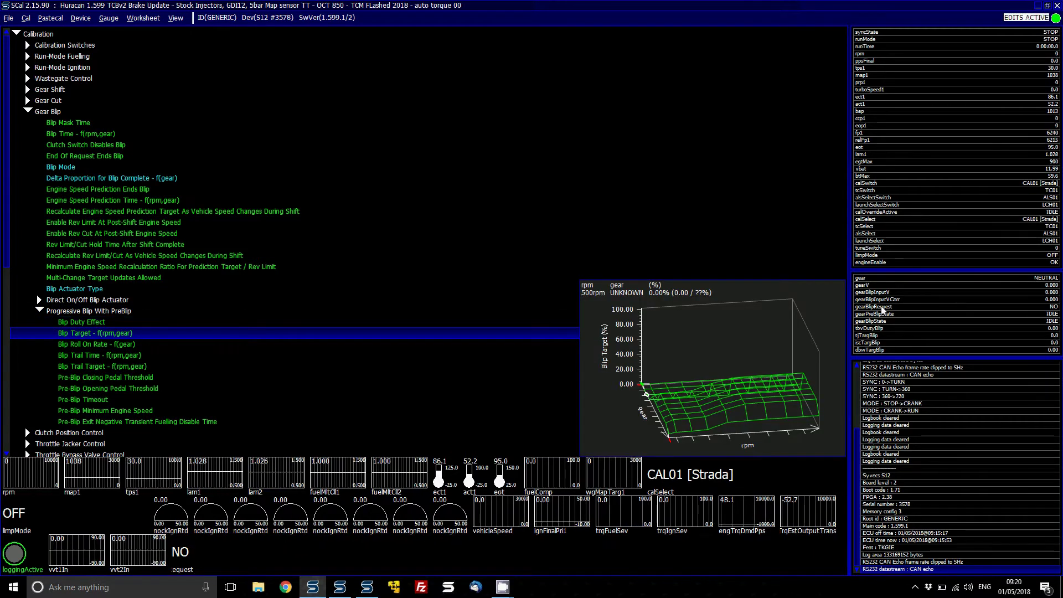
pyautogui.press('Up')
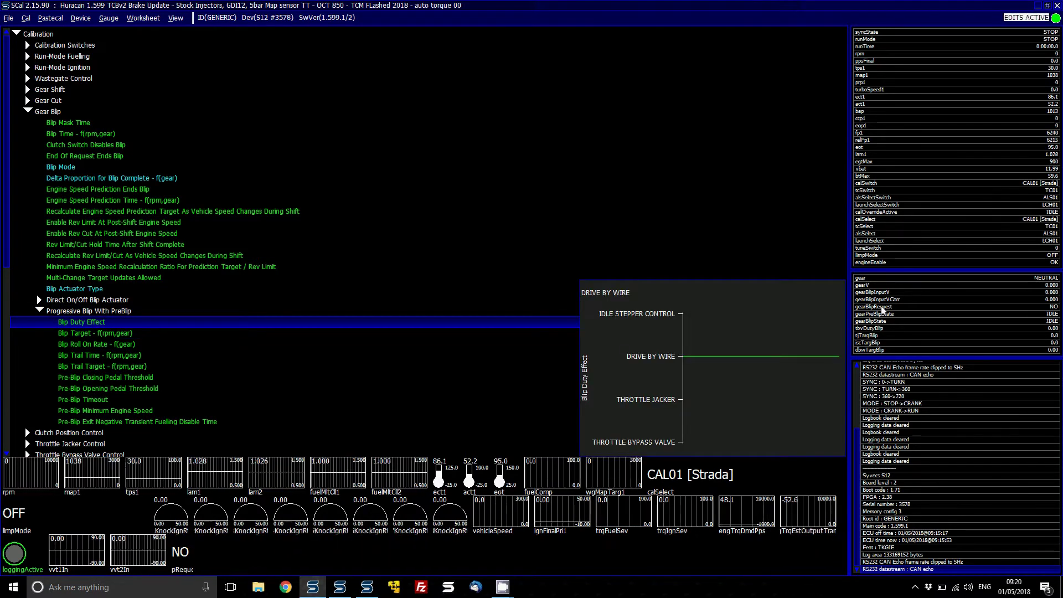
pyautogui.press('Down')
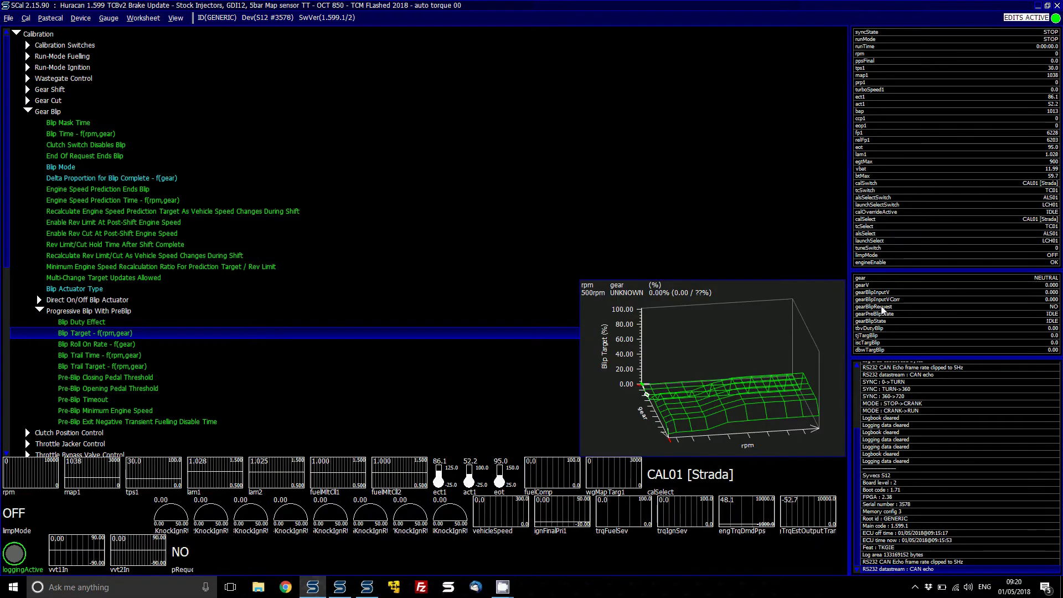
pyautogui.press('Return')
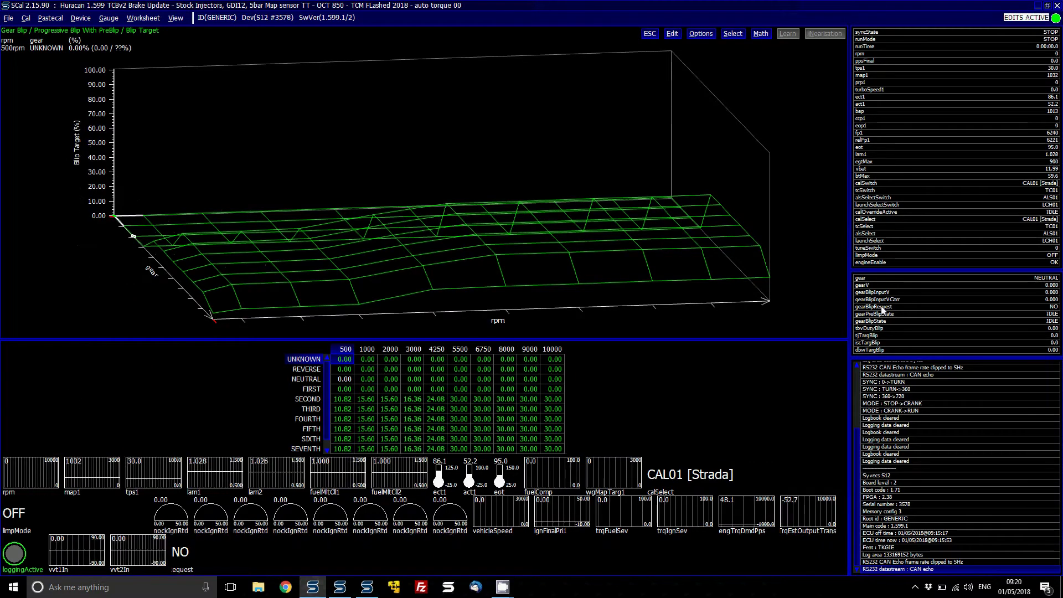
pyautogui.press('Escape')
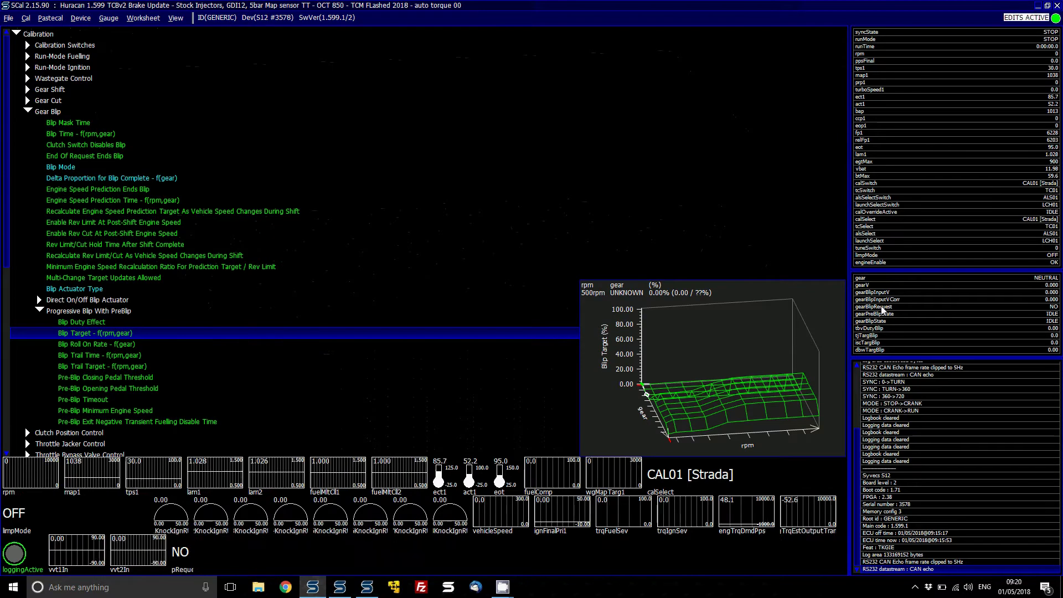
pyautogui.press('Down')
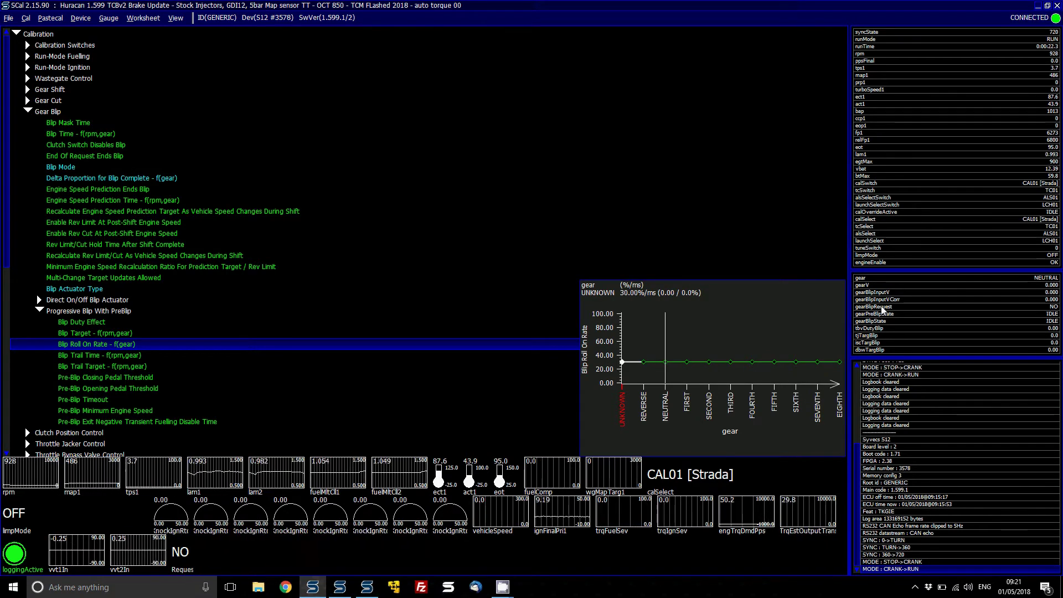
pyautogui.press('Down')
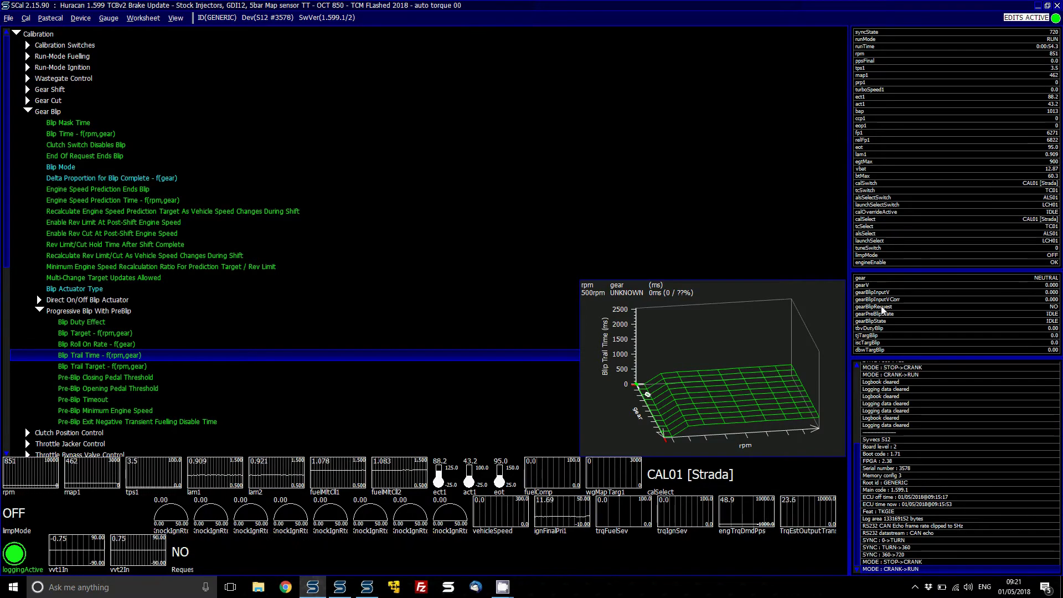
# Look over Blip Trail Target and Pre-Blip Opening Pedal Threshold, collapse the group, select Blip Time.
pyautogui.press('Down')
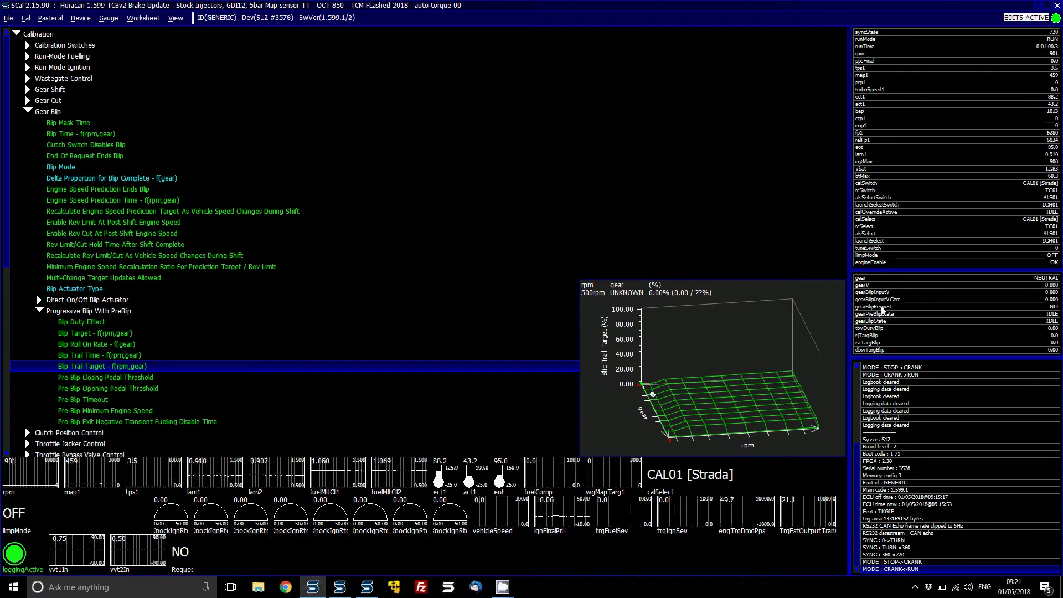
pyautogui.press('Down')
pyautogui.press('Down')
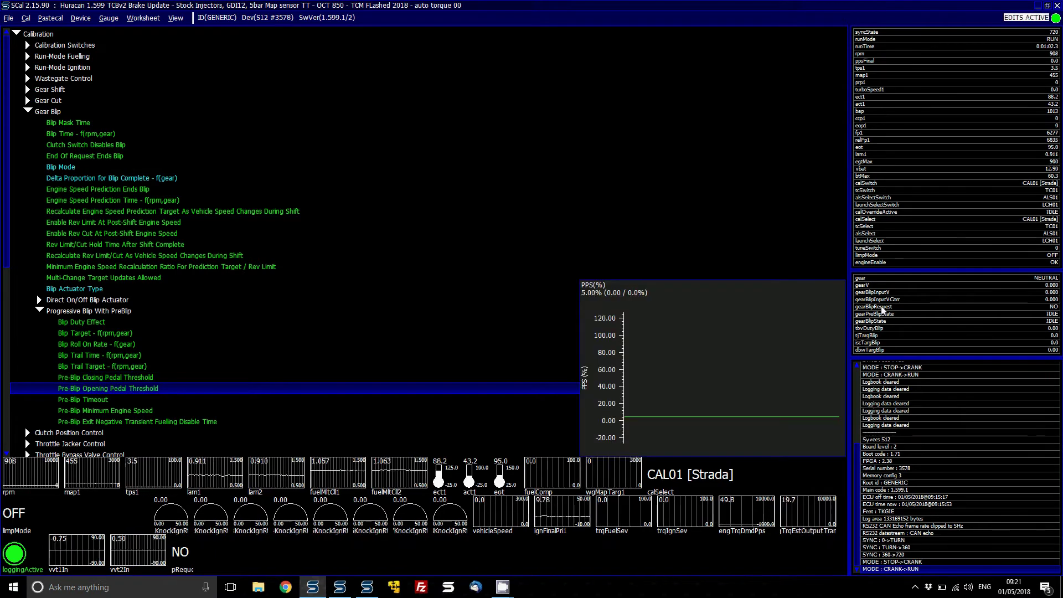
pyautogui.press('Up')
pyautogui.press('Up')
pyautogui.press('Up')
pyautogui.press('Up')
pyautogui.press('Up')
pyautogui.press('Up')
pyautogui.press('Up')
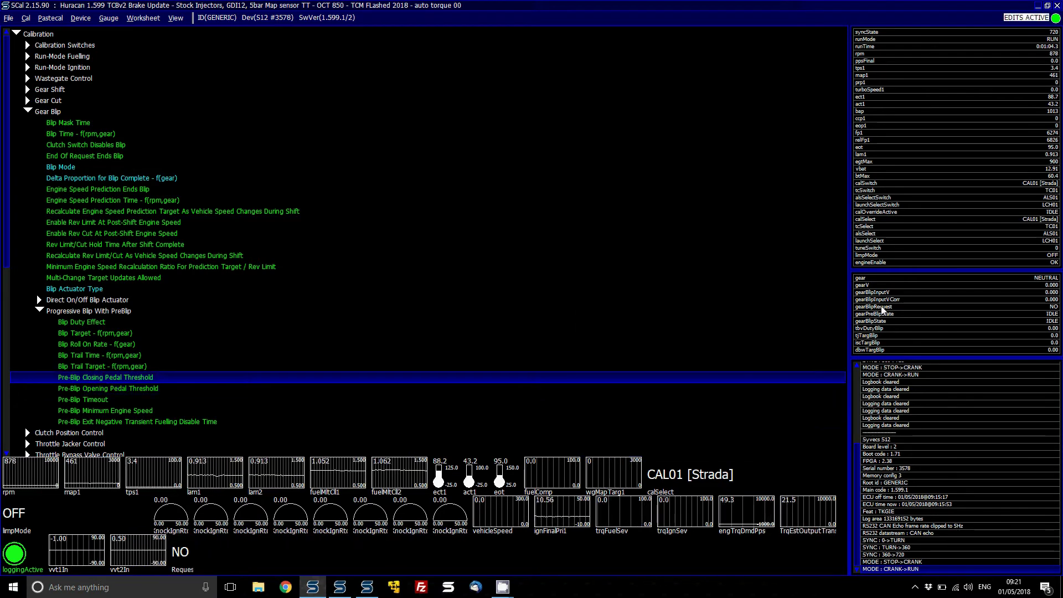
pyautogui.press('Left')
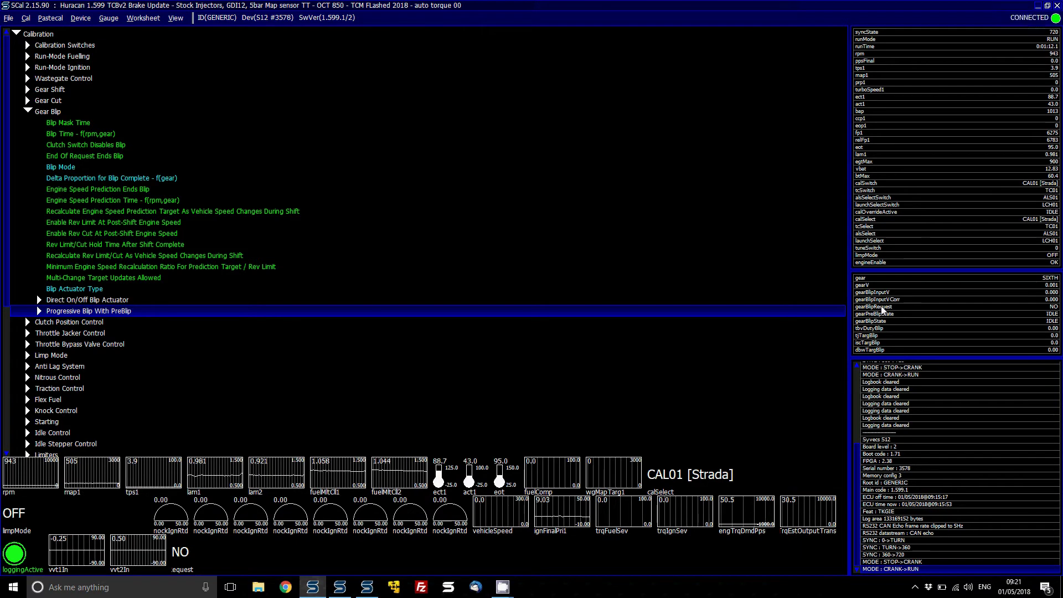
pyautogui.press('Up')
pyautogui.press('Up')
pyautogui.press('Up')
pyautogui.press('Up')
pyautogui.press('Up')
pyautogui.press('Up')
pyautogui.press('Up')
pyautogui.press('Up')
pyautogui.press('Up')
pyautogui.press('Up')
pyautogui.press('Up')
pyautogui.press('Up')
pyautogui.press('Up')
pyautogui.press('Up')
pyautogui.press('Up')
pyautogui.press('Up')
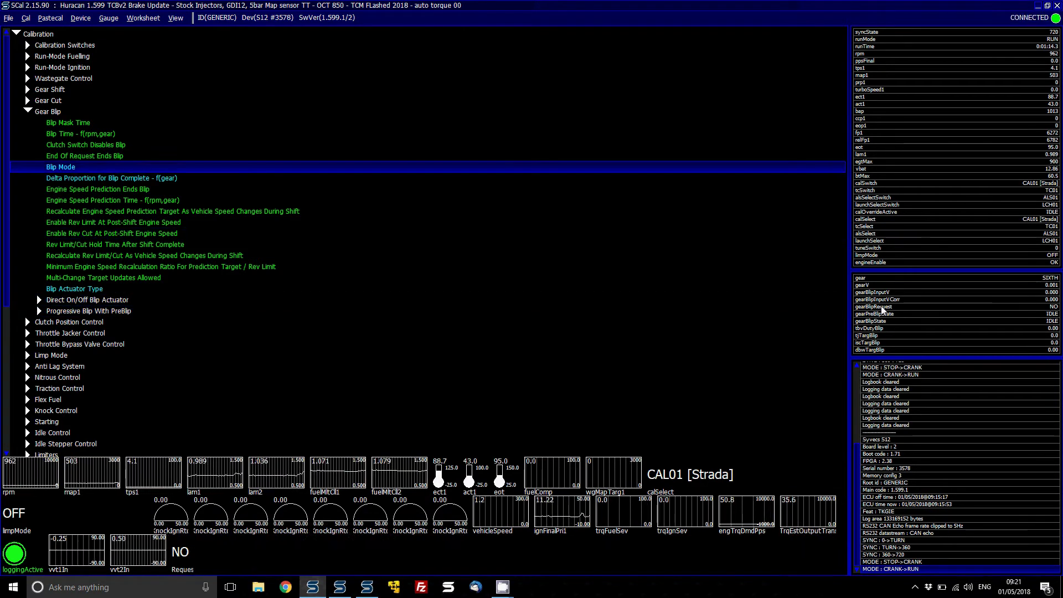
# Fill every cell of the Blip Time f(rpm,gear) table with 100 ms.
pyautogui.press('Return')
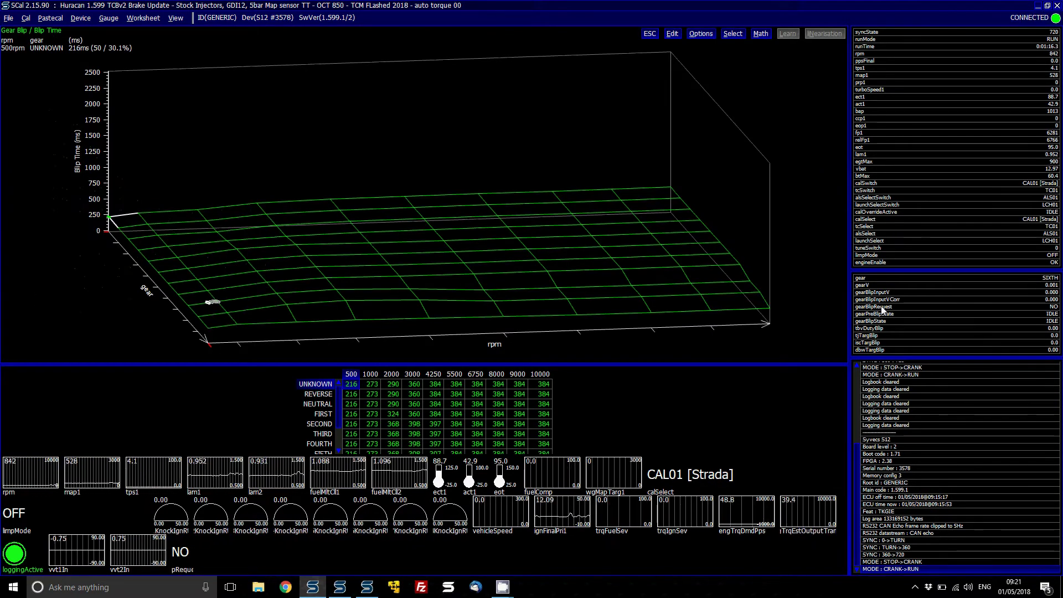
pyautogui.hotkey('ctrl', 'a')
pyautogui.write('100')
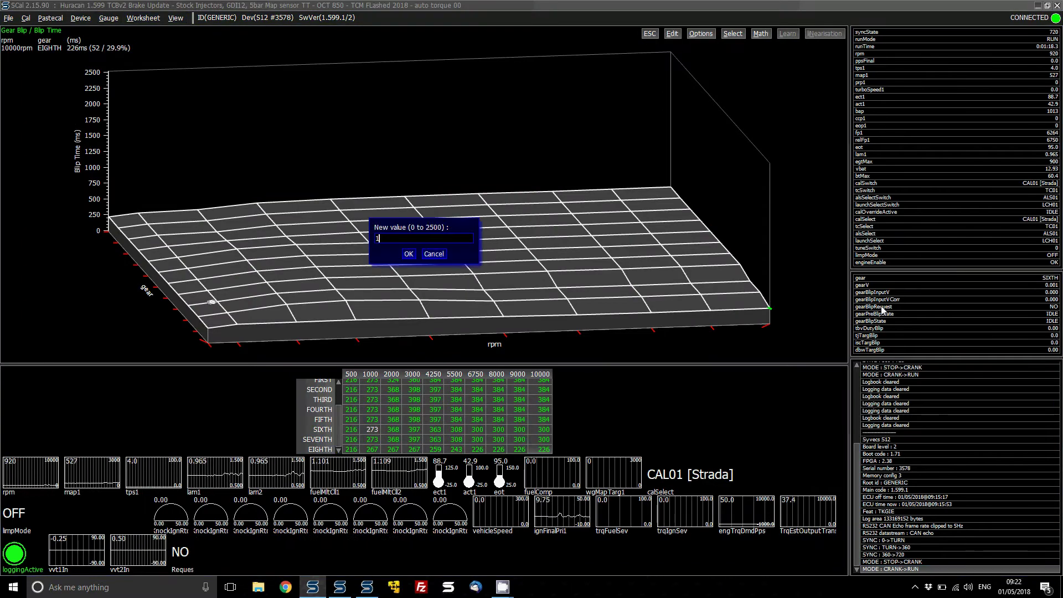
pyautogui.press('Return')
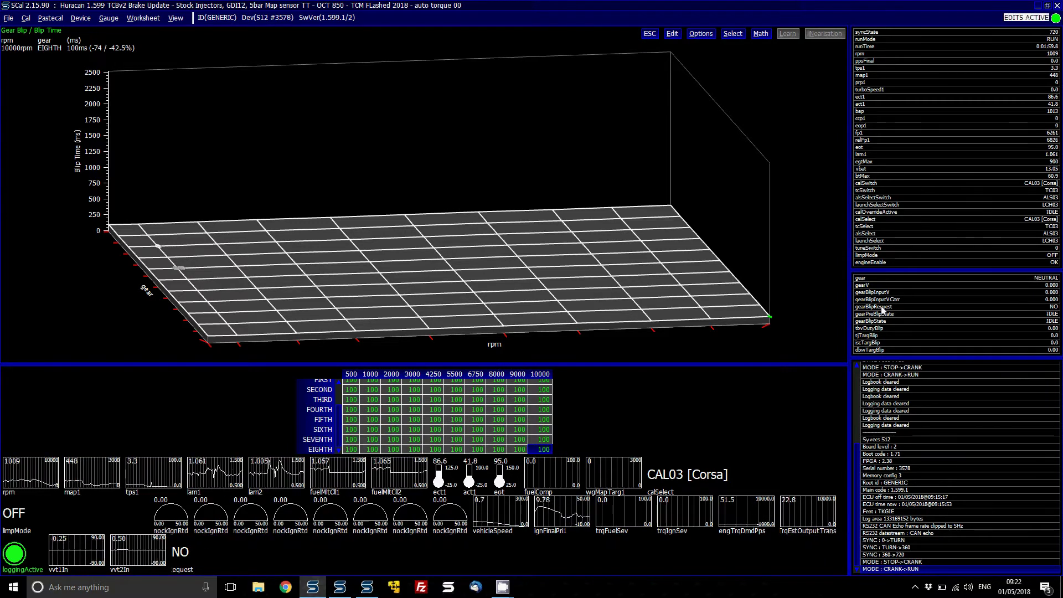
# In SData, start an ECU log download with the comment blip1.
pyautogui.click(337, 590)
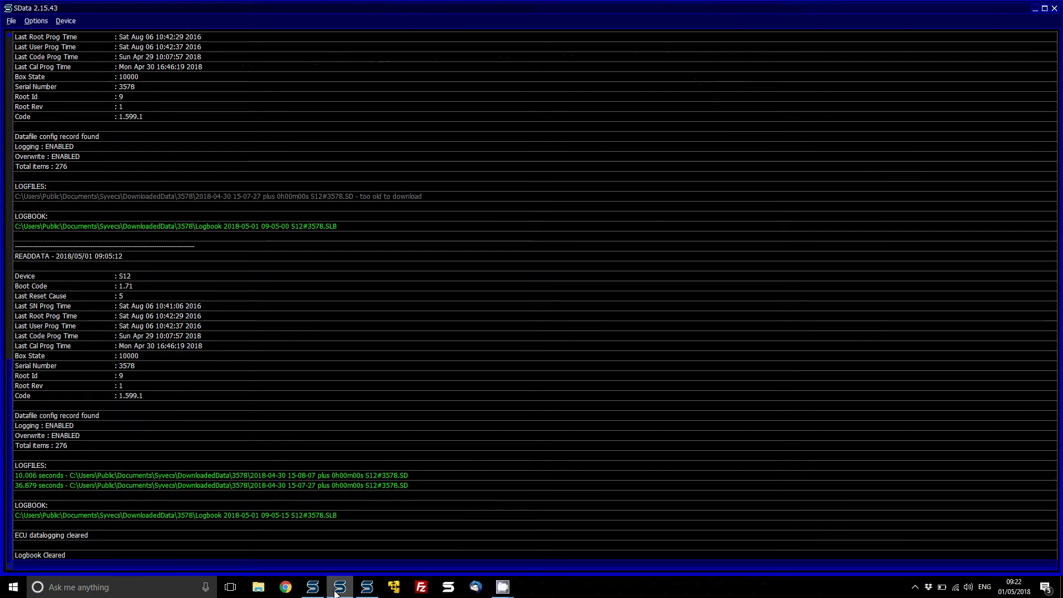
pyautogui.hotkey('alt', 'd')
pyautogui.press('Return')
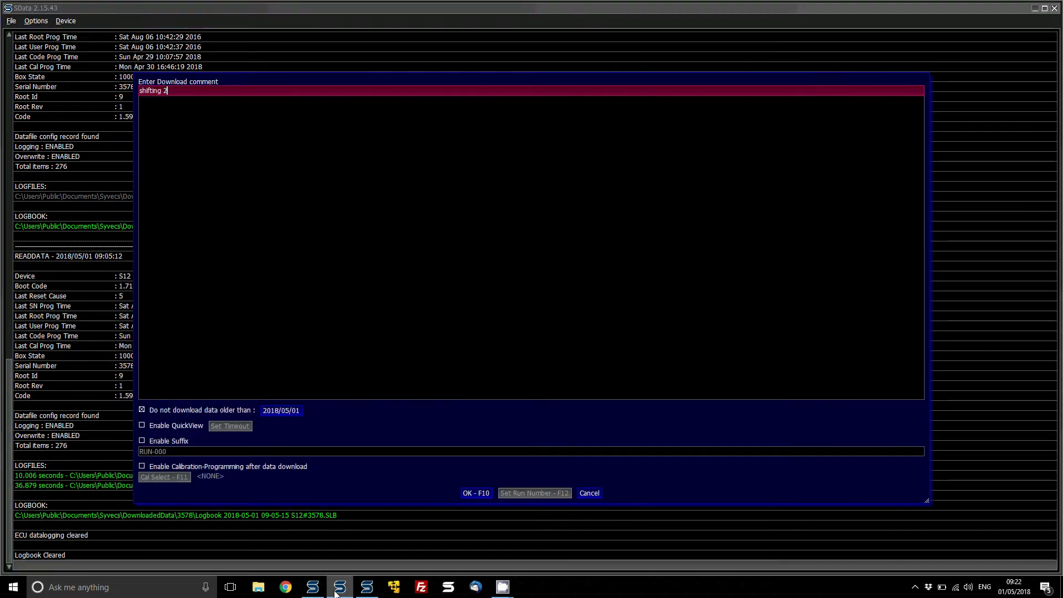
pyautogui.press('BackSpace')
pyautogui.press('BackSpace')
pyautogui.press('BackSpace')
pyautogui.press('BackSpace')
pyautogui.press('BackSpace')
pyautogui.press('BackSpace')
pyautogui.press('BackSpace')
pyautogui.press('BackSpace')
pyautogui.press('BackSpace')
pyautogui.write('blip1')
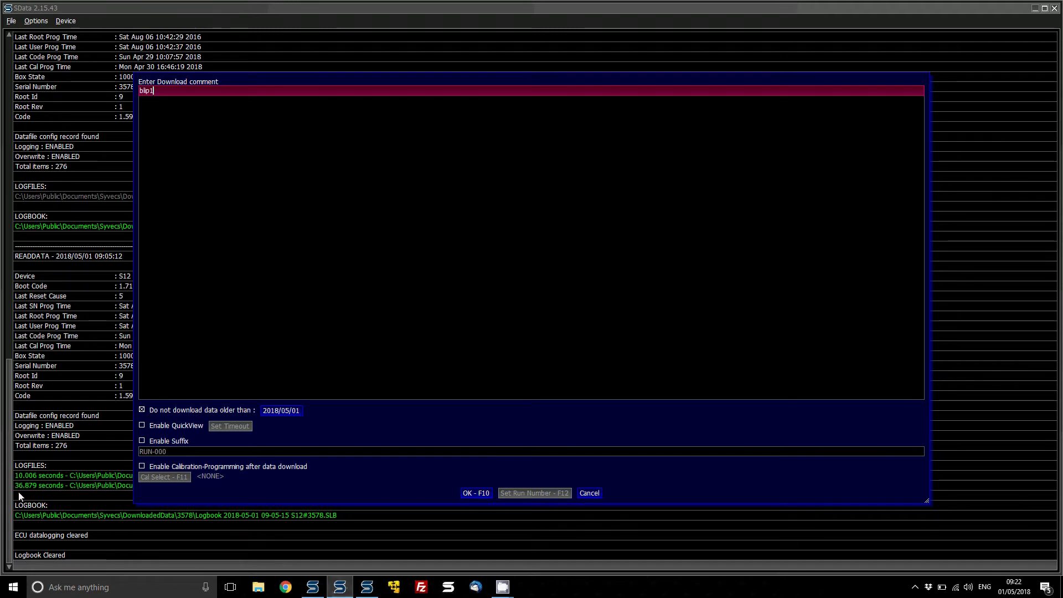
# Complete the download, skip the logbook comment, and load the new log in SView.
pyautogui.click(471, 493)
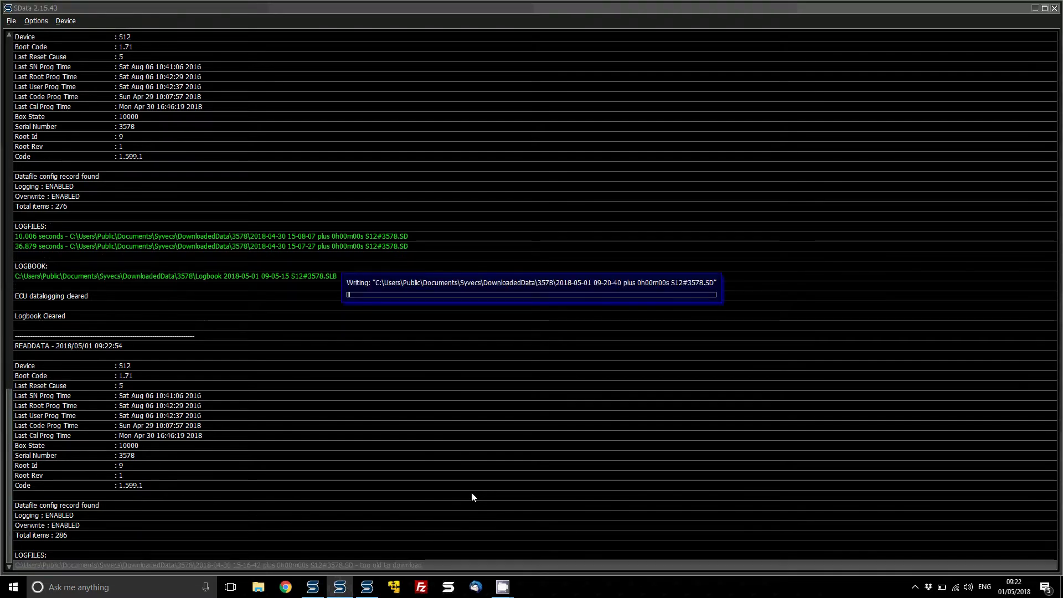
pyautogui.press('Return')
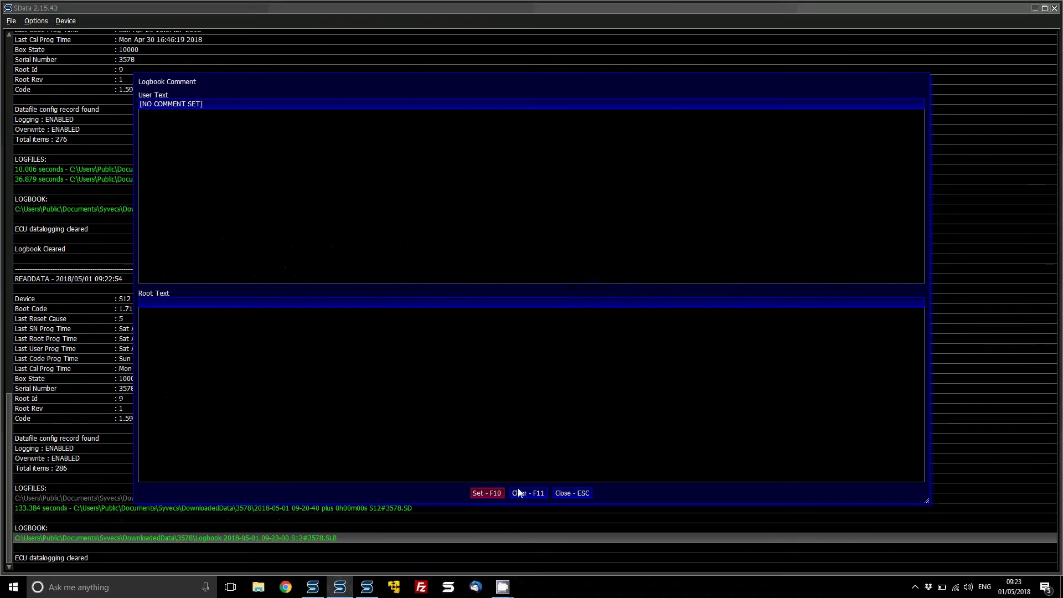
pyautogui.click(560, 492)
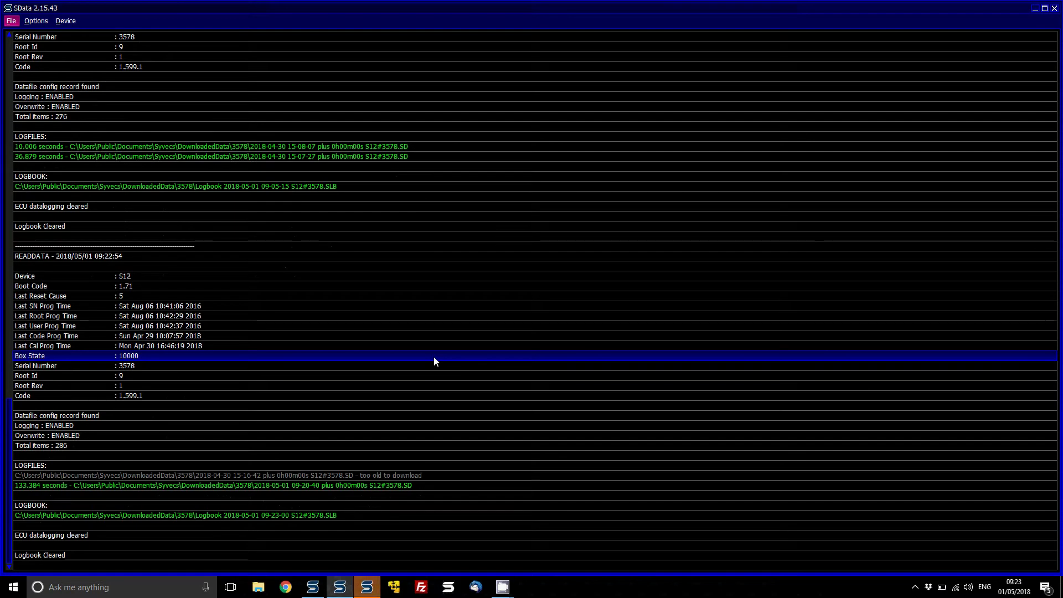
pyautogui.click(370, 588)
pyautogui.press('Return')
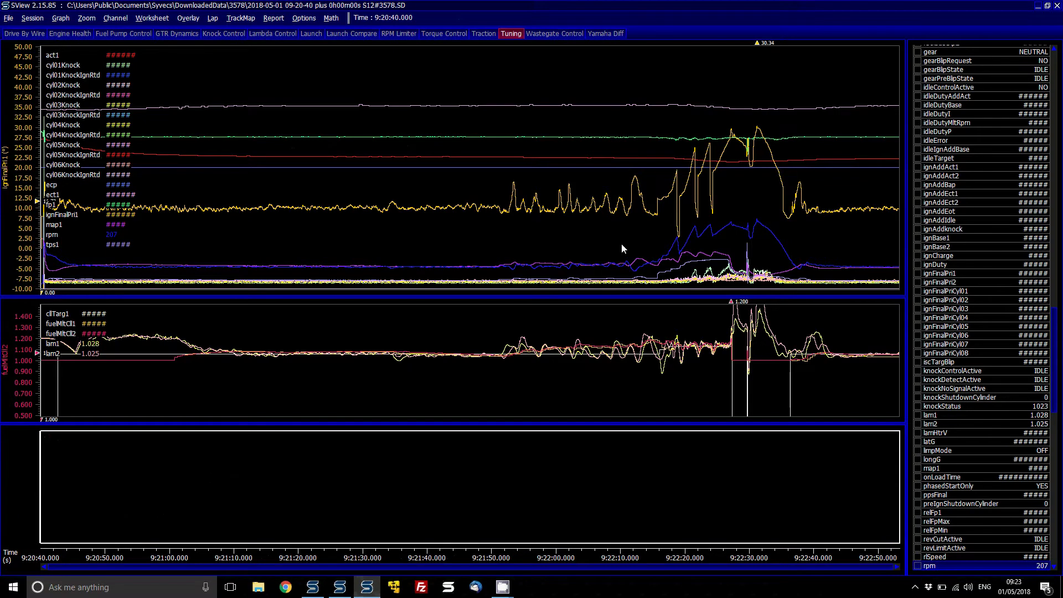
# Clear the graph and plot both clutch pressure channels.
pyautogui.hotkey('alt', 'c')
pyautogui.write('clutch')
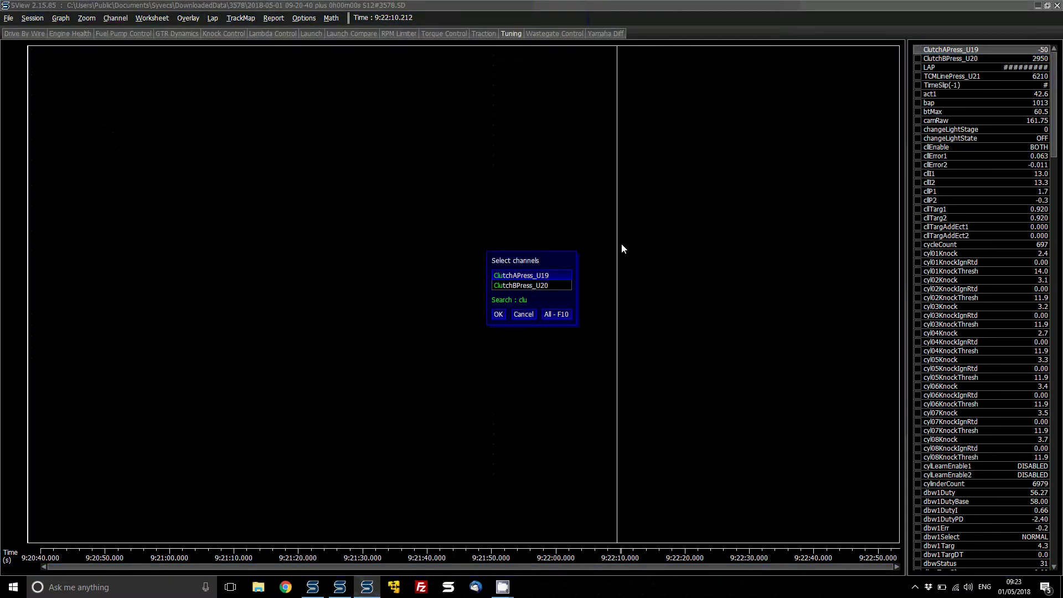
pyautogui.press('F10')
pyautogui.press('Return')
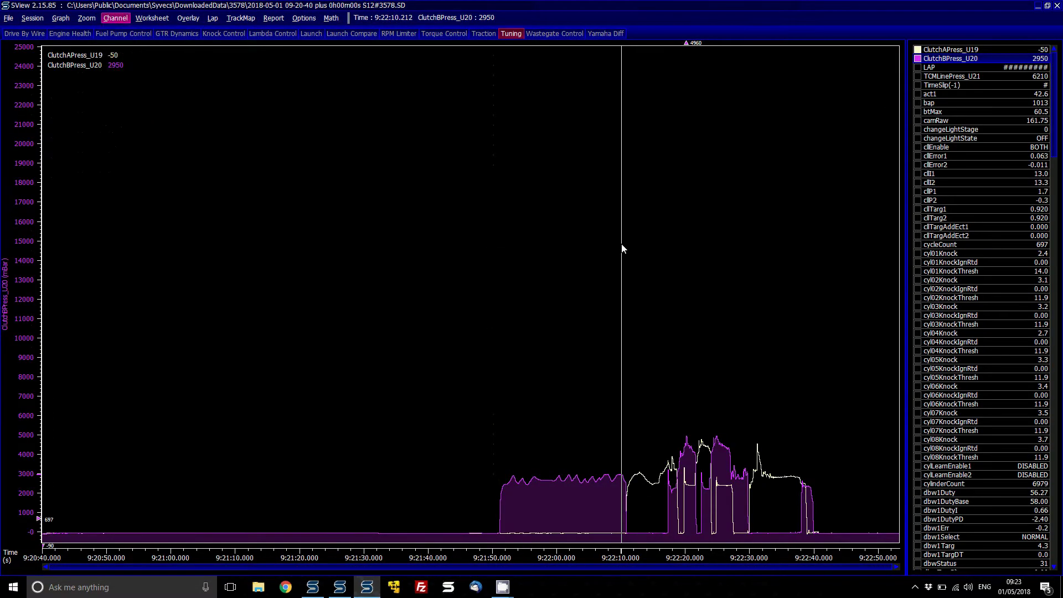
# Add the gear, gearBlipRequest and gearBlipState traces.
pyautogui.hotkey('alt', 'c')
pyautogui.write('gear')
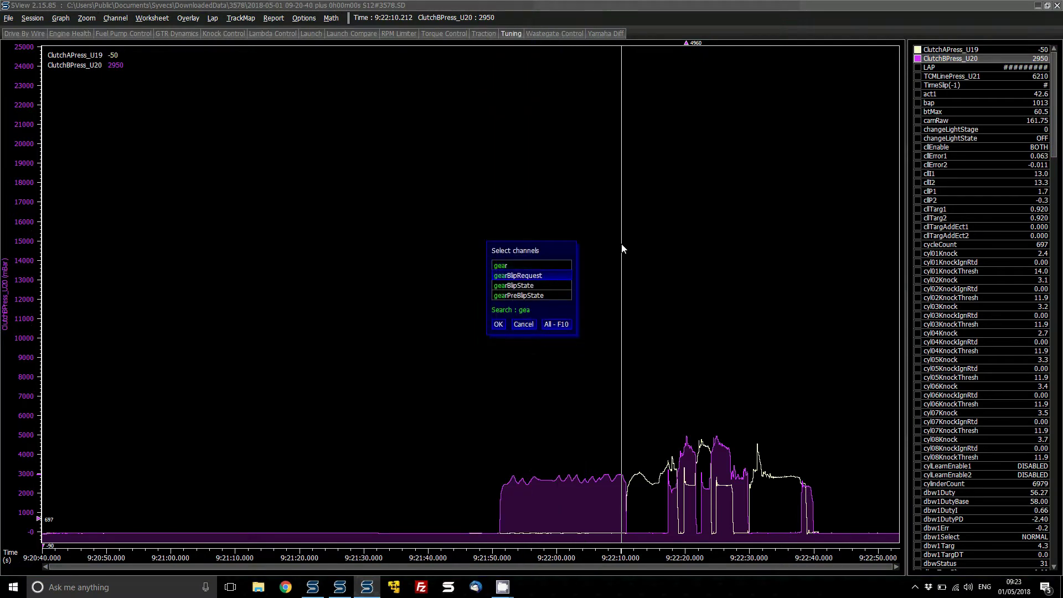
pyautogui.press('Down')
pyautogui.hotkey('shift', 'Up')
pyautogui.hotkey('shift', 'Up')
pyautogui.press('Return')
# Add the rpm trace and put the time cursor on the downshift.
pyautogui.hotkey('alt', 'c')
pyautogui.write('rpm')
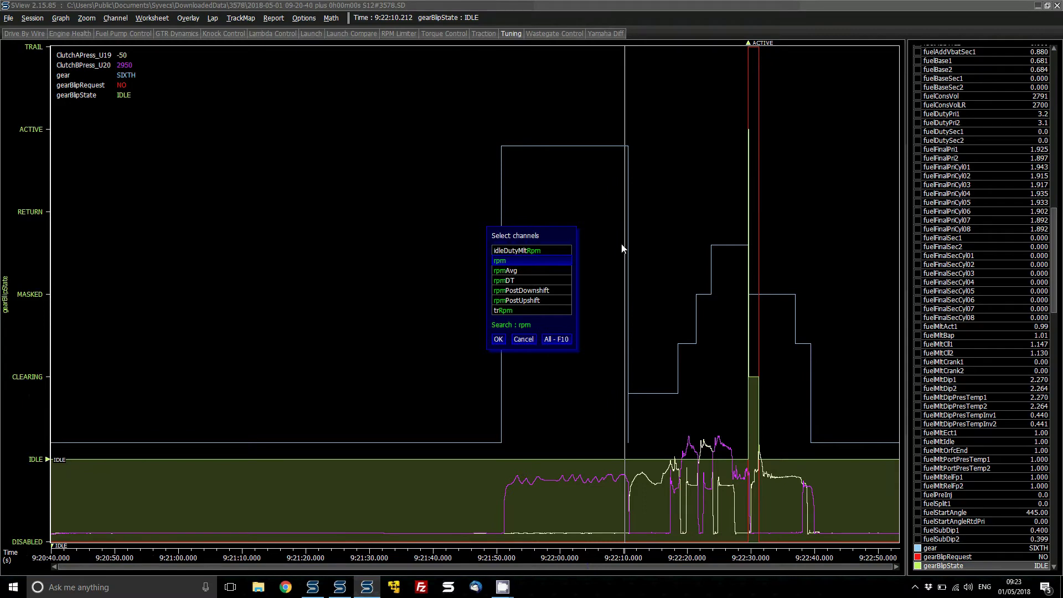
pyautogui.press('Return')
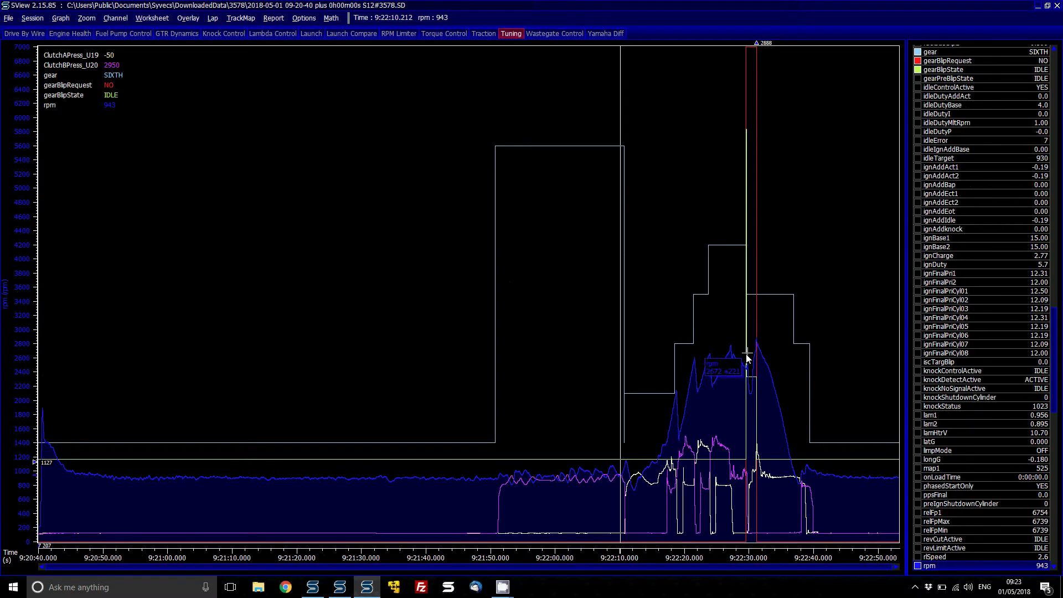
pyautogui.click(746, 357)
# Zoom in on the downshift blip and limit the channel list to plotted channels.
pyautogui.scroll(3, 747, 357)
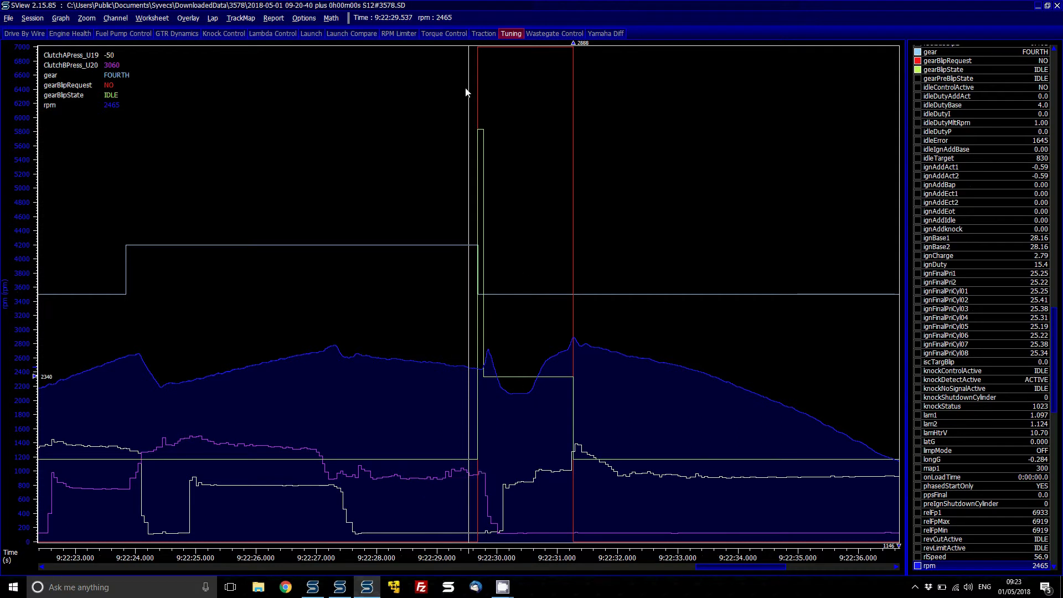
pyautogui.click(479, 83)
pyautogui.hotkey('alt', 'o')
pyautogui.press('c')
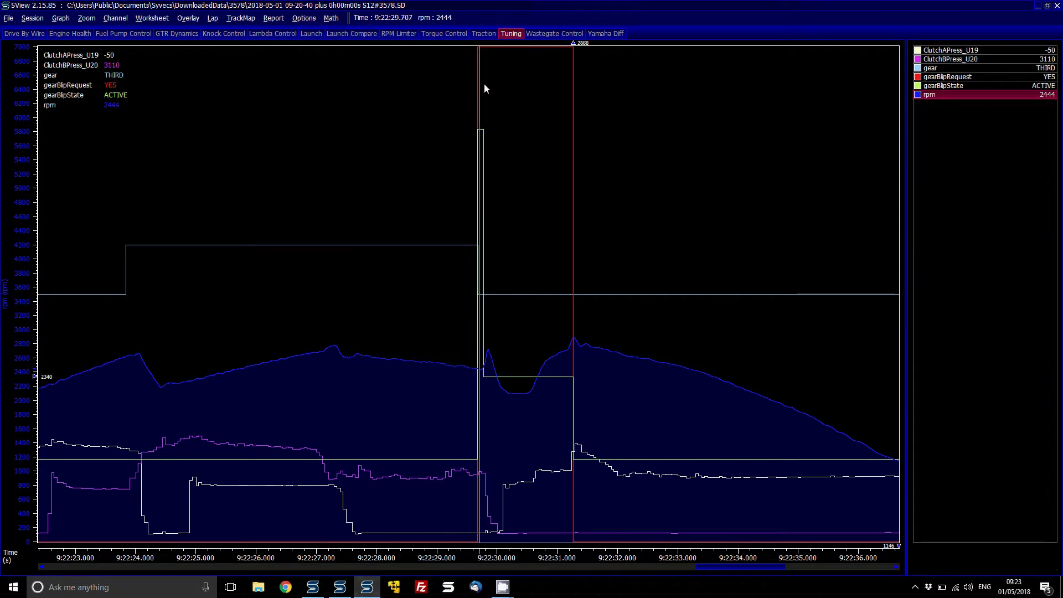
# Sweep the time cursor through the blip from 9:22:29.873 to 9:22:30.746.
pyautogui.click(497, 214)
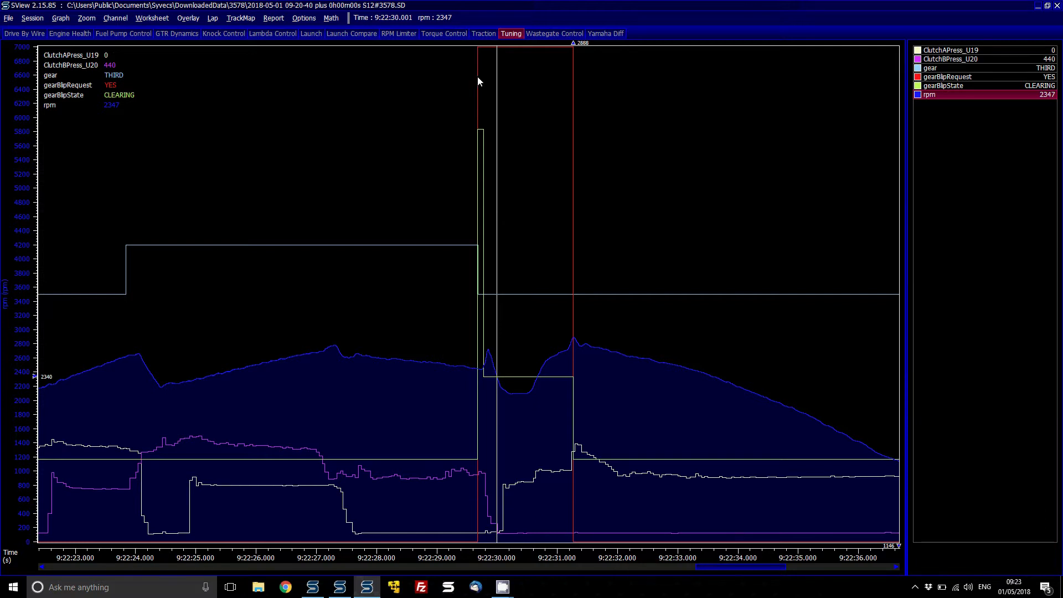
pyautogui.moveTo(477, 77); pyautogui.dragTo(489, 76)
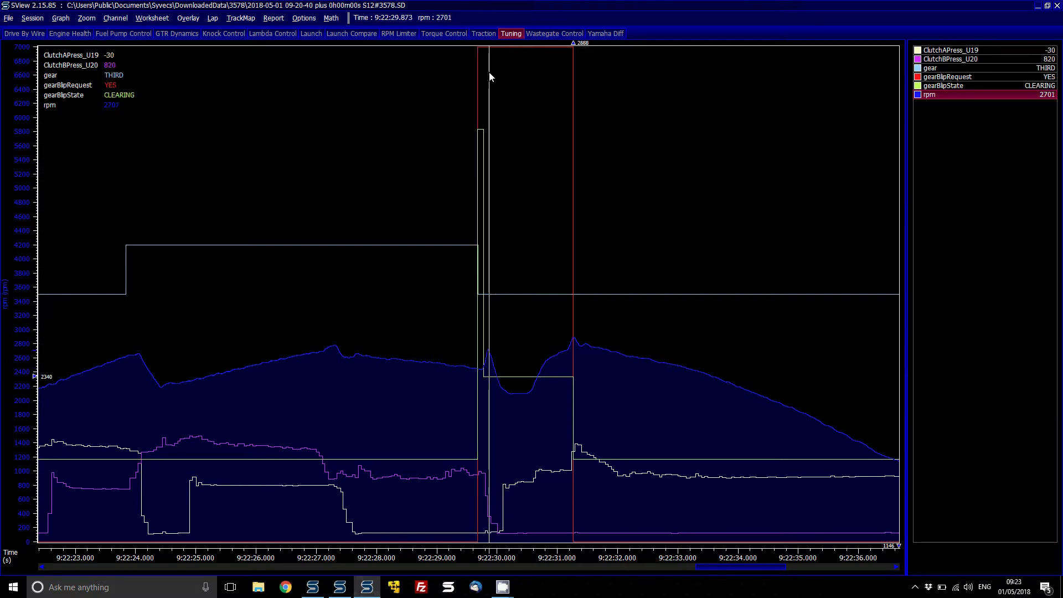
pyautogui.moveTo(489, 76); pyautogui.dragTo(542, 77)
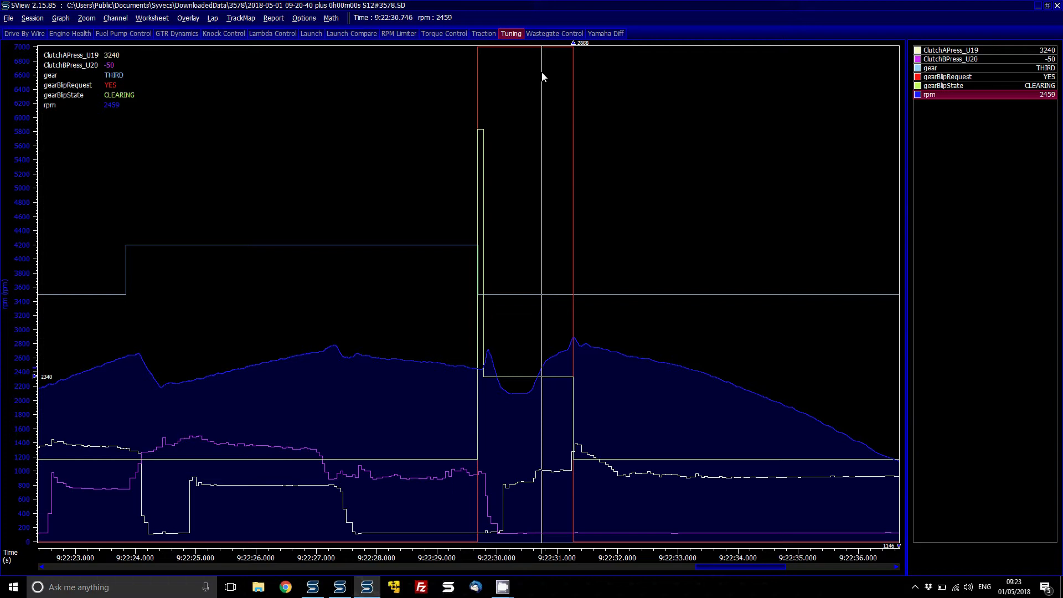
# Create a lower graph pane and plot tps1 in it.
pyautogui.click(534, 270)
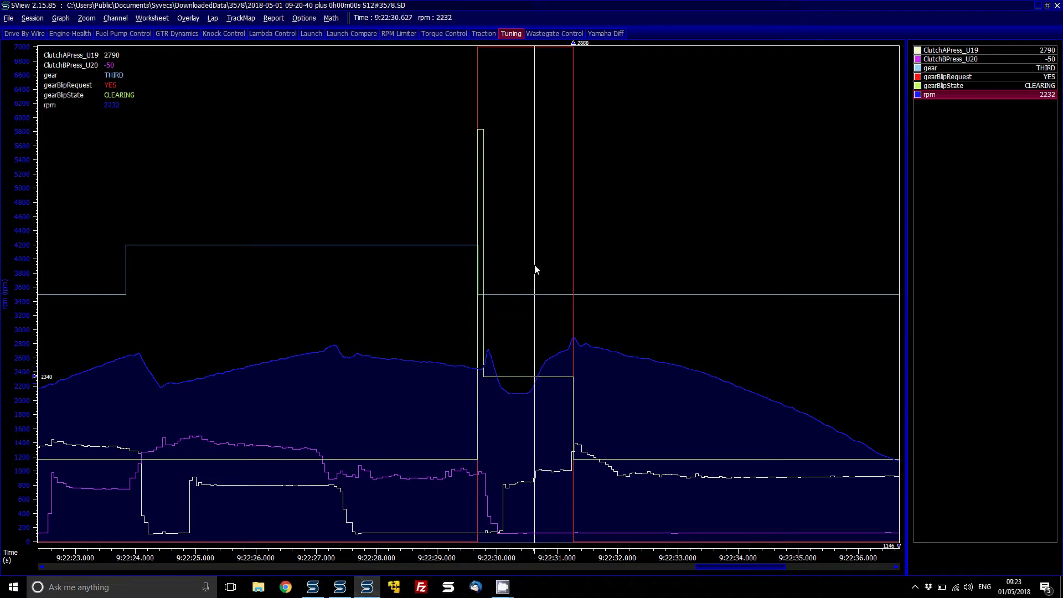
pyautogui.hotkey('alt', 'g')
pyautogui.click(509, 439)
pyautogui.hotkey('alt', 'c')
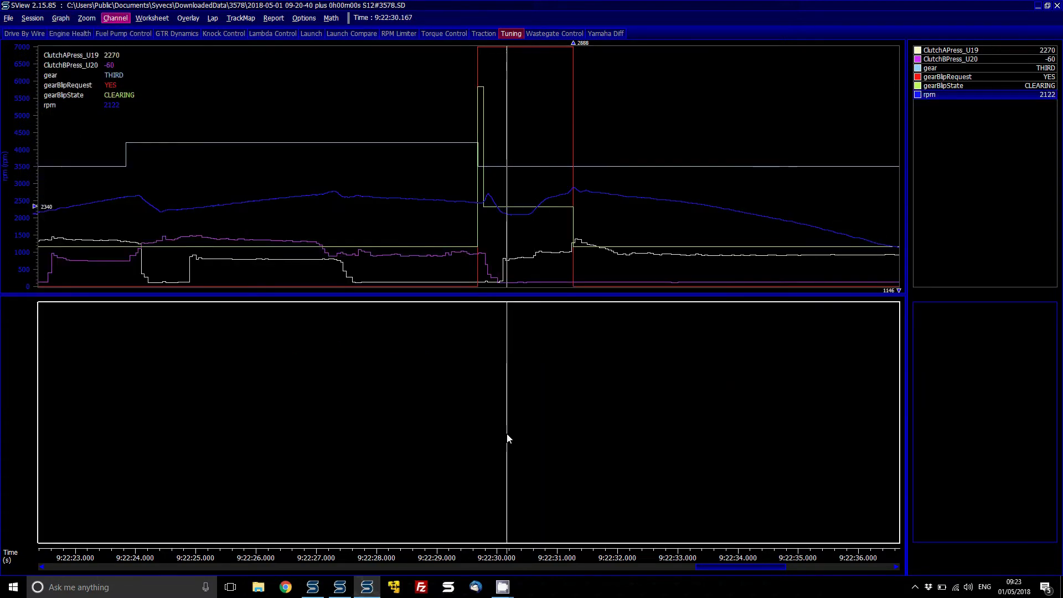
pyautogui.write('tps')
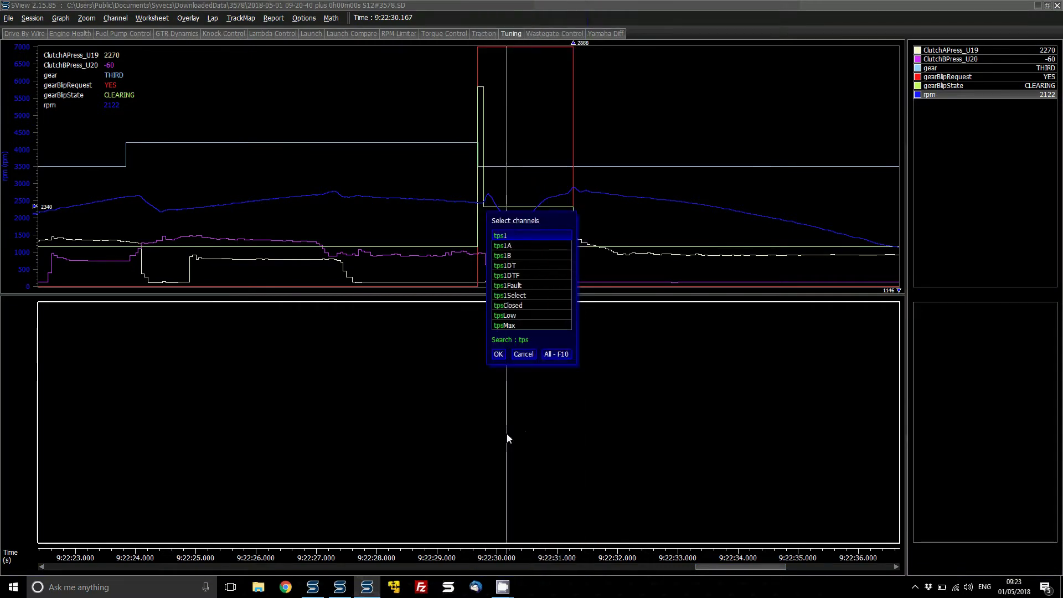
pyautogui.press('Return')
# Read the tps1 throttle blip peak and the rpm recovery with the time cursor.
pyautogui.click(480, 509)
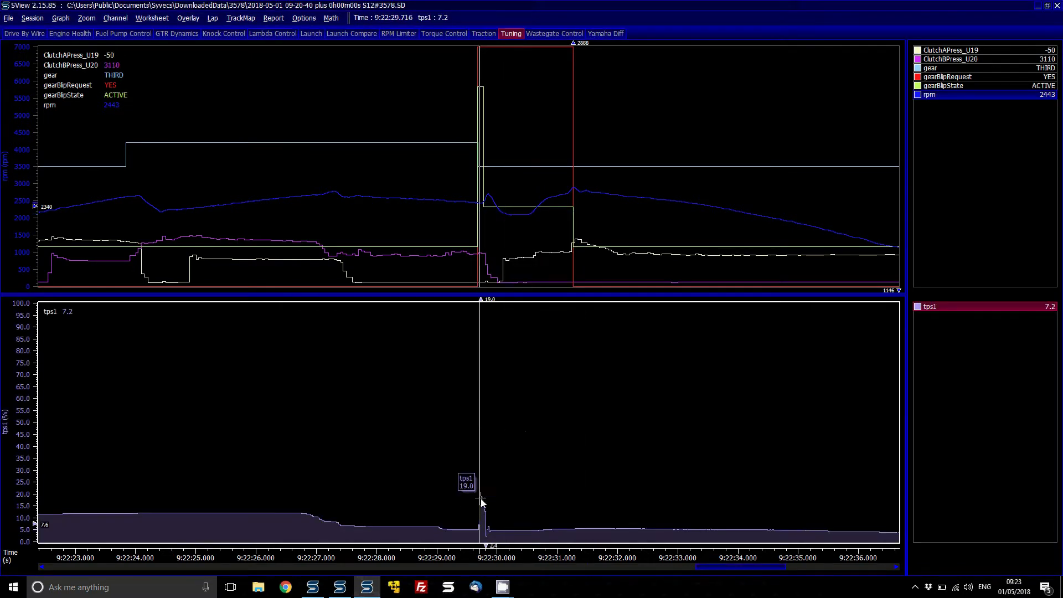
pyautogui.click(481, 503)
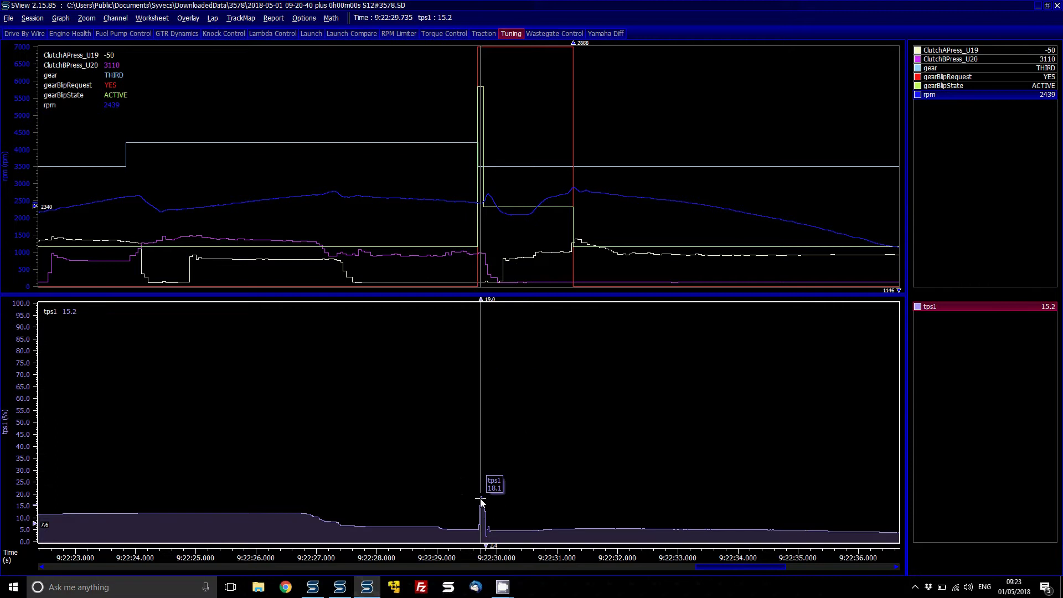
pyautogui.click(488, 199)
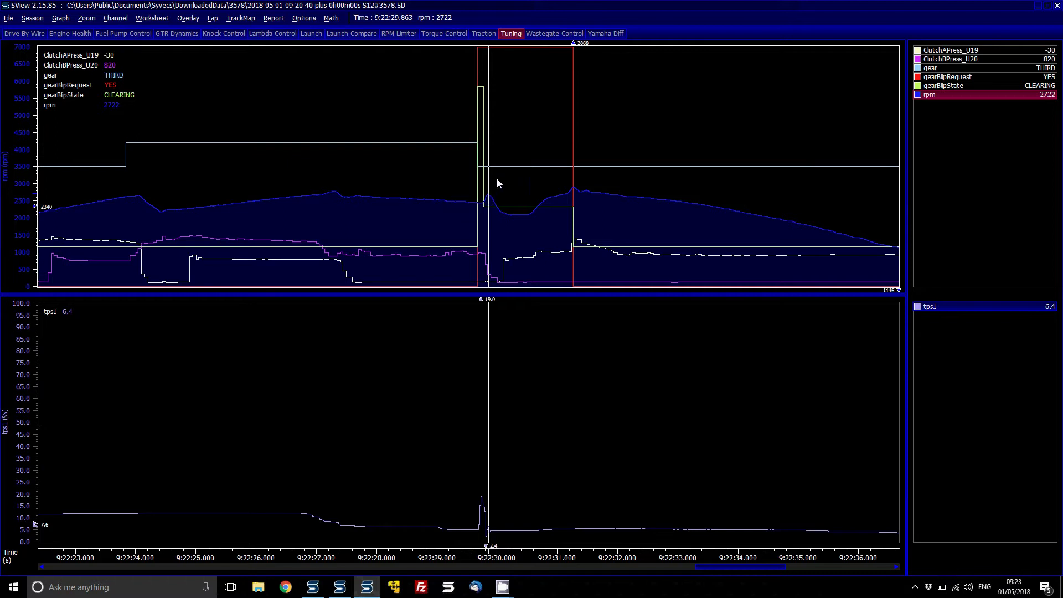
pyautogui.click(574, 191)
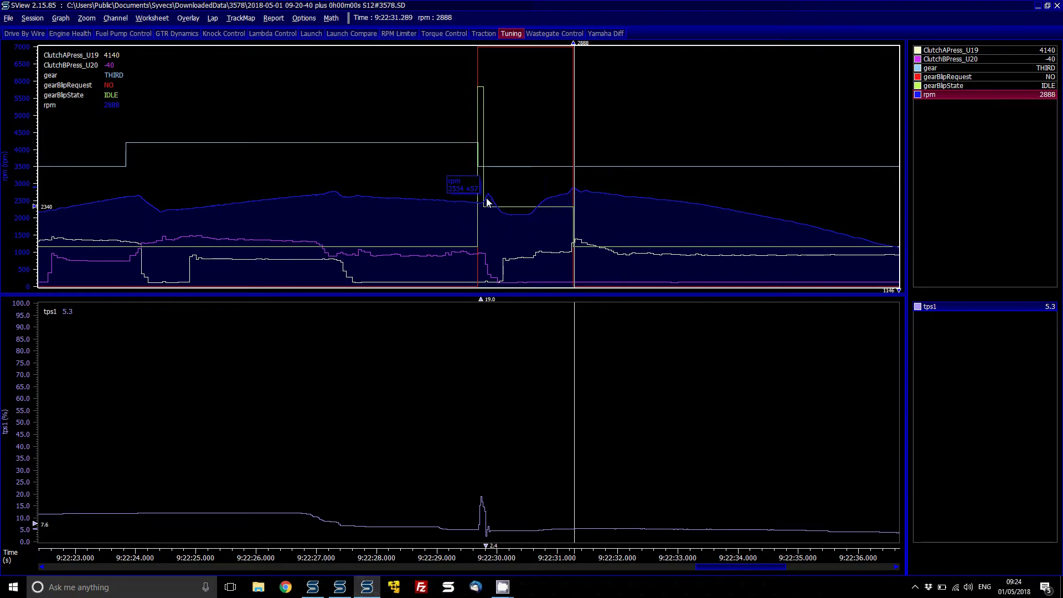
# Add the revLimitActive channel to the upper graph and check it inside the blip.
pyautogui.hotkey('alt', 'c')
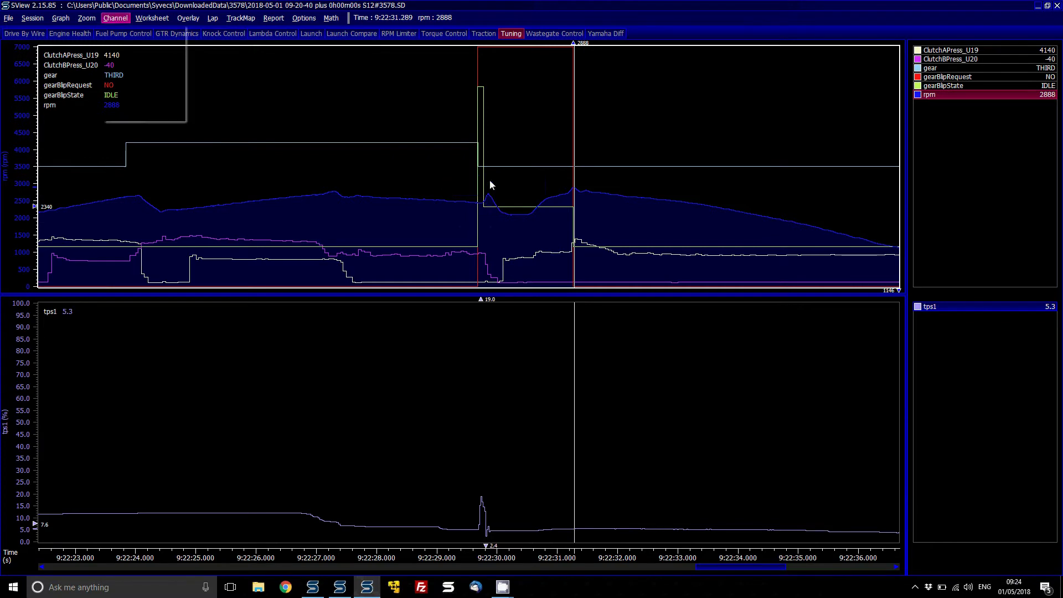
pyautogui.press('Return')
pyautogui.write('rev')
pyautogui.press('Down')
pyautogui.press('Return')
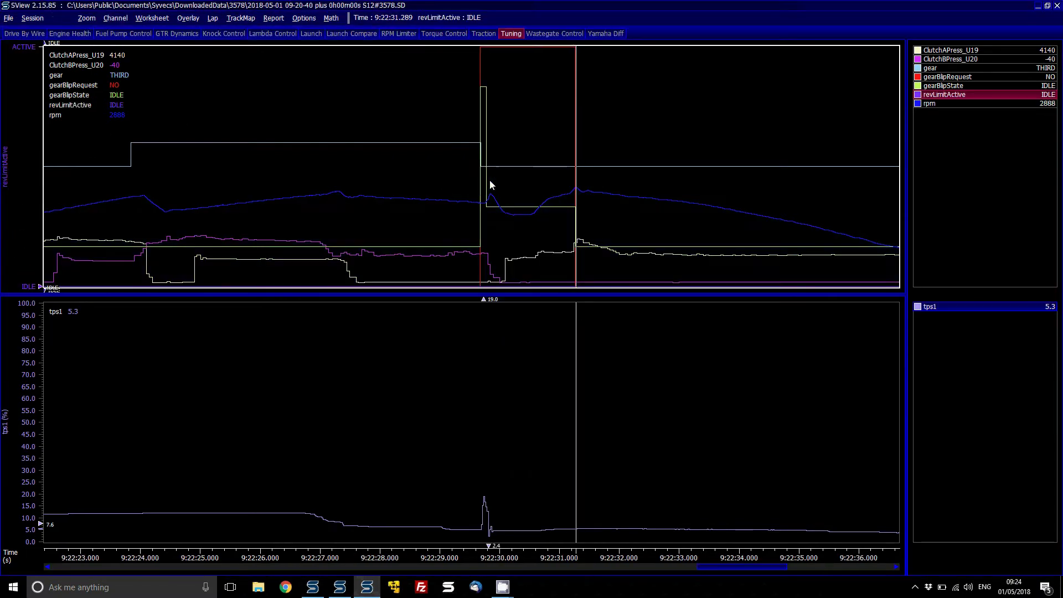
pyautogui.click(512, 165)
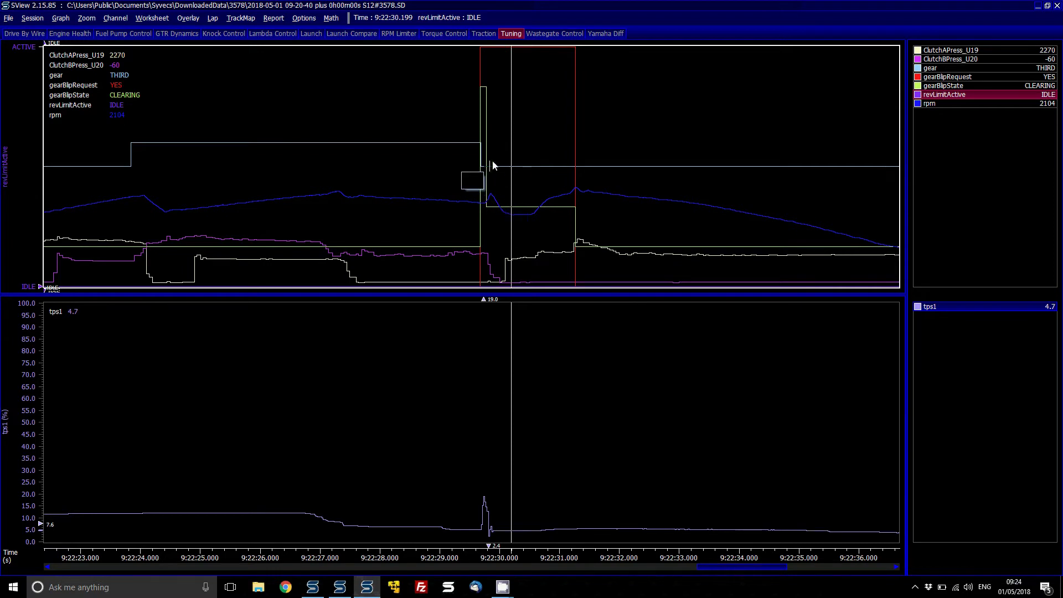
pyautogui.moveTo(578, 192)
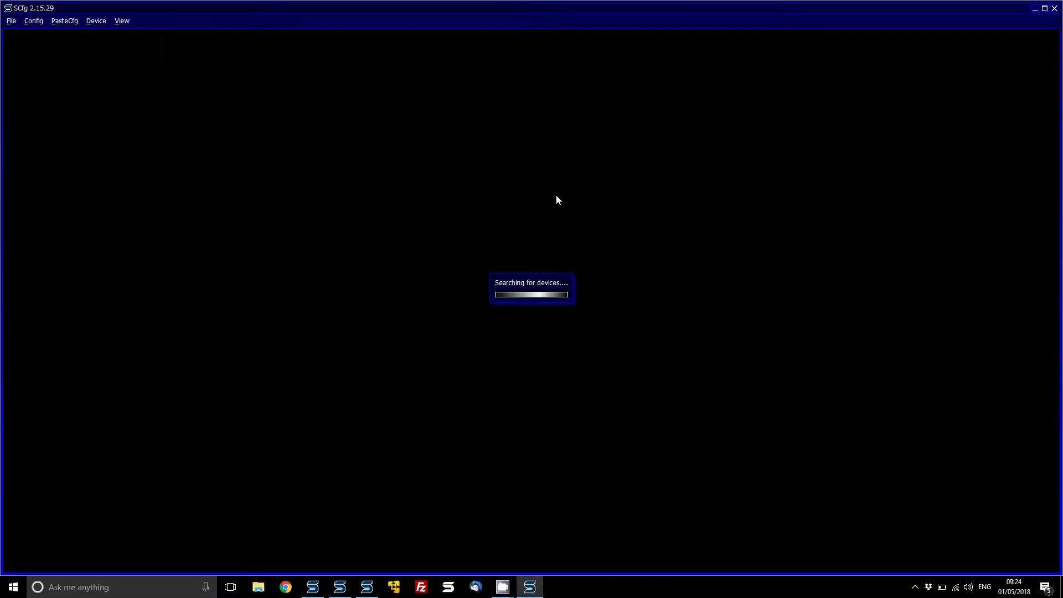
pyautogui.press('Return')
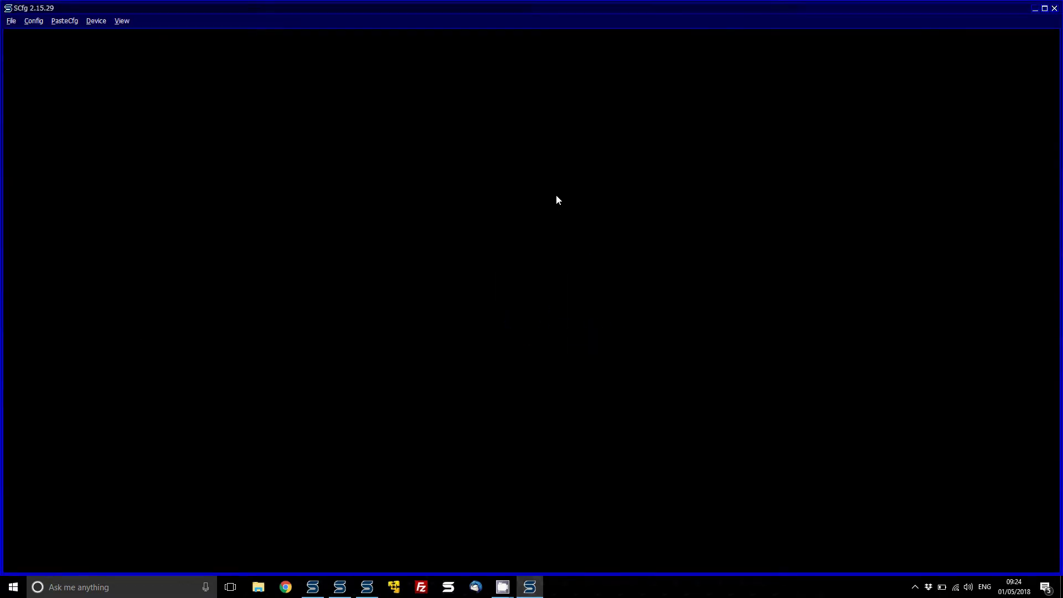
# Connect to the ECU and set revLimitRpm under Limiters > Rev Limit to sample rate 20.
pyautogui.press('Down')
pyautogui.press('Down')
pyautogui.press('Down')
pyautogui.press('Down')
pyautogui.press('Down')
pyautogui.press('Down')
pyautogui.press('Down')
pyautogui.press('Down')
pyautogui.press('Down')
pyautogui.press('Down')
pyautogui.press('Down')
pyautogui.press('Down')
pyautogui.press('Down')
pyautogui.press('Down')
pyautogui.press('Down')
pyautogui.press('Down')
pyautogui.press('Down')
pyautogui.press('Down')
pyautogui.press('Down')
pyautogui.press('Down')
pyautogui.press('Up')
pyautogui.press('Right')
pyautogui.press('Down')
pyautogui.press('Down')
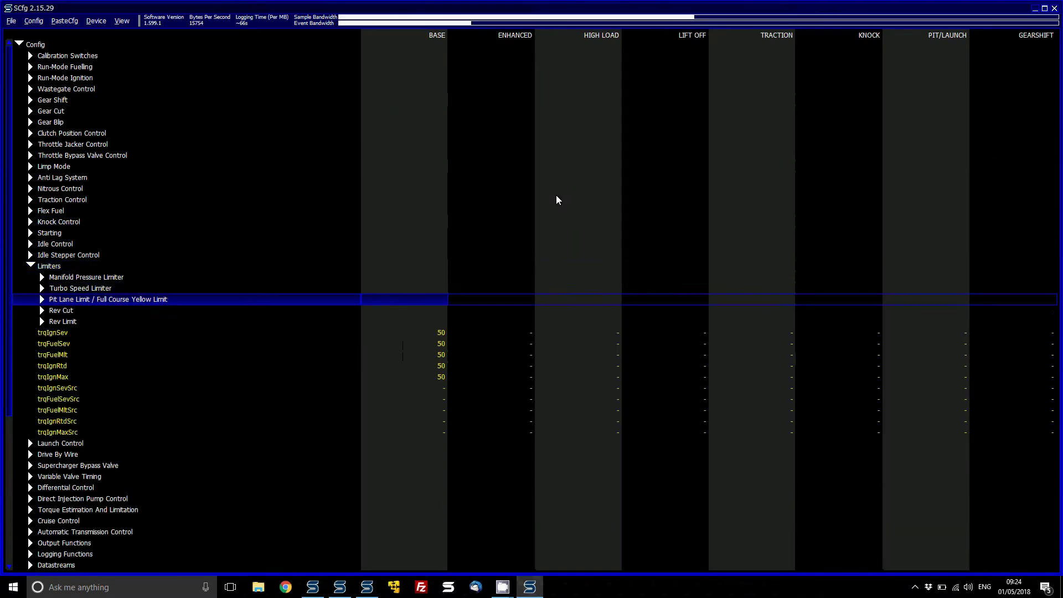
pyautogui.press('Down')
pyautogui.press('Down')
pyautogui.press('Right')
pyautogui.press('Down')
pyautogui.press('Down')
pyautogui.press('Return')
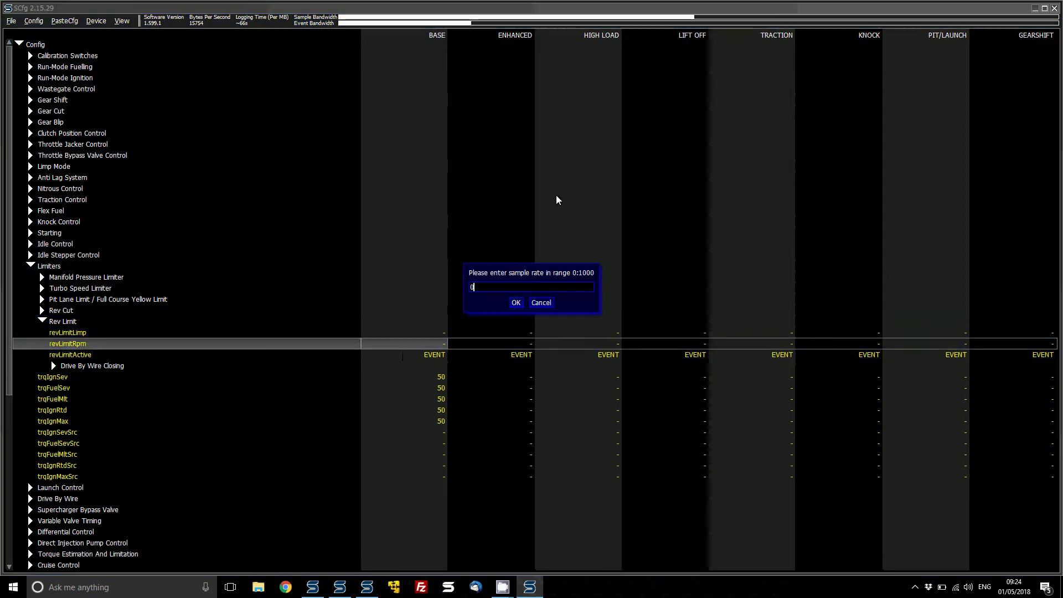
pyautogui.write('20')
pyautogui.press('Return')
# Program the configuration into the ECU, accept deleting session data, and close SCfg.
pyautogui.hotkey('alt', 'd')
pyautogui.press('Return')
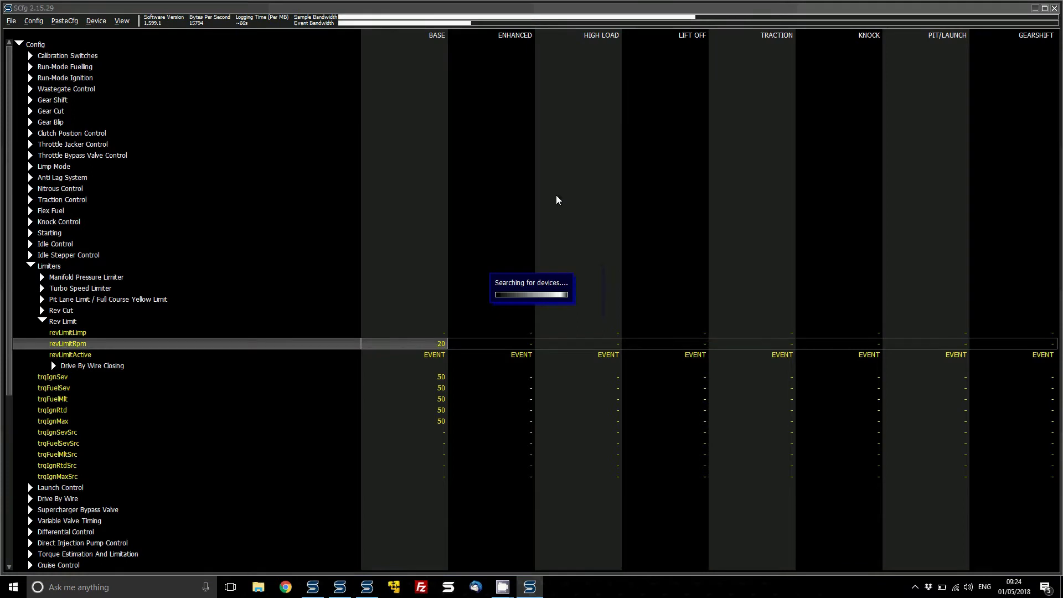
pyautogui.press('Return')
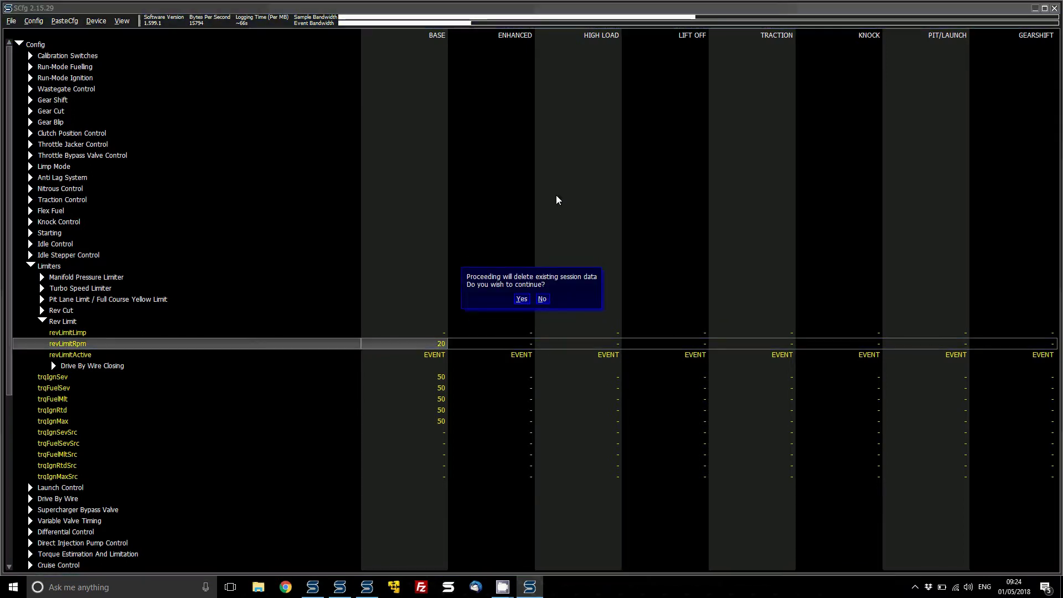
pyautogui.press('Return')
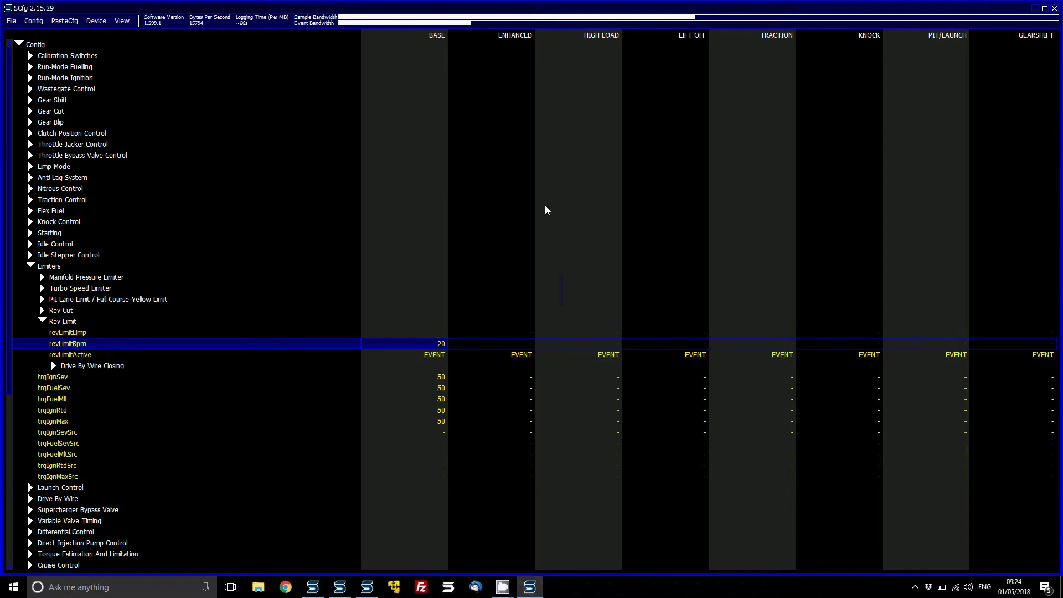
pyautogui.hotkey('alt', 'F4')
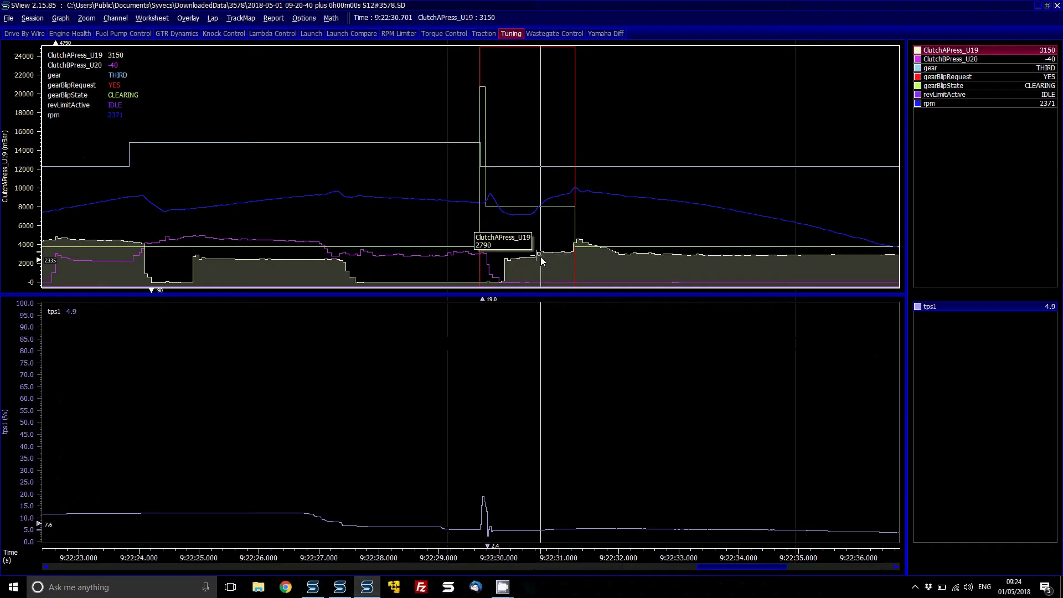
# Fill every gear and rpm cell of the Blip Time map with 600 ms, replacing 100 ms.
pyautogui.hotkey('alt', 'Tab')
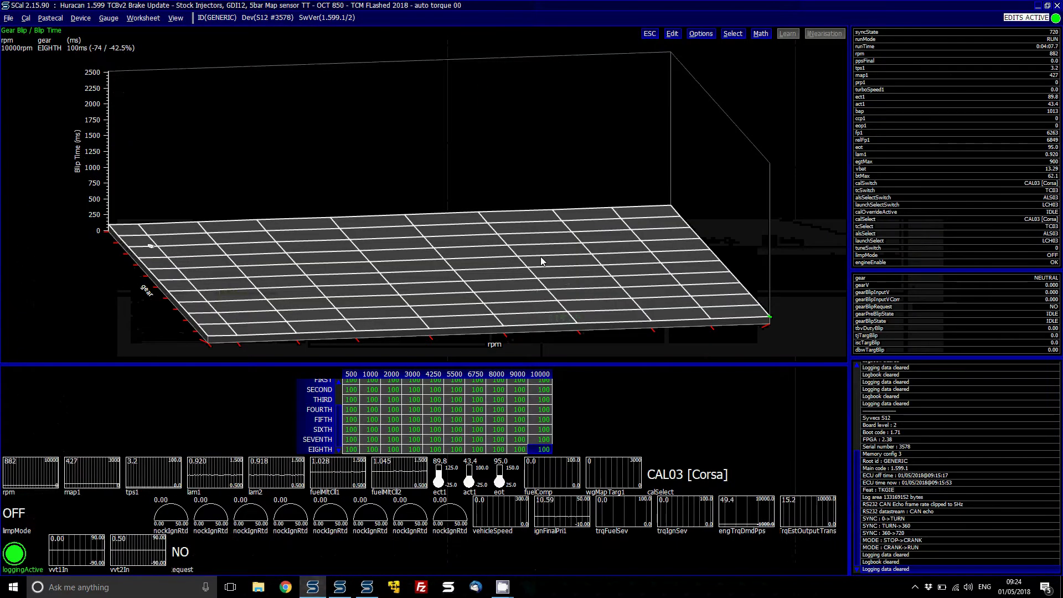
pyautogui.write('100')
pyautogui.press('BackSpace')
pyautogui.press('BackSpace')
pyautogui.press('BackSpace')
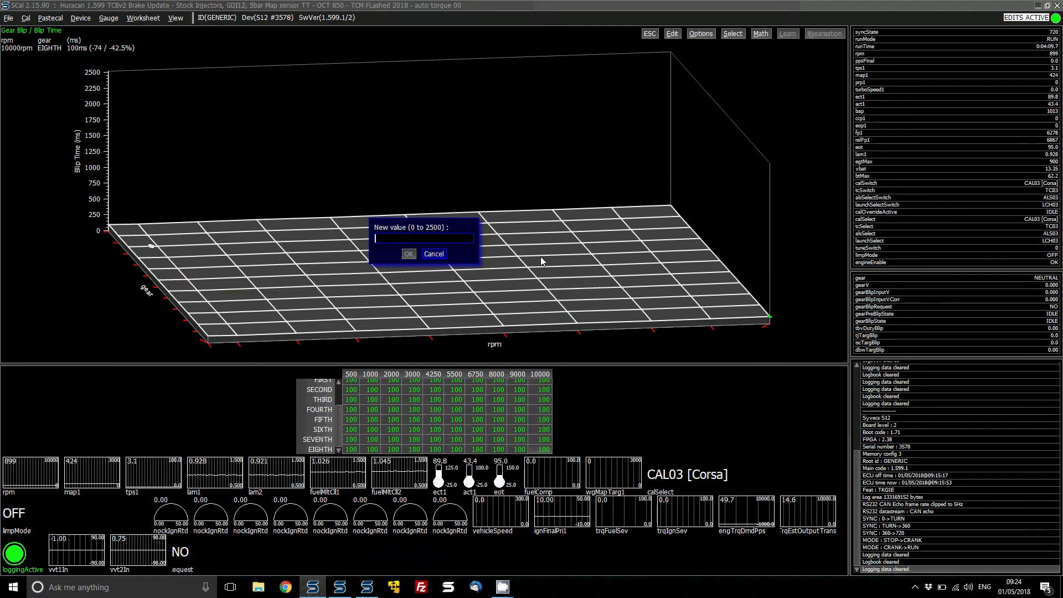
pyautogui.write('60')
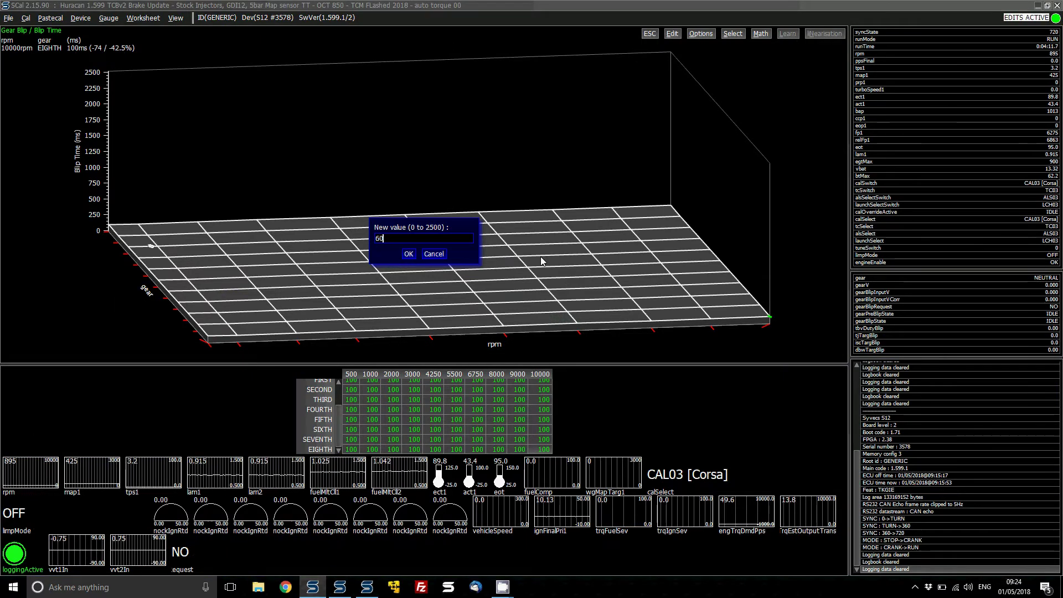
pyautogui.write('0')
pyautogui.press('Return')
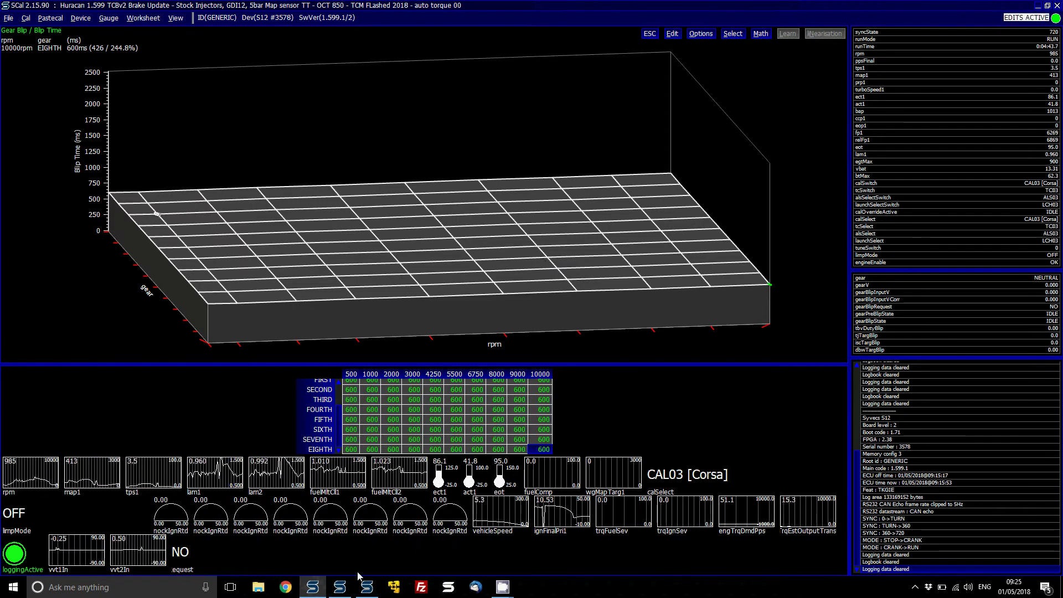
# Download a new log commented 'blip1 600ms' from the ECU and delete all device sessions.
pyautogui.click(338, 588)
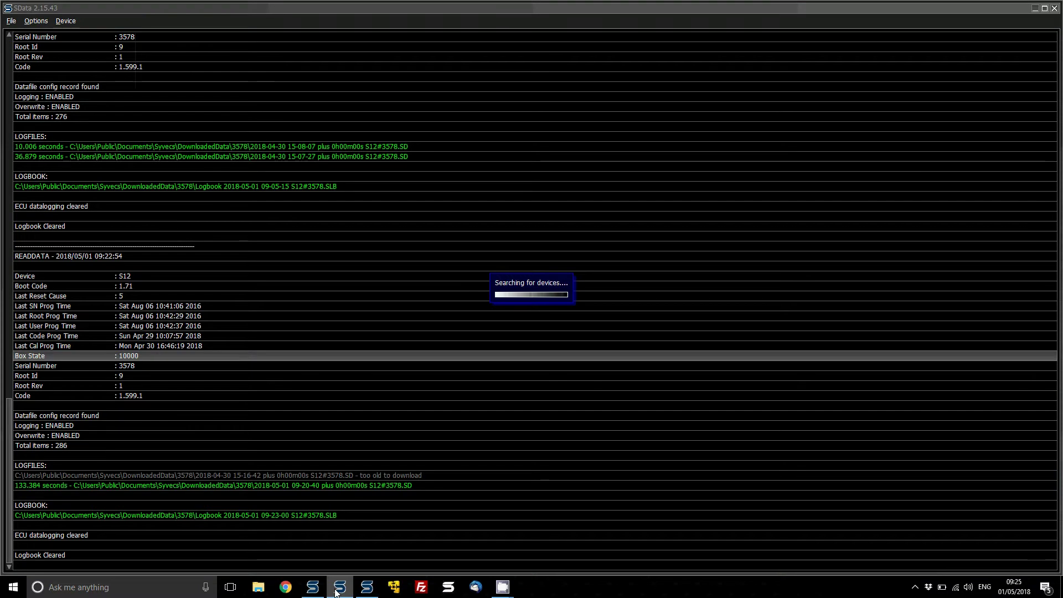
pyautogui.press('Return')
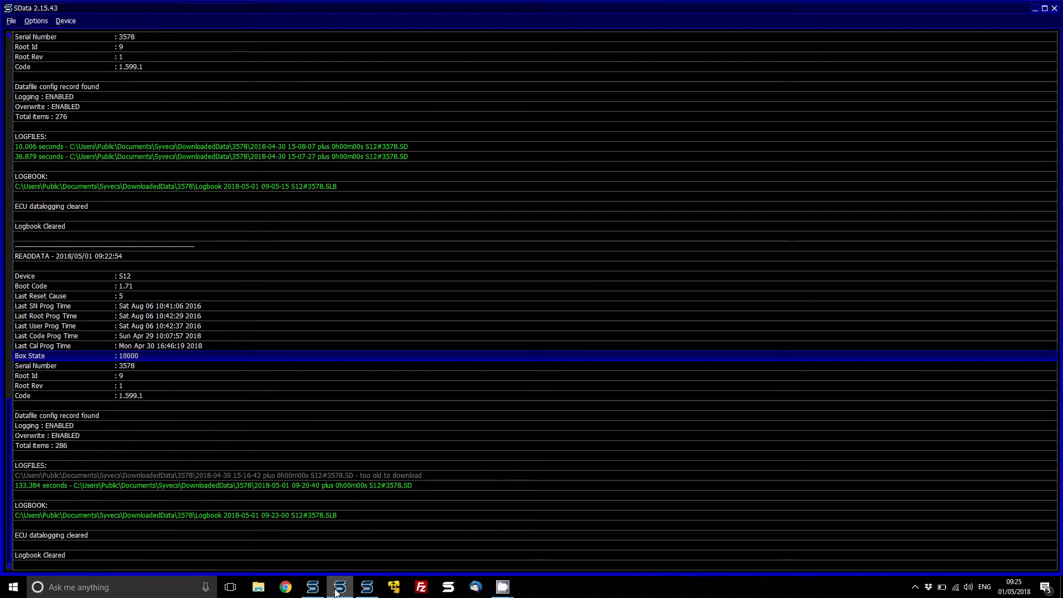
pyautogui.write('600ms')
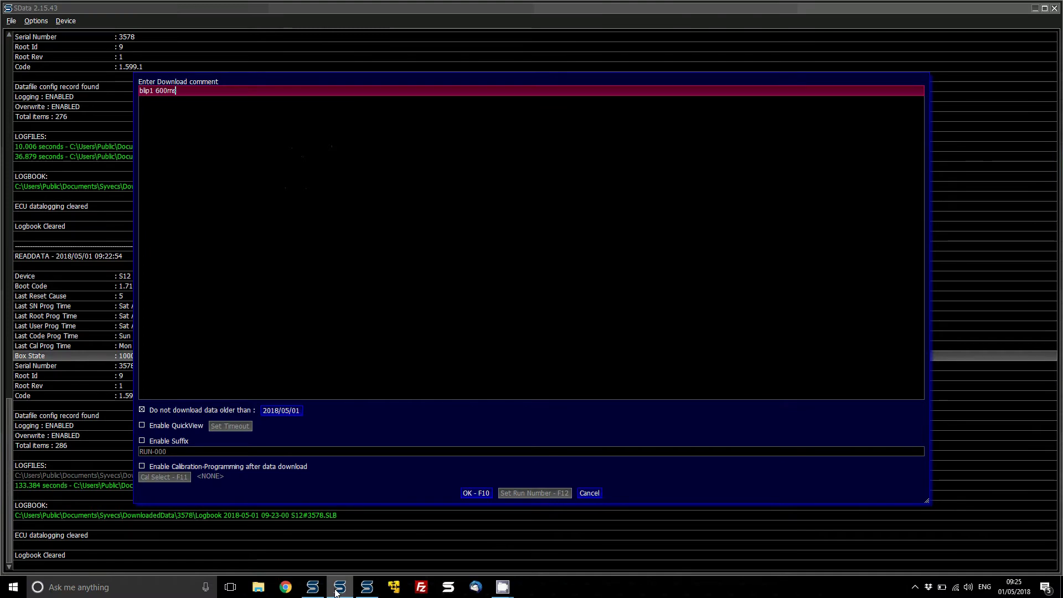
pyautogui.click(475, 492)
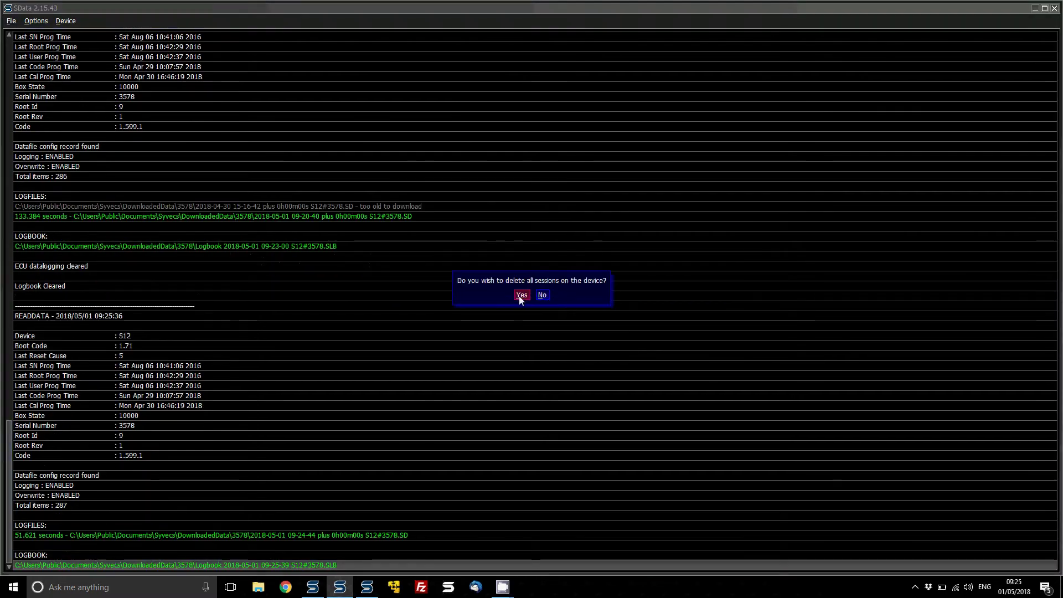
pyautogui.click(519, 296)
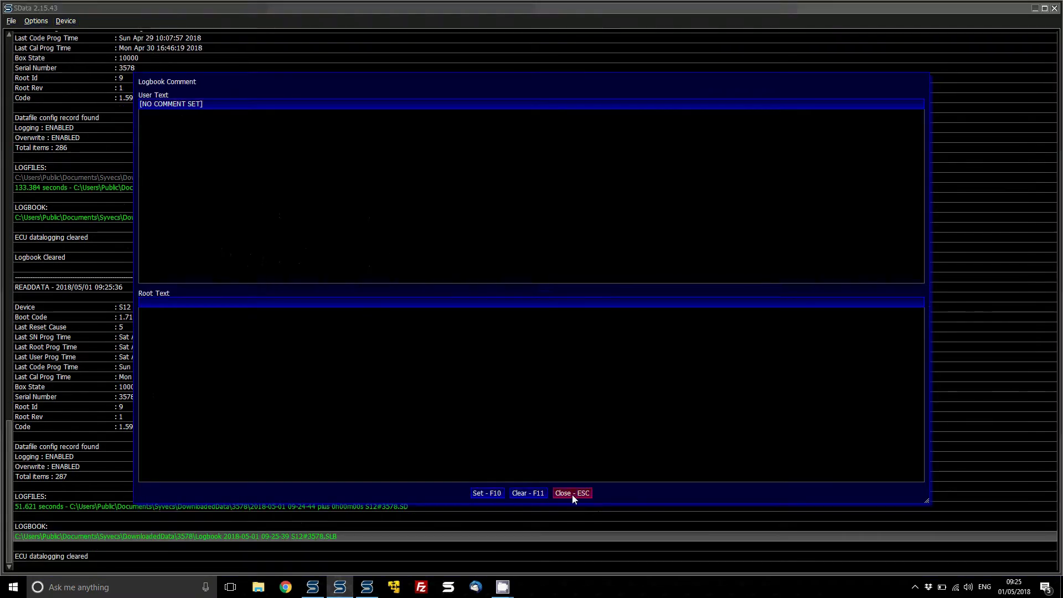
pyautogui.click(573, 494)
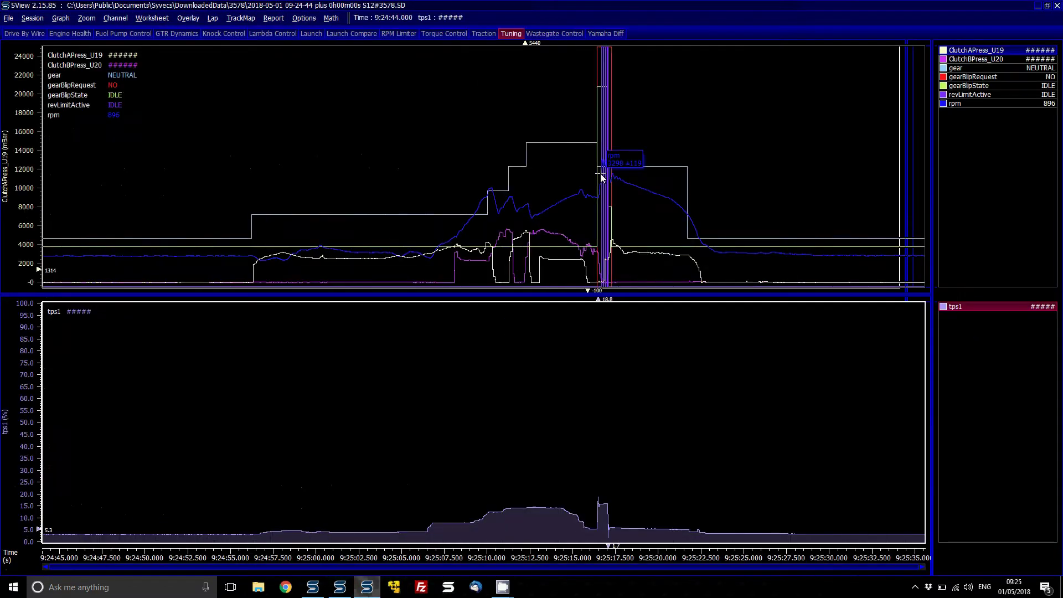
# Select the rpm trace in the new log and place the time marker at the blip rpm peak.
pyautogui.click(600, 174)
pyautogui.scroll(5, 603, 186)
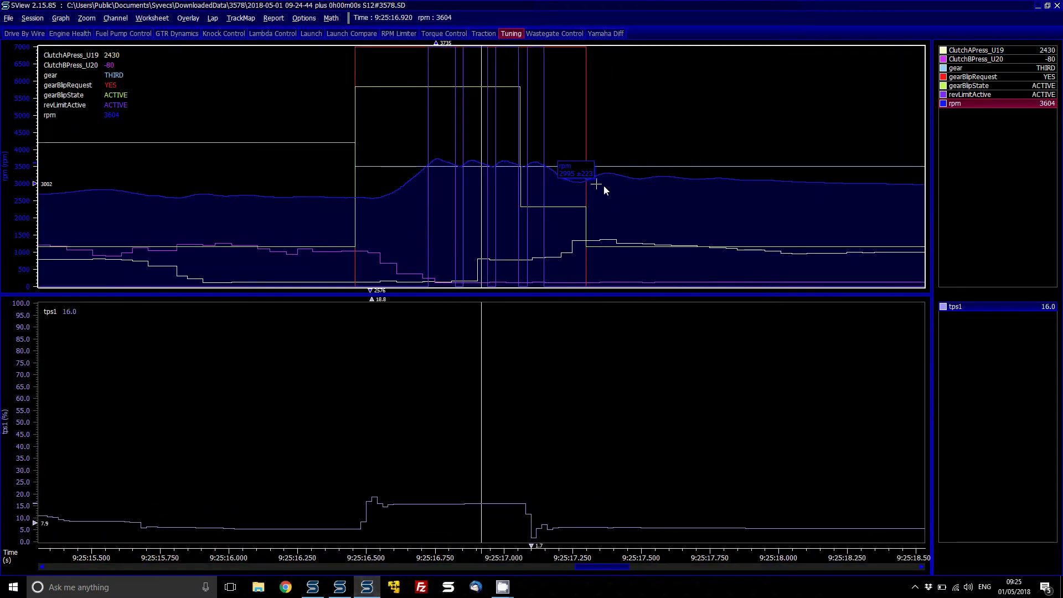
pyautogui.scroll(-2, 603, 185)
pyautogui.click(437, 160)
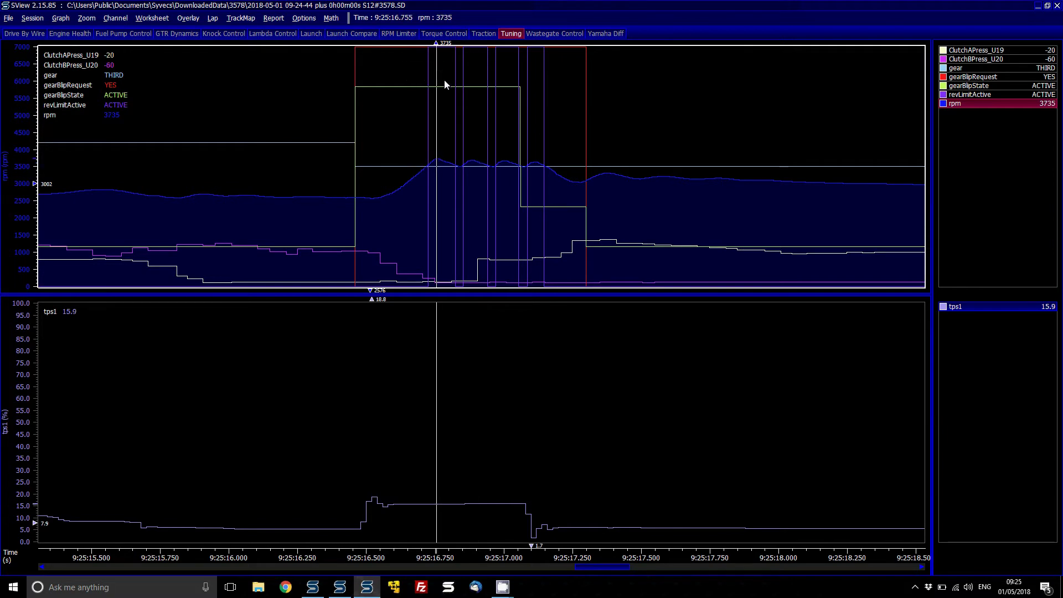
# Add revLimitRpm to the upper graph and make rpm the active channel again.
pyautogui.press('Insert')
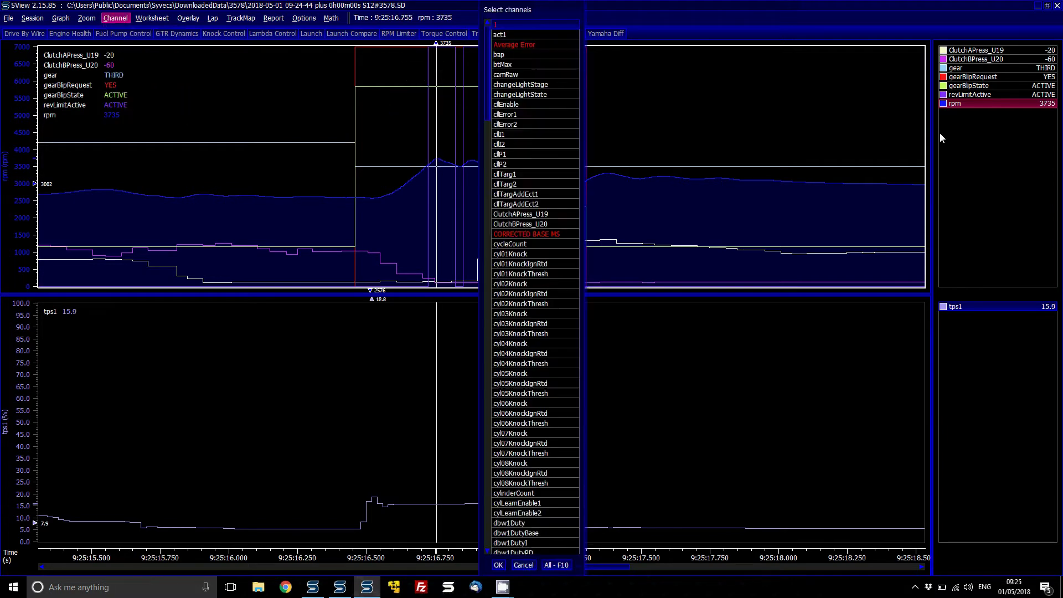
pyautogui.write('rev')
pyautogui.press('Down')
pyautogui.press('Down')
pyautogui.press('Return')
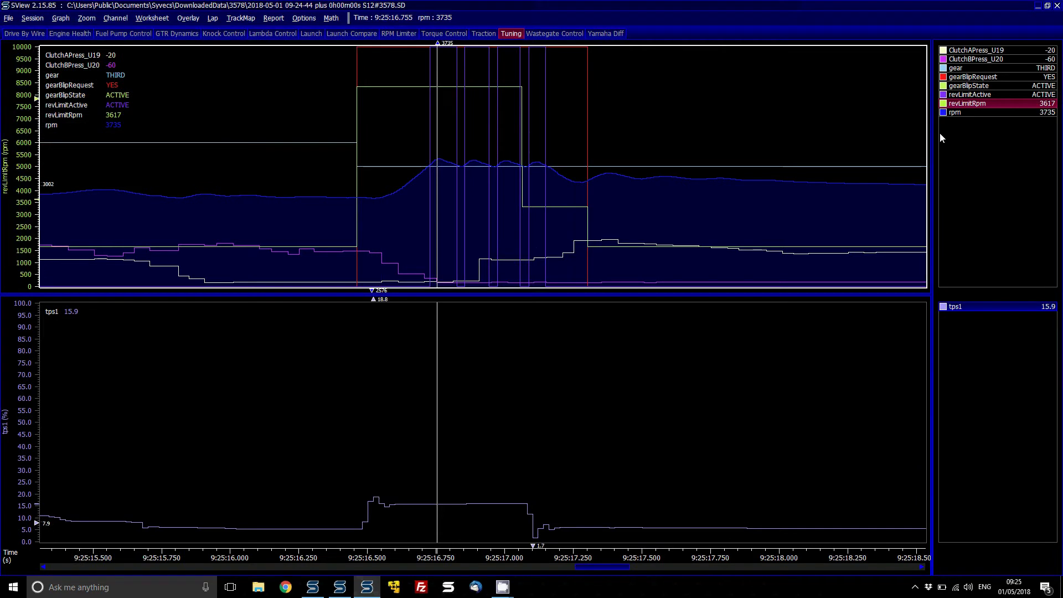
pyautogui.moveTo(440, 203)
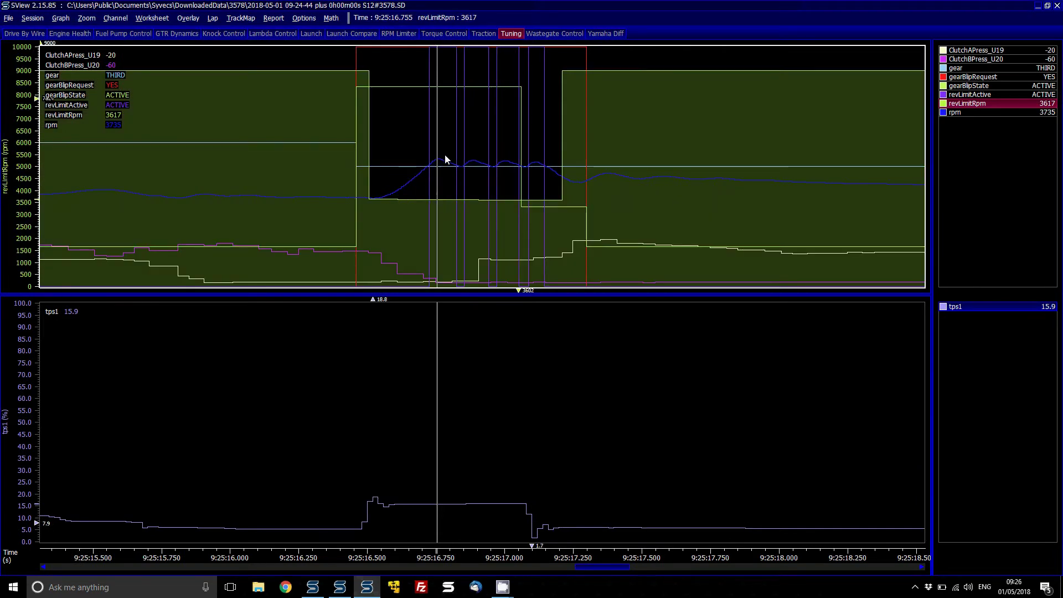
pyautogui.moveTo(443, 162)
pyautogui.moveTo(477, 165)
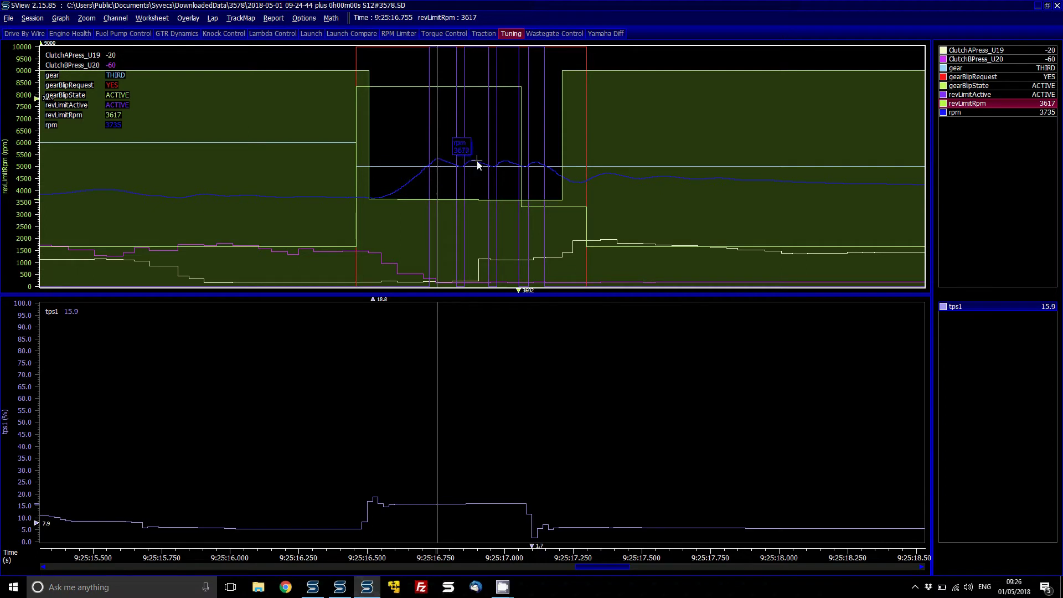
pyautogui.click(433, 162)
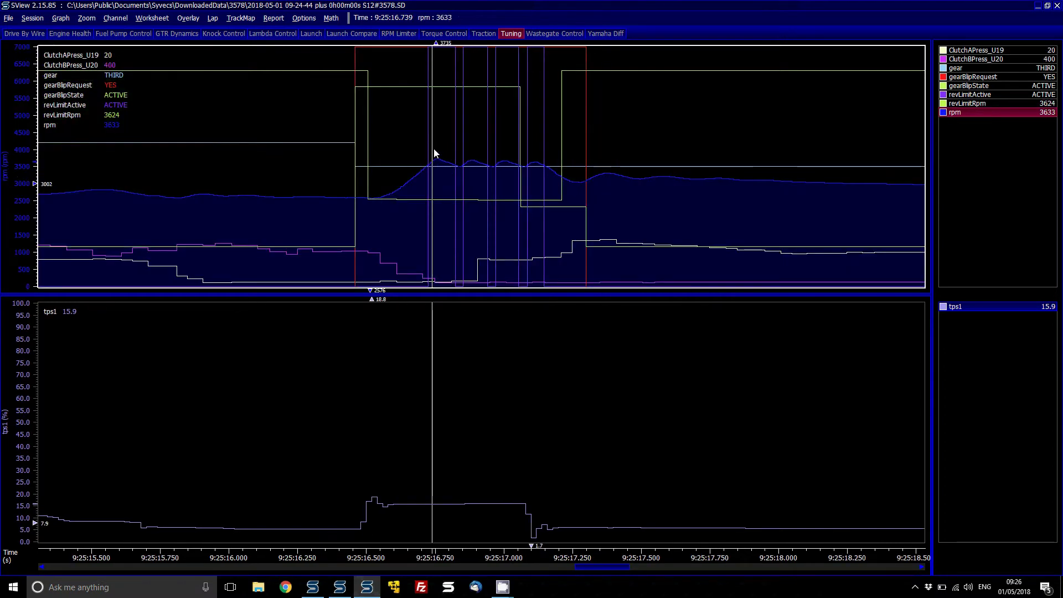
# Step the time cursor through the downshift blip to just past where it ends.
pyautogui.moveTo(433, 153); pyautogui.dragTo(459, 153)
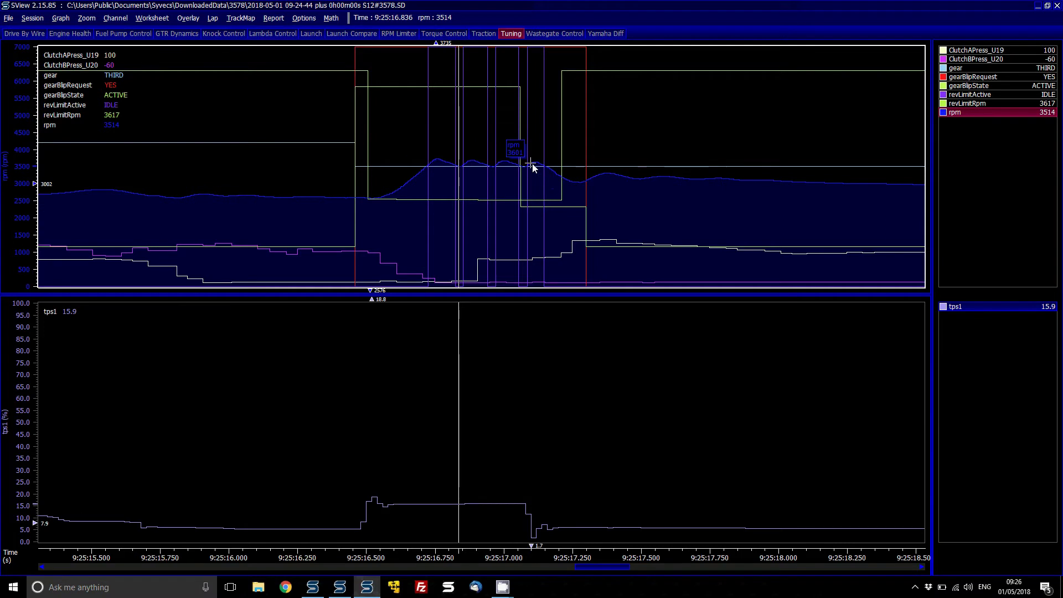
pyautogui.moveTo(536, 168)
pyautogui.moveTo(437, 162)
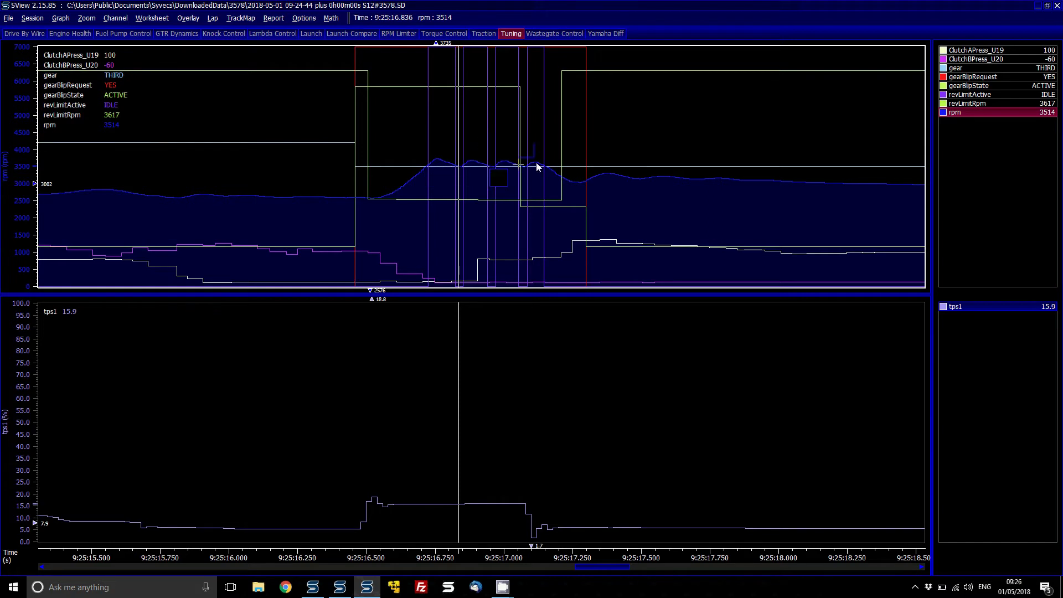
pyautogui.click(587, 145)
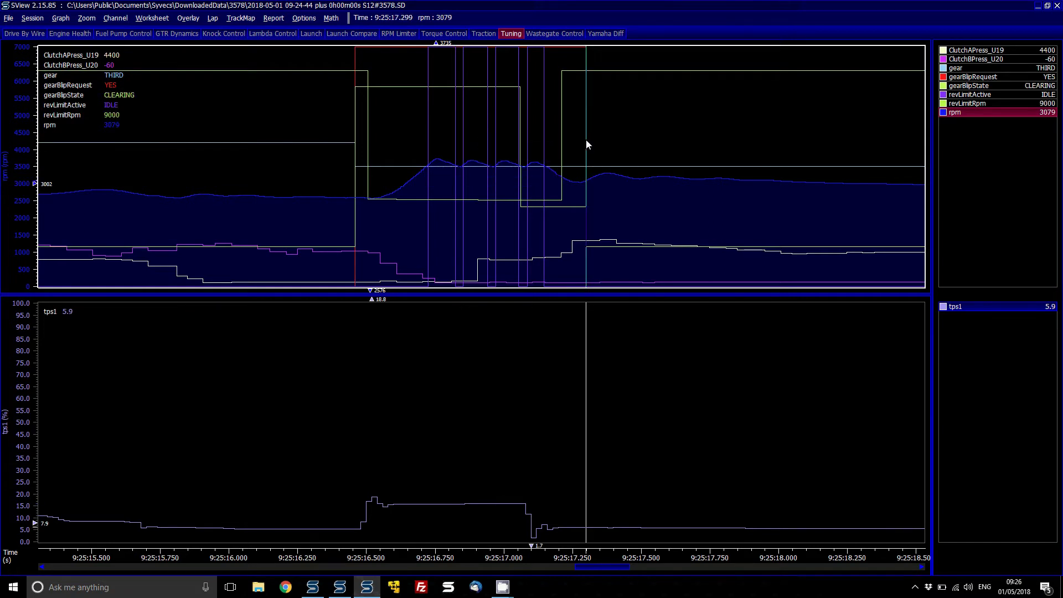
pyautogui.moveTo(566, 96)
pyautogui.mouseDown()
pyautogui.moveTo(495, 102)
pyautogui.moveTo(577, 103)
pyautogui.mouseUp()
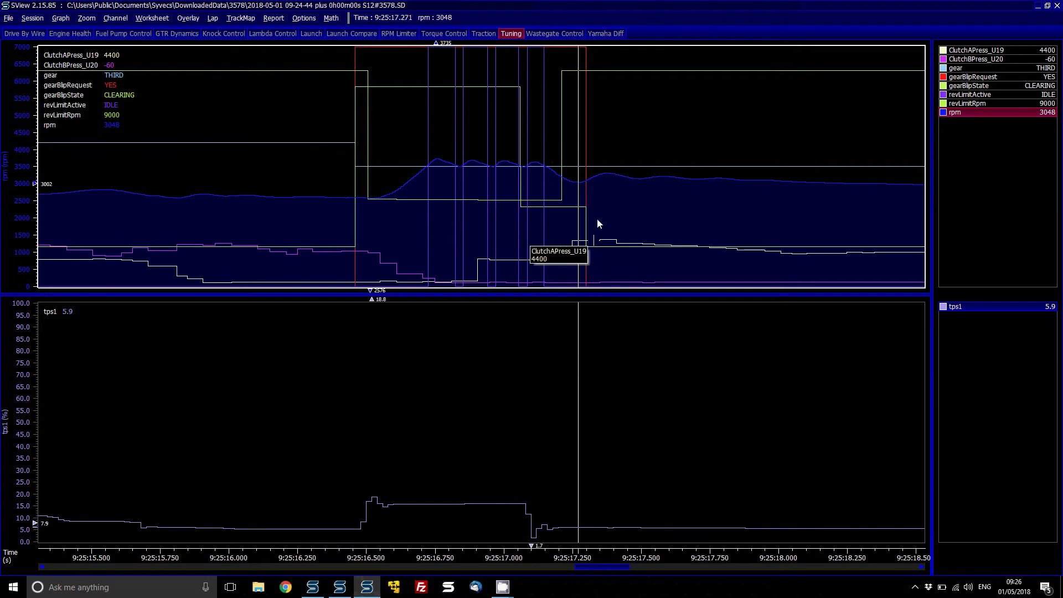
pyautogui.click(618, 177)
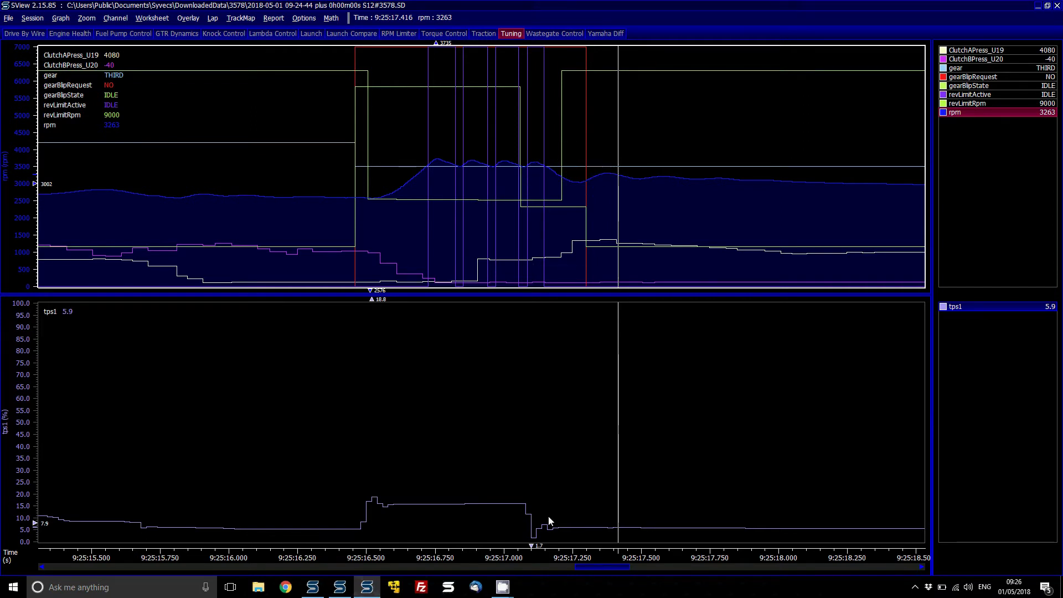
# Check the tps1 throttle dip, then return the cursor to 9:25:17.217 on the rpm graph.
pyautogui.moveTo(545, 528)
pyautogui.click(547, 527)
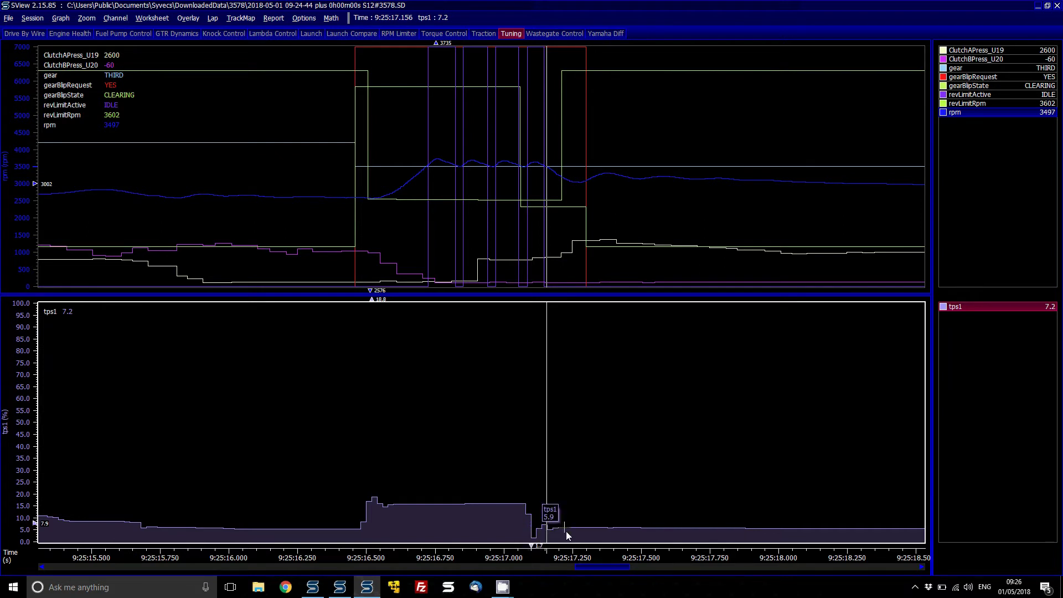
pyautogui.click(570, 531)
pyautogui.click(582, 531)
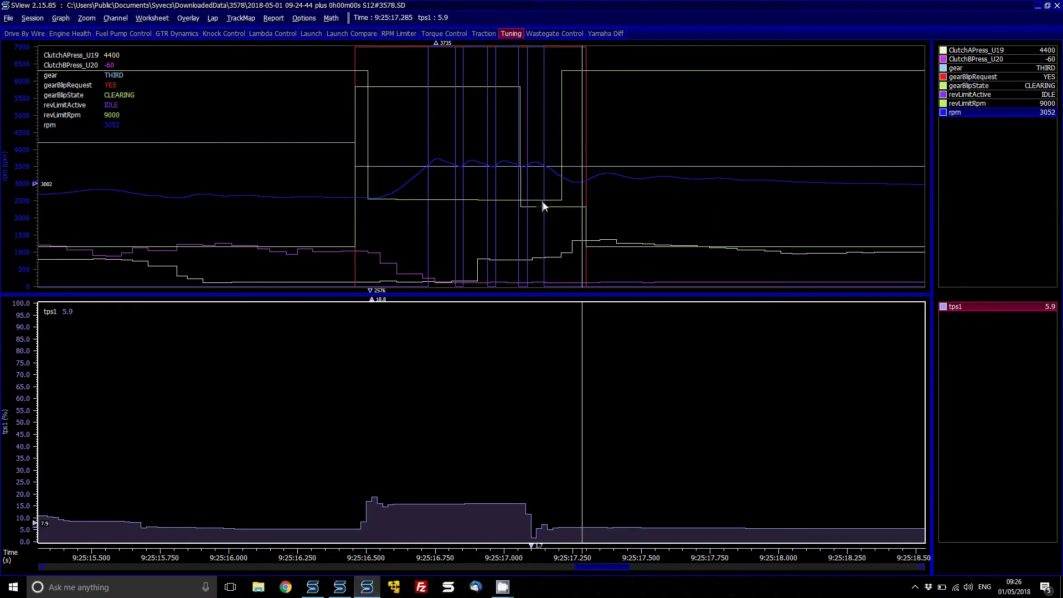
pyautogui.click(543, 168)
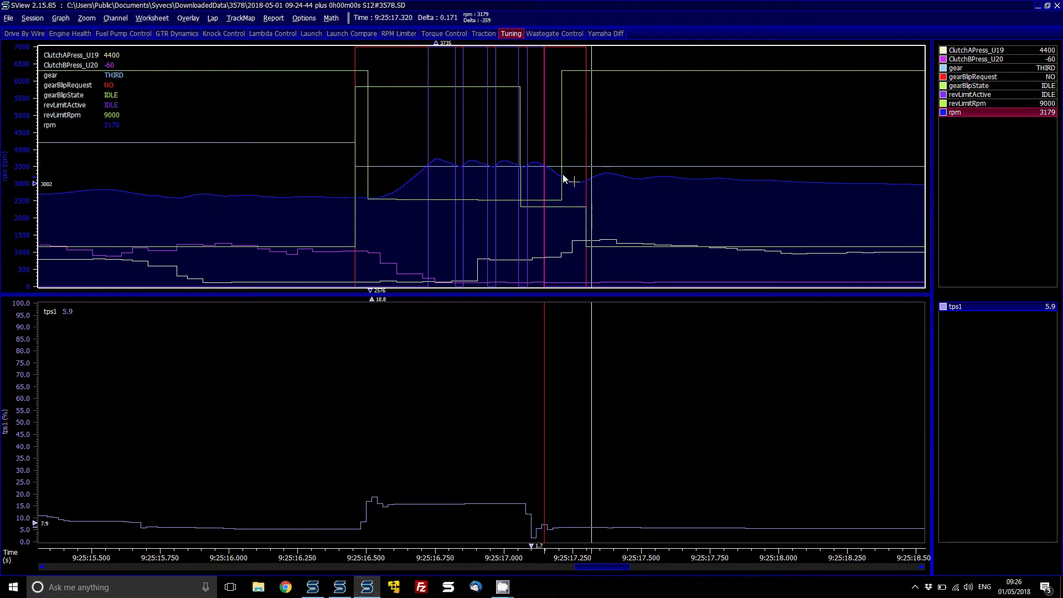
pyautogui.moveTo(535, 185); pyautogui.dragTo(564, 182)
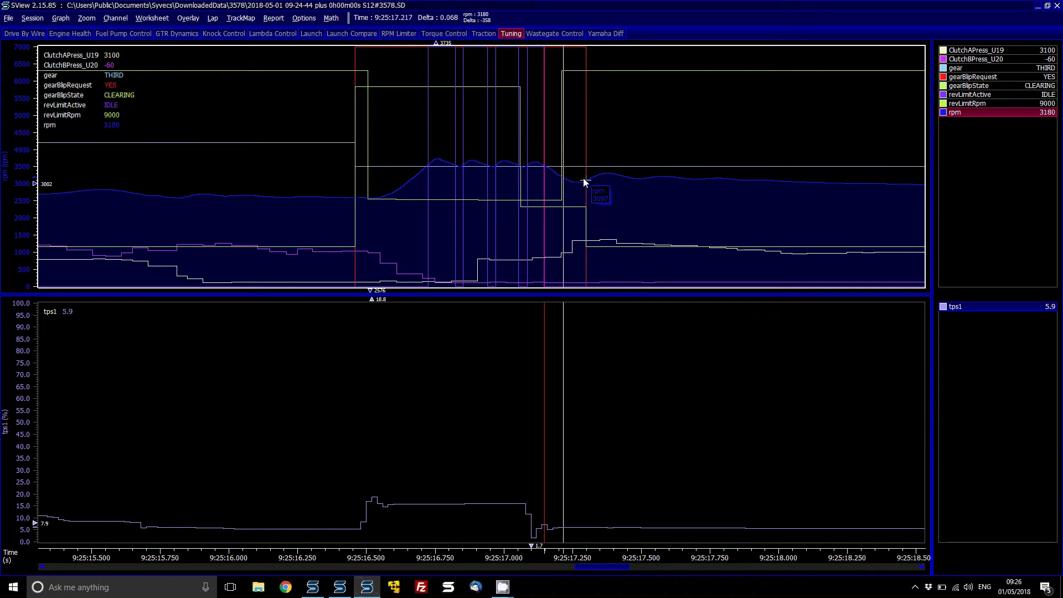
# In SCal, go to Limiters > Rev Limit > Ignition-Based Limiter > Maximum Final Ignition Angle.
pyautogui.click(313, 586)
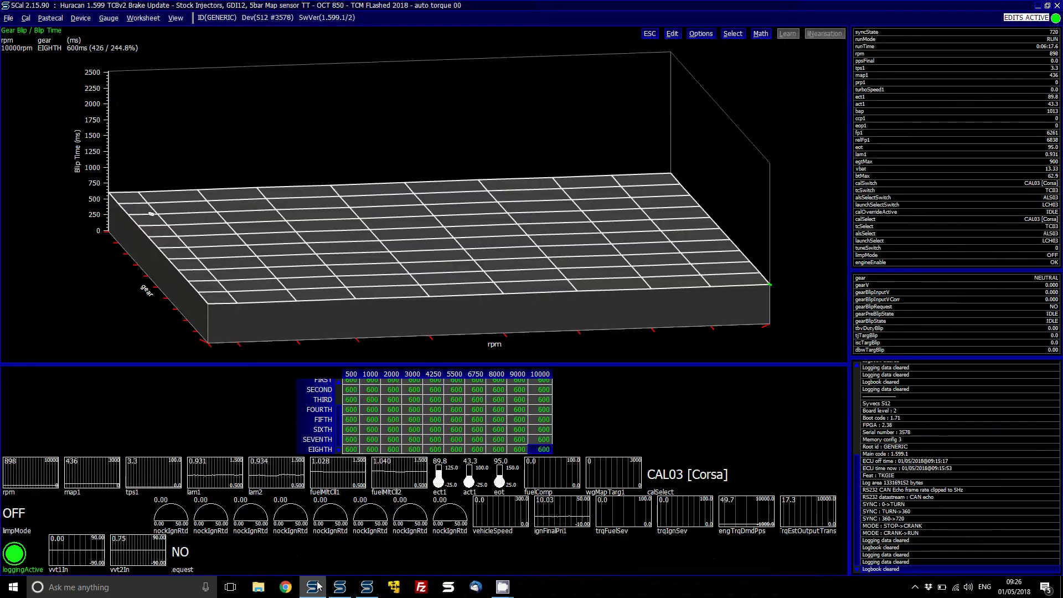
pyautogui.press('Left')
pyautogui.press('Left')
pyautogui.press('Down')
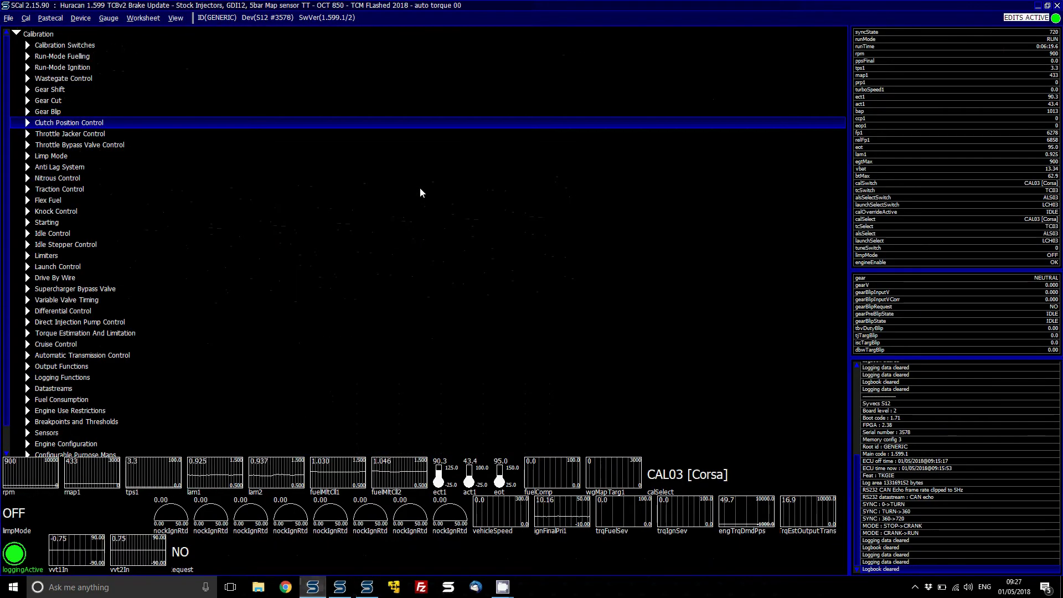
pyautogui.press('Down')
pyautogui.press('Down')
pyautogui.press('Down')
pyautogui.press('Down')
pyautogui.press('Down')
pyautogui.press('Down')
pyautogui.press('Down')
pyautogui.press('Down')
pyautogui.press('Down')
pyautogui.press('Down')
pyautogui.press('Down')
pyautogui.press('Down')
pyautogui.press('Right')
pyautogui.press('Right')
pyautogui.press('Down')
pyautogui.press('Down')
pyautogui.press('Down')
pyautogui.press('Down')
pyautogui.press('Down')
pyautogui.press('Right')
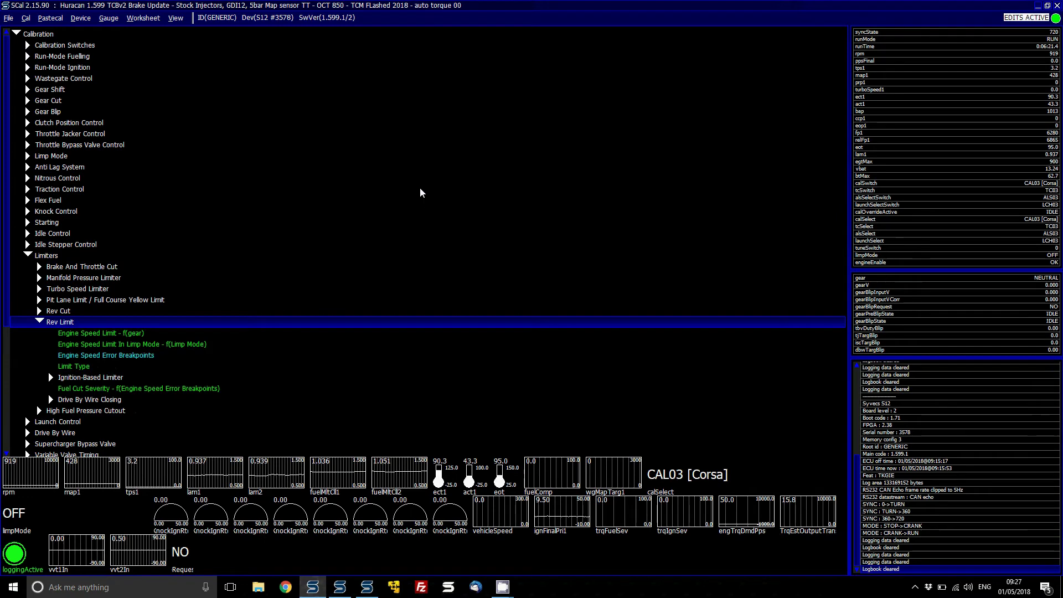
pyautogui.press('Down')
pyautogui.press('Down')
pyautogui.press('Down')
pyautogui.press('Down')
pyautogui.press('Down')
pyautogui.press('Right')
pyautogui.press('Down')
pyautogui.press('Down')
pyautogui.press('Down')
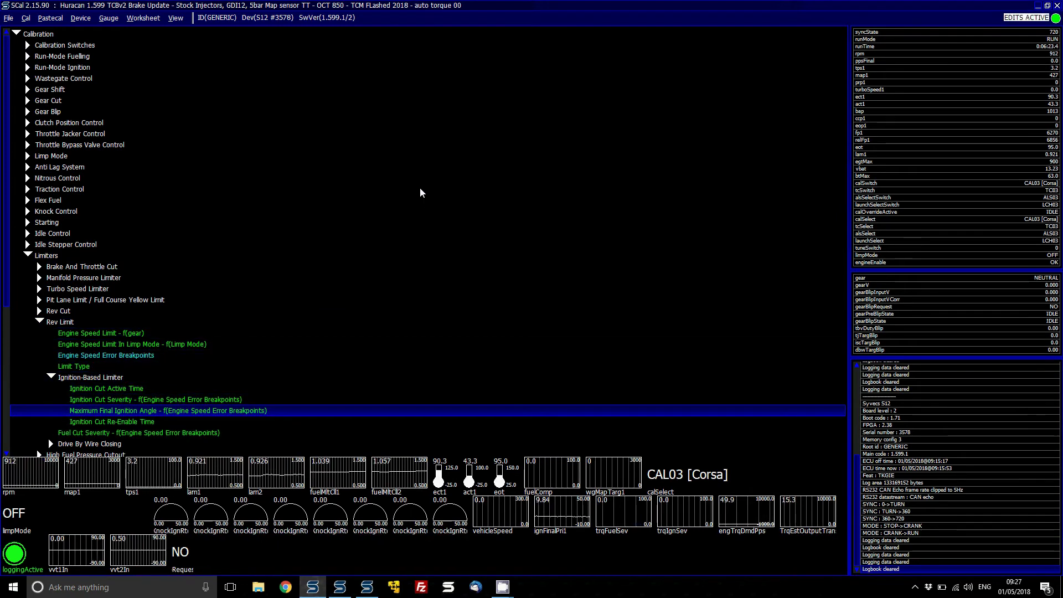
pyautogui.press('Return')
# Look over Ignition Cut Active Time and Cut Severity, then reopen the Maximum Final Ignition Angle curve.
pyautogui.press('Escape')
pyautogui.press('Down')
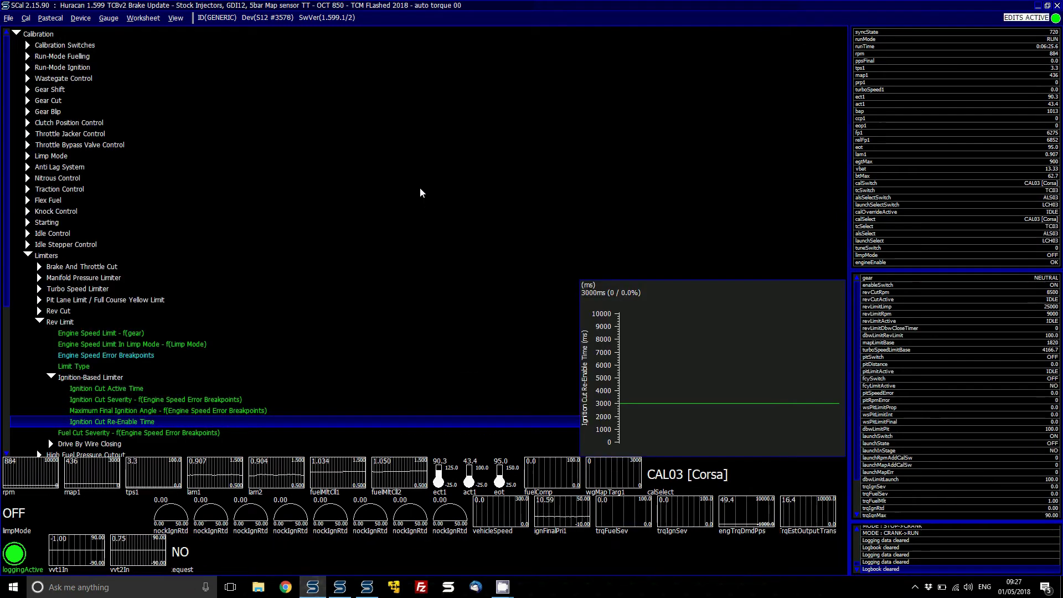
pyautogui.press('Up')
pyautogui.press('Up')
pyautogui.press('Up')
pyautogui.press('Down')
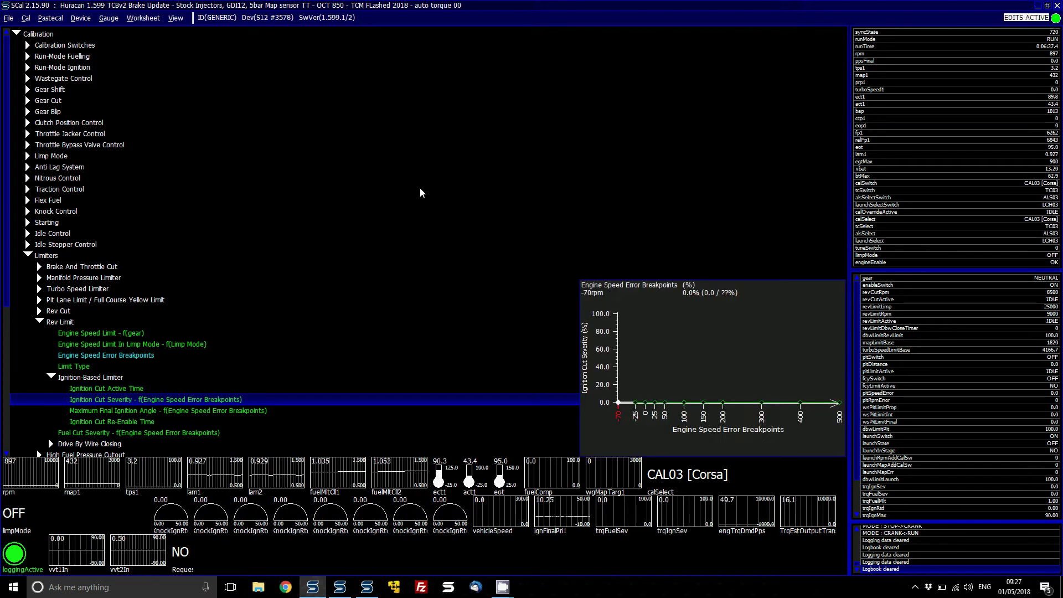
pyautogui.press('Down')
pyautogui.press('Up')
pyautogui.press('Down')
pyautogui.press('Return')
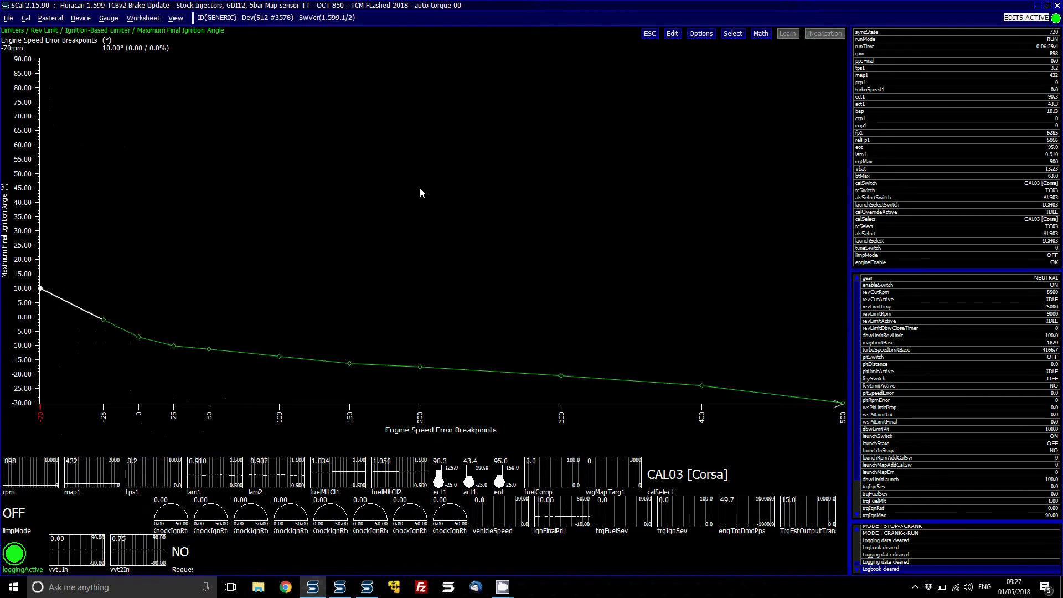
# Add 7° to every point of the Maximum Final Ignition Angle curve.
pyautogui.press('Right')
pyautogui.press('Right')
pyautogui.press('Right')
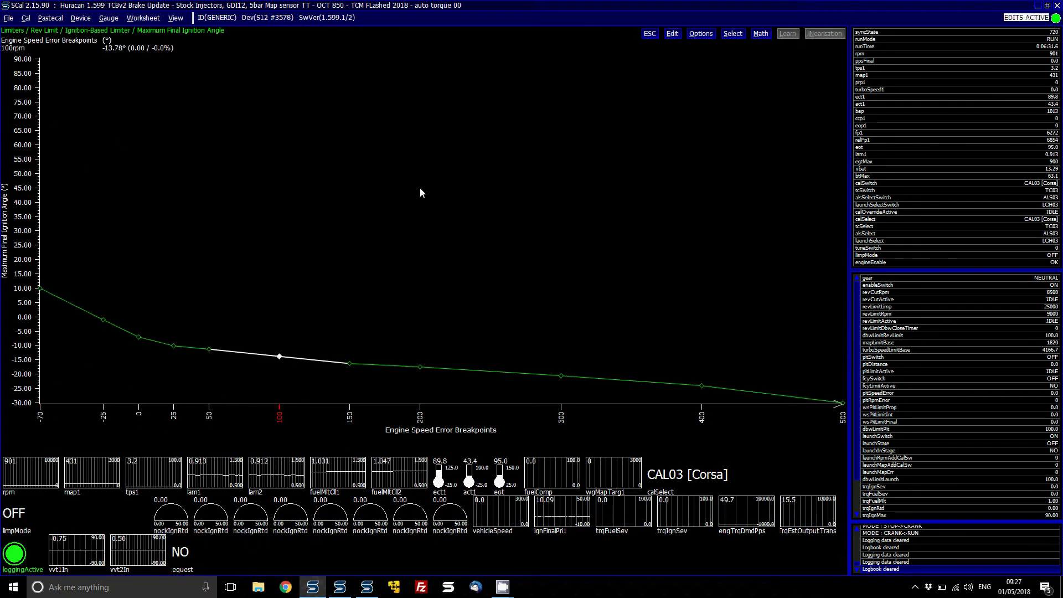
pyautogui.press('Left')
pyautogui.press('Left')
pyautogui.hotkey('ctrl', 'a')
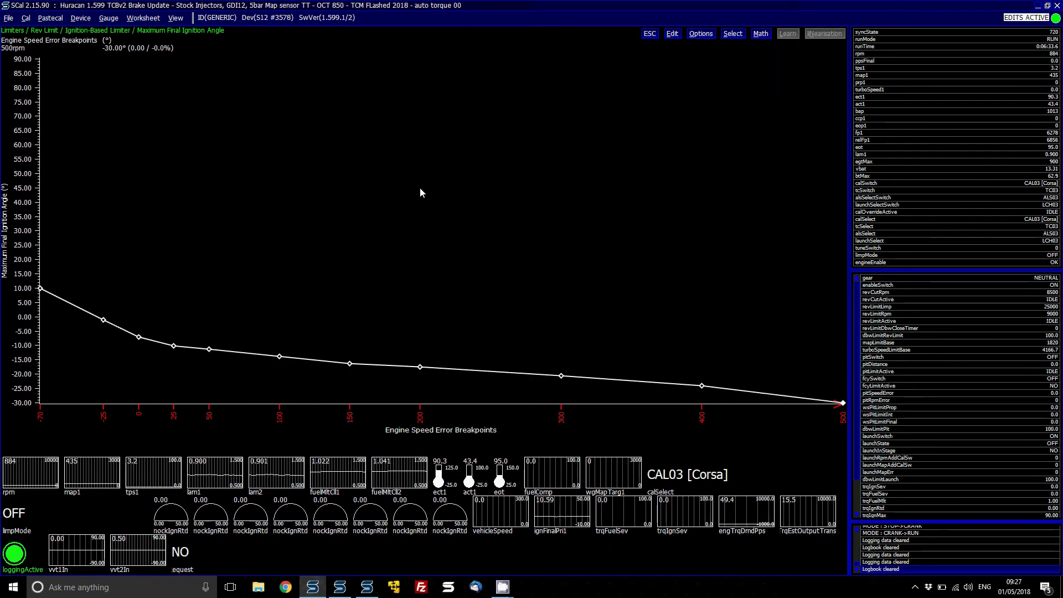
pyautogui.press('+')
pyautogui.write('7')
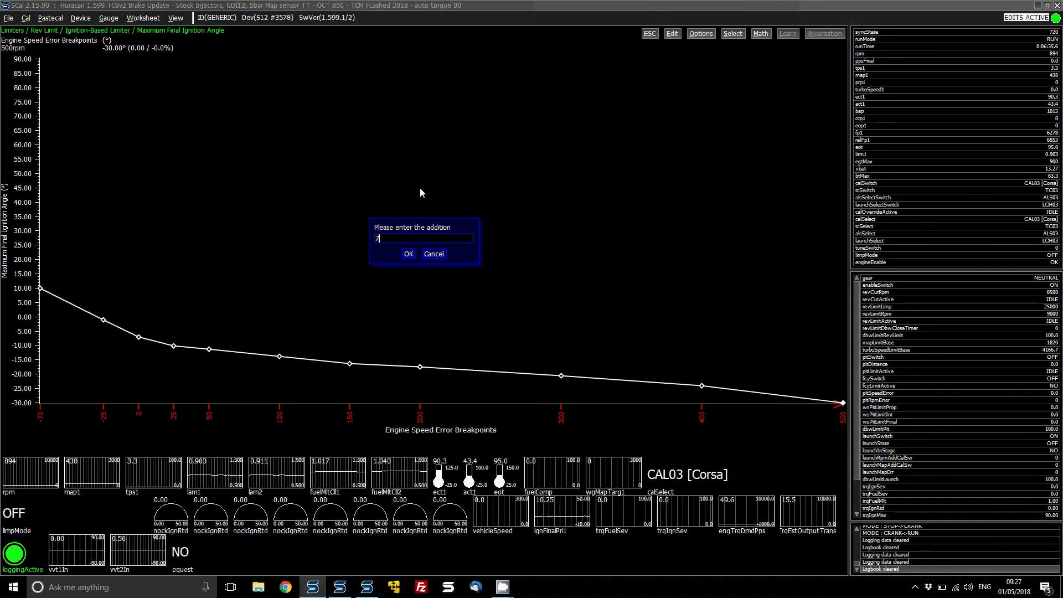
pyautogui.press('Return')
pyautogui.press('Escape')
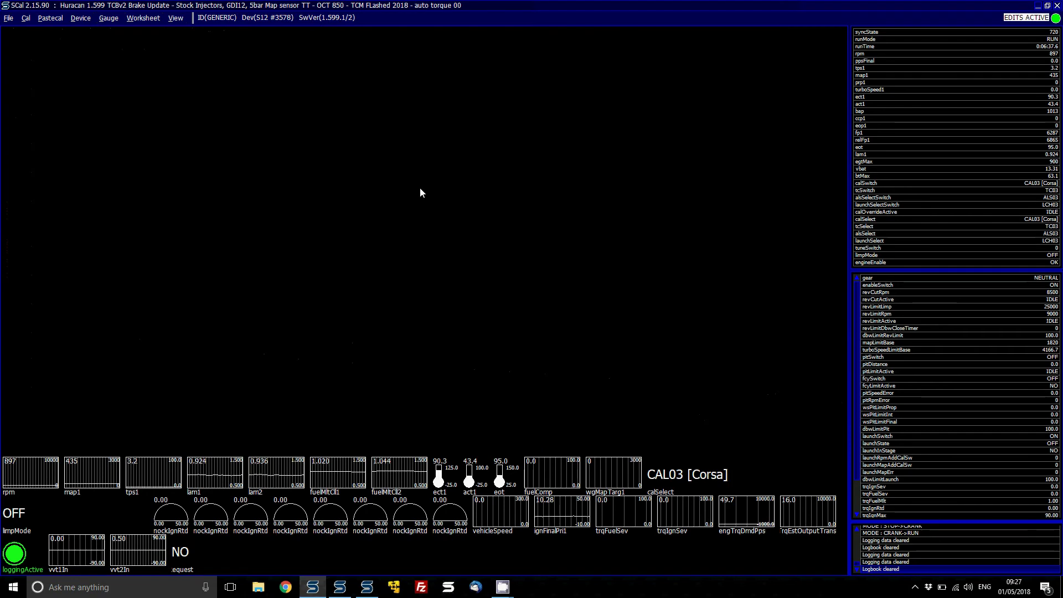
# Browse the Rev Limit settings, collapse them, and return to the SView log.
pyautogui.press('Up')
pyautogui.press('Up')
pyautogui.press('Up')
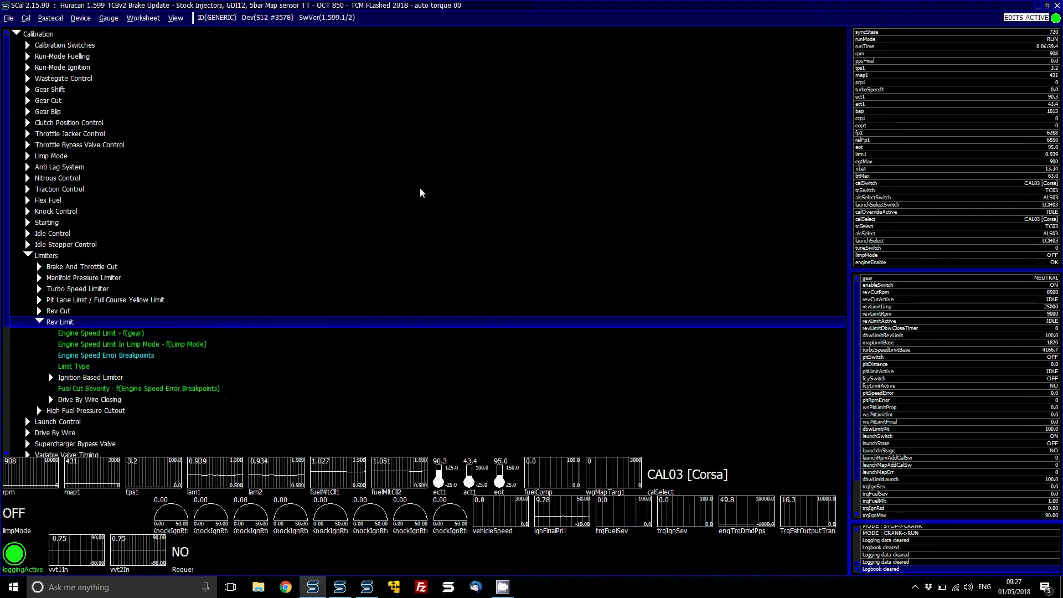
pyautogui.press('Left')
pyautogui.press('Down')
pyautogui.press('Up')
pyautogui.press('Right')
pyautogui.press('Down')
pyautogui.press('Down')
pyautogui.press('Down')
pyautogui.press('Down')
pyautogui.press('Down')
pyautogui.press('Down')
pyautogui.press('Down')
pyautogui.press('Down')
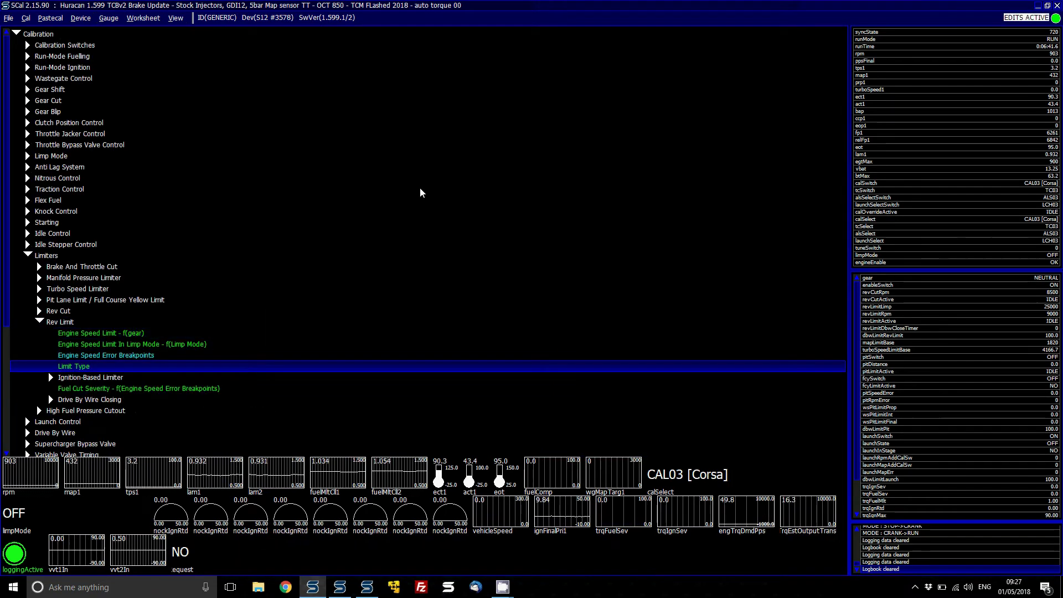
pyautogui.press('Up')
pyautogui.press('Right')
pyautogui.press('Left')
pyautogui.press('Up')
pyautogui.press('Up')
pyautogui.press('Up')
pyautogui.press('Up')
pyautogui.press('Up')
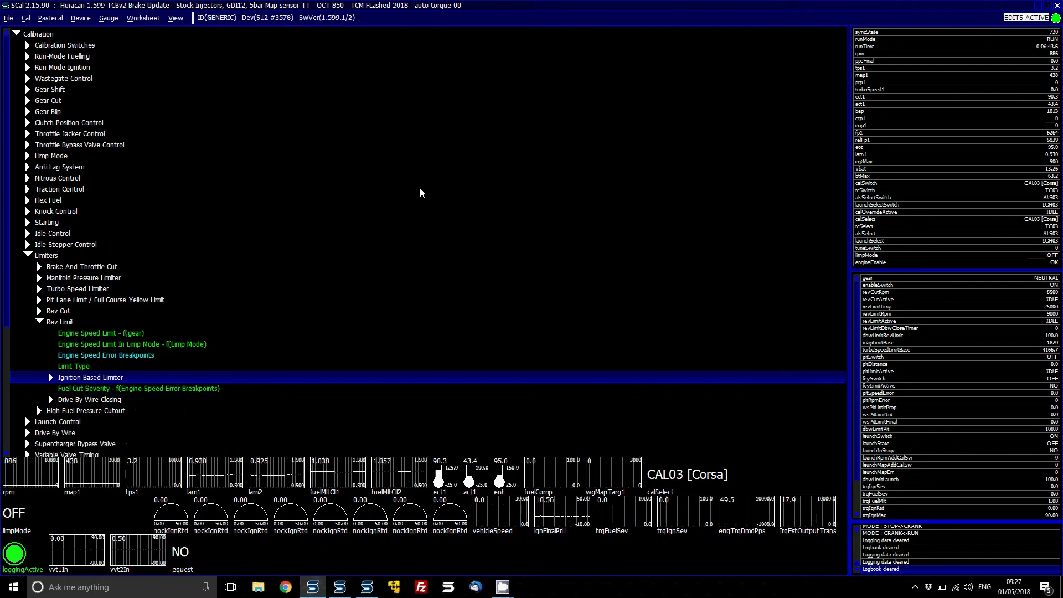
pyautogui.press('Up')
pyautogui.press('Up')
pyautogui.press('Left')
pyautogui.hotkey('alt', 'Tab')
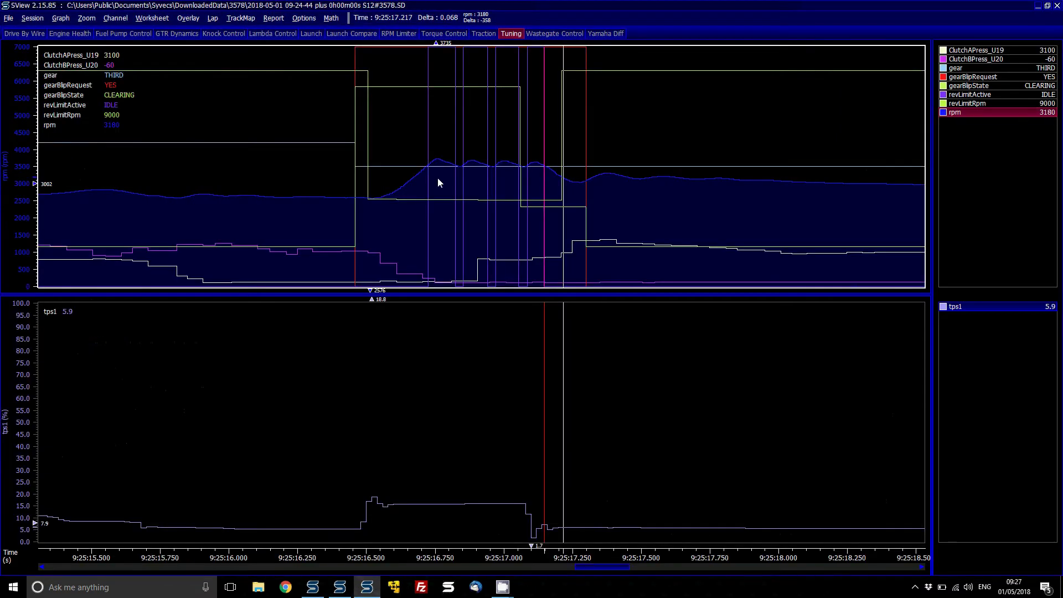
# Place the cursor at the blip peak and add ignFinalPri1 to the upper graph.
pyautogui.moveTo(441, 163)
pyautogui.click(436, 160)
pyautogui.hotkey('alt', 'c')
pyautogui.press('Return')
pyautogui.write('t')
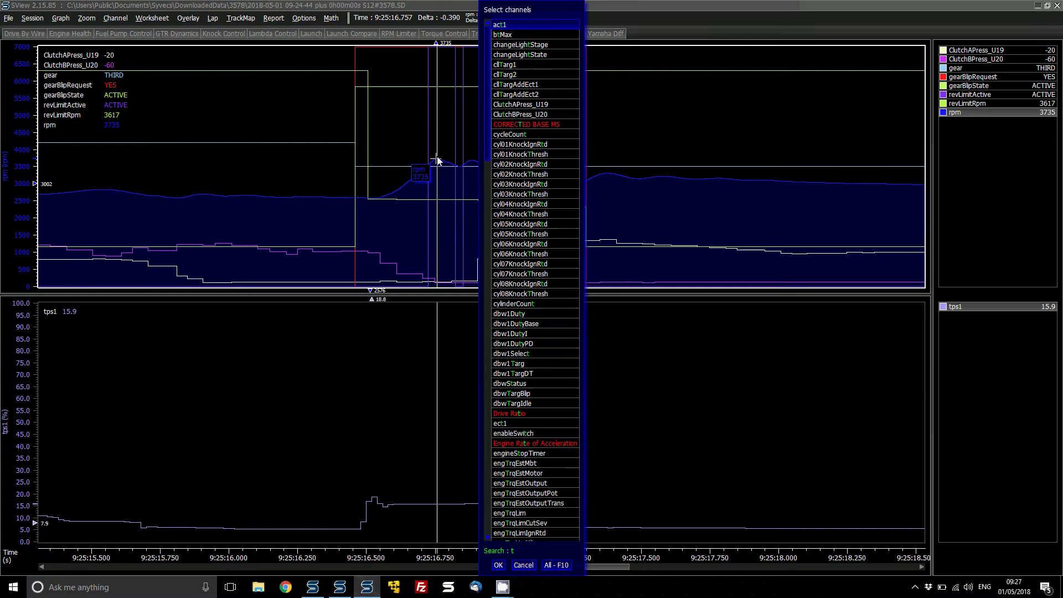
pyautogui.write('rq')
pyautogui.press('Up')
pyautogui.press('Up')
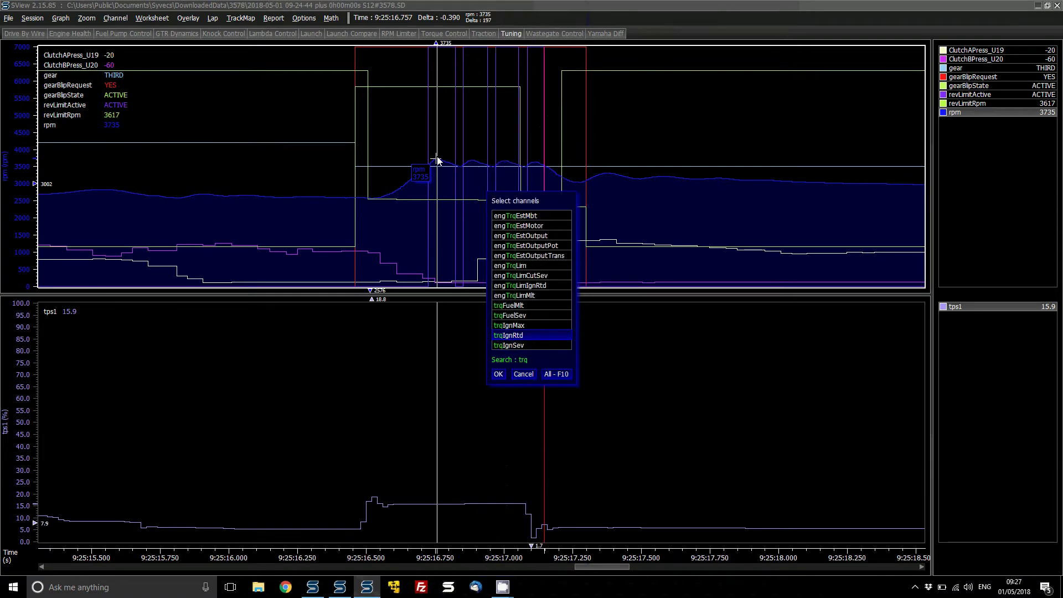
pyautogui.press('BackSpace')
pyautogui.press('BackSpace')
pyautogui.press('BackSpace')
pyautogui.write('ign')
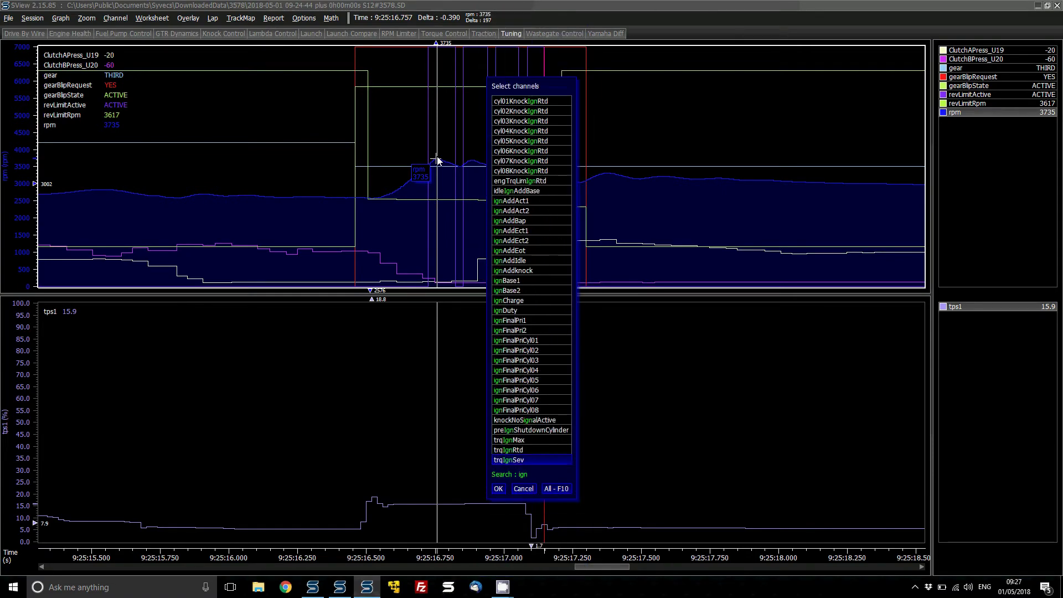
pyautogui.press('Up')
pyautogui.press('Up')
pyautogui.press('Up')
pyautogui.press('Up')
pyautogui.press('Up')
pyautogui.press('Up')
pyautogui.press('Up')
pyautogui.press('Up')
pyautogui.press('Up')
pyautogui.press('Up')
pyautogui.press('Up')
pyautogui.press('Up')
pyautogui.press('Up')
pyautogui.press('Up')
pyautogui.press('Return')
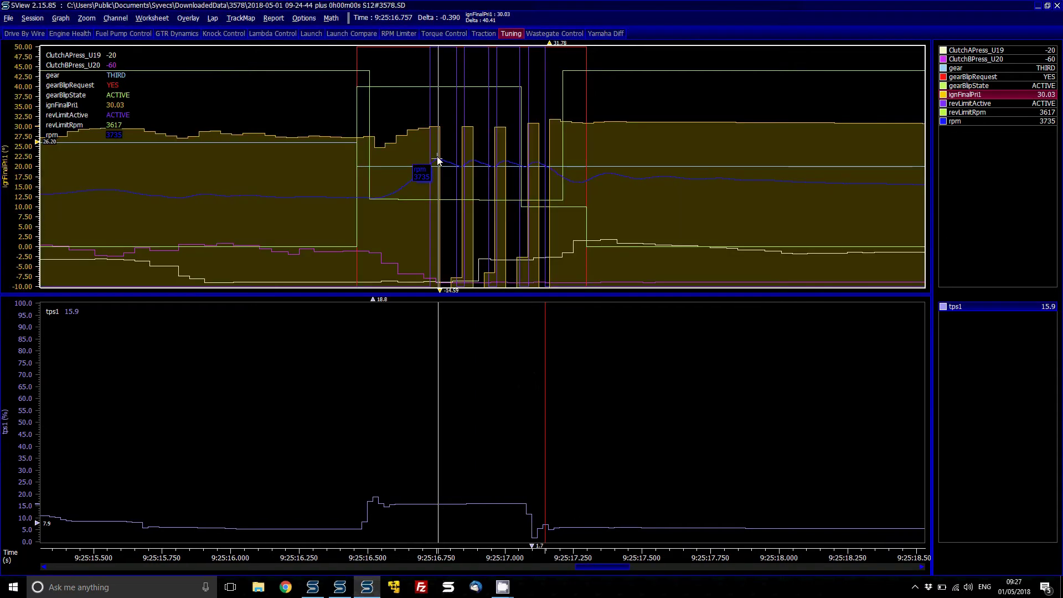
# Read the rpm, gear and ignFinalPri1 traces at 9:25:16.830 inside the blip.
pyautogui.press('Left')
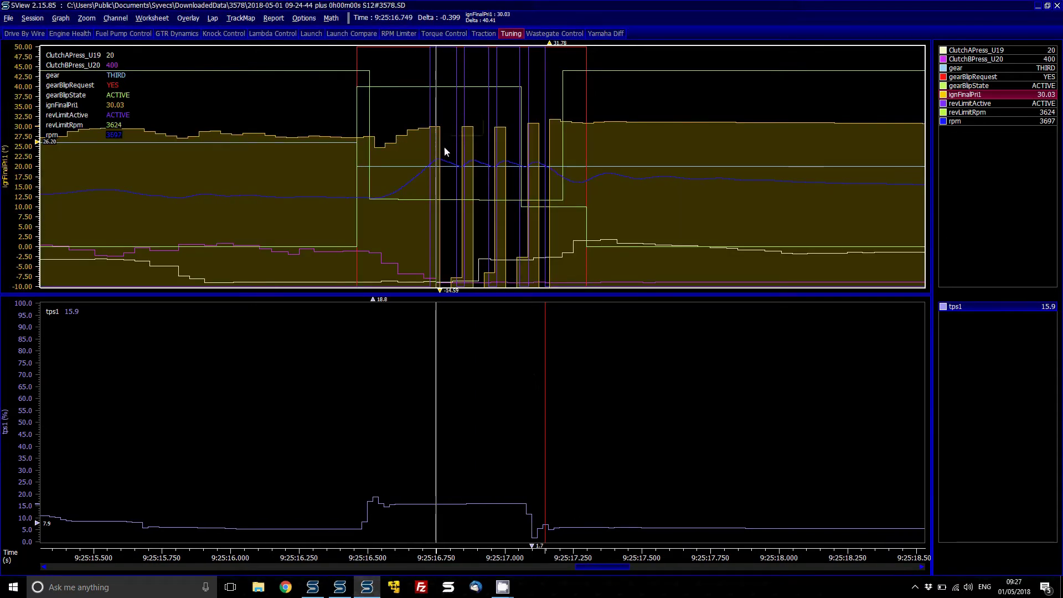
pyautogui.click(444, 148)
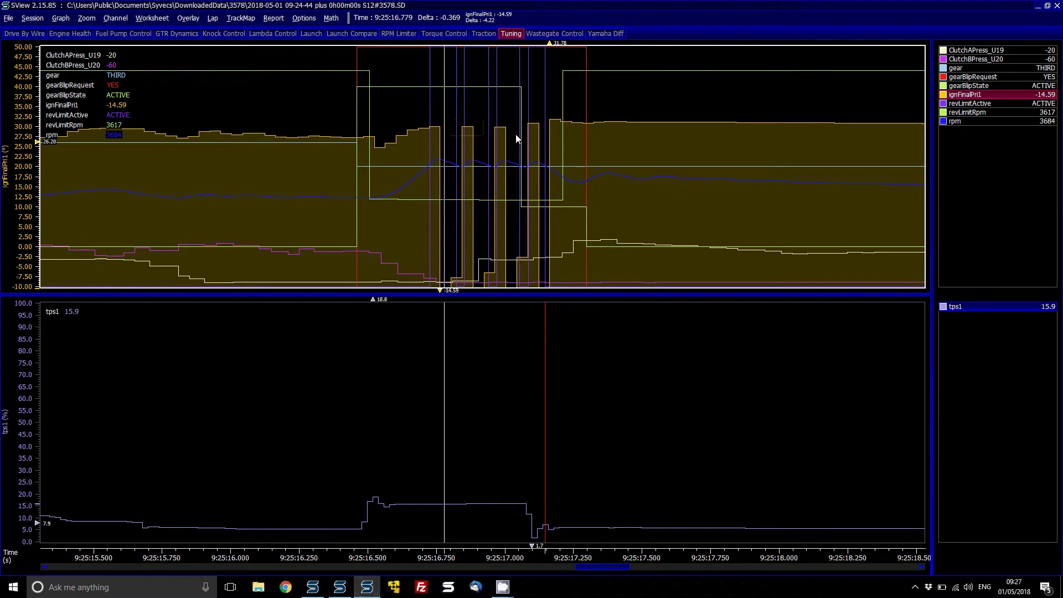
pyautogui.click(450, 165)
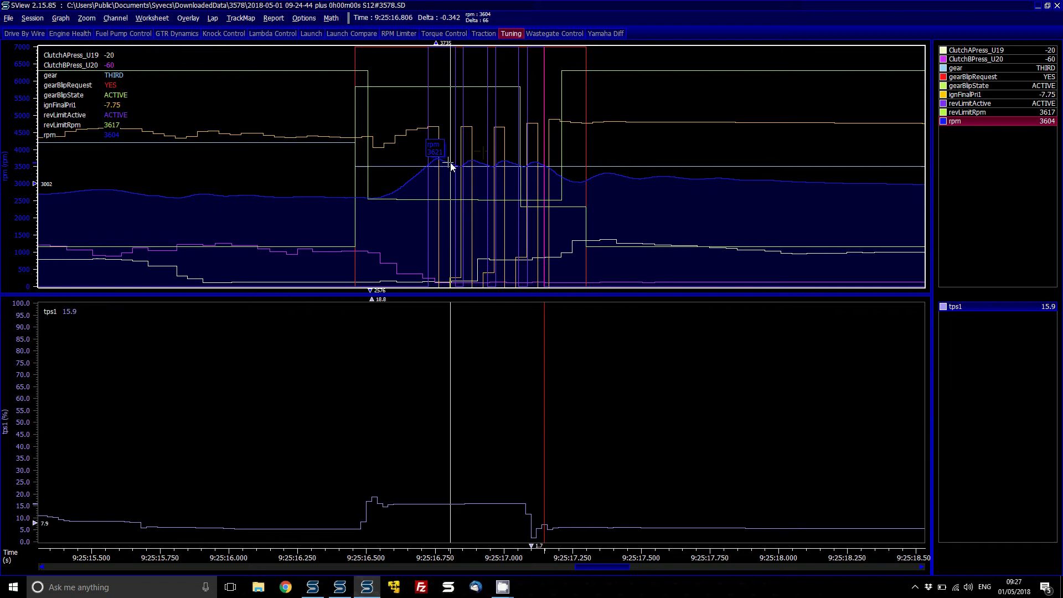
pyautogui.click(456, 172)
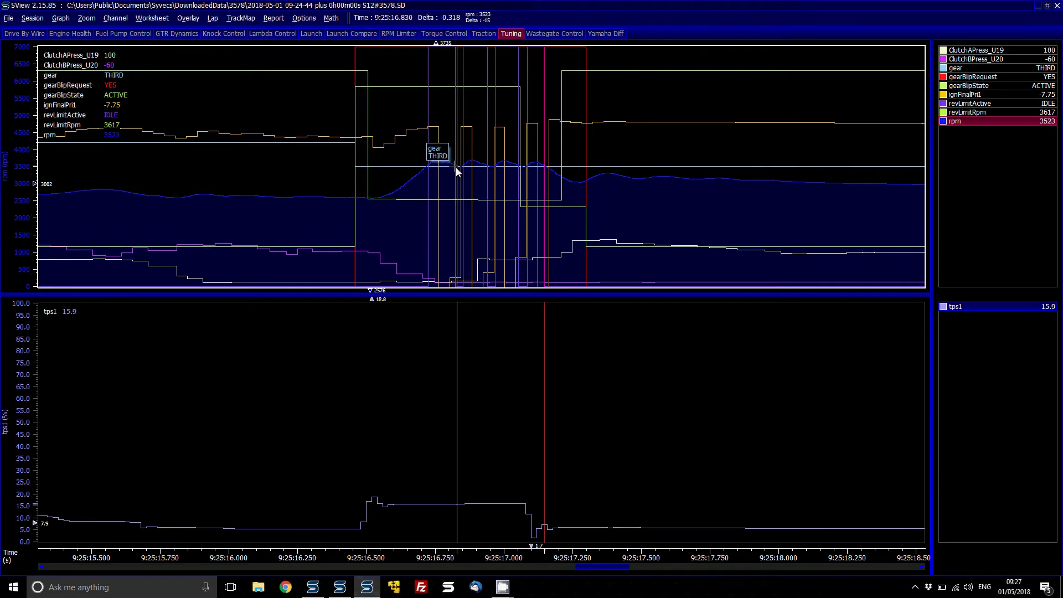
pyautogui.click(457, 169)
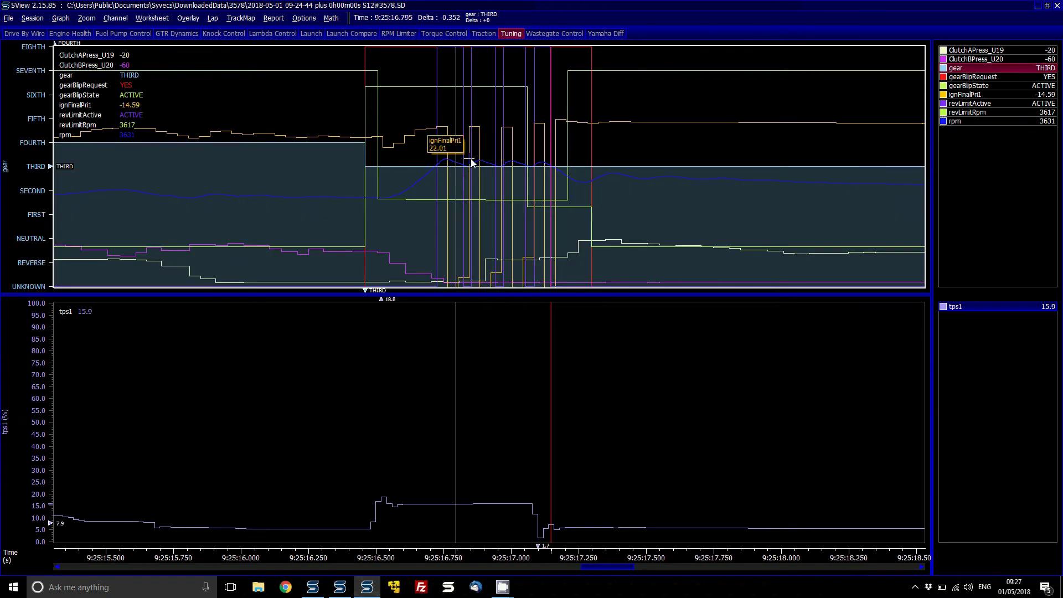
pyautogui.click(474, 130)
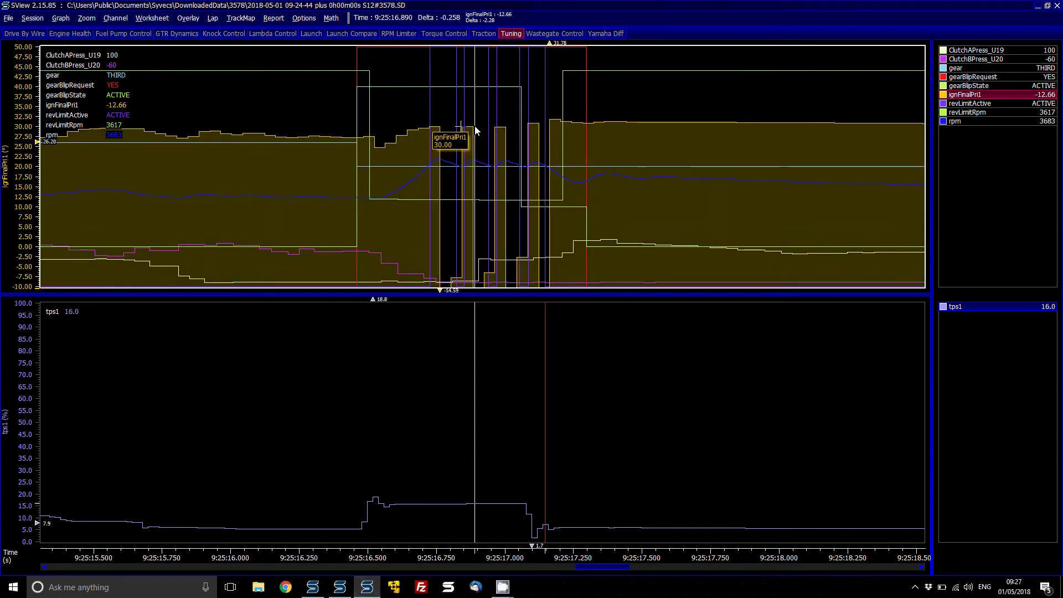
# Collapse the Limiters branch in SCal and come back to the SView log.
pyautogui.click(312, 586)
pyautogui.doubleClick(201, 258)
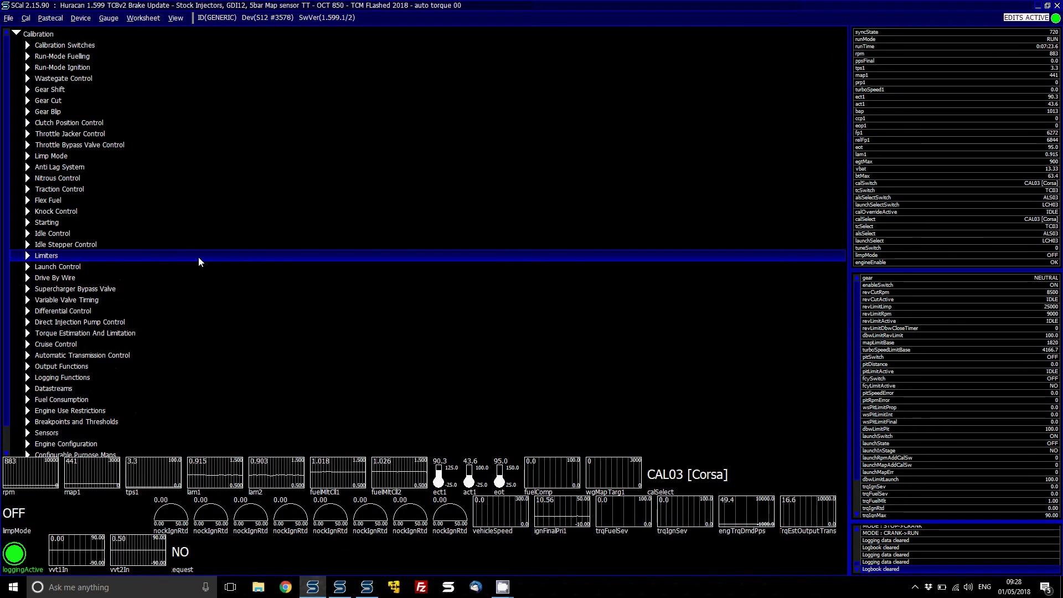
pyautogui.hotkey('alt', 'Tab')
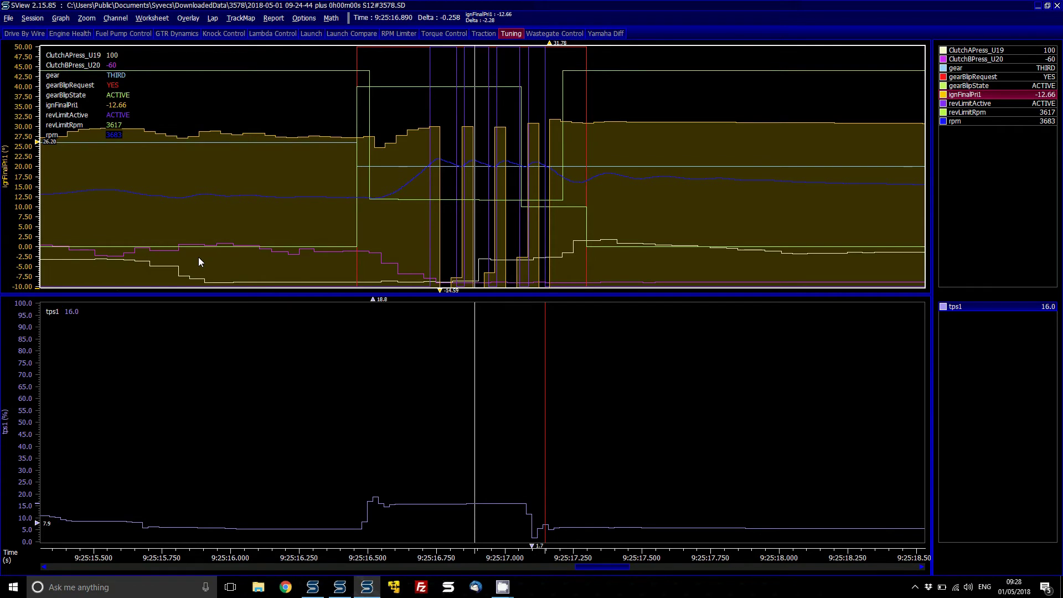
pyautogui.hotkey('alt', 'Tab')
pyautogui.hotkey('alt', 'Tab')
# Read post-blip rpm at 9:25:17.370 and 9:25:17.338, select ClutchAPress_U19, then return to SCal's tree top.
pyautogui.moveTo(590, 181)
pyautogui.click(605, 172)
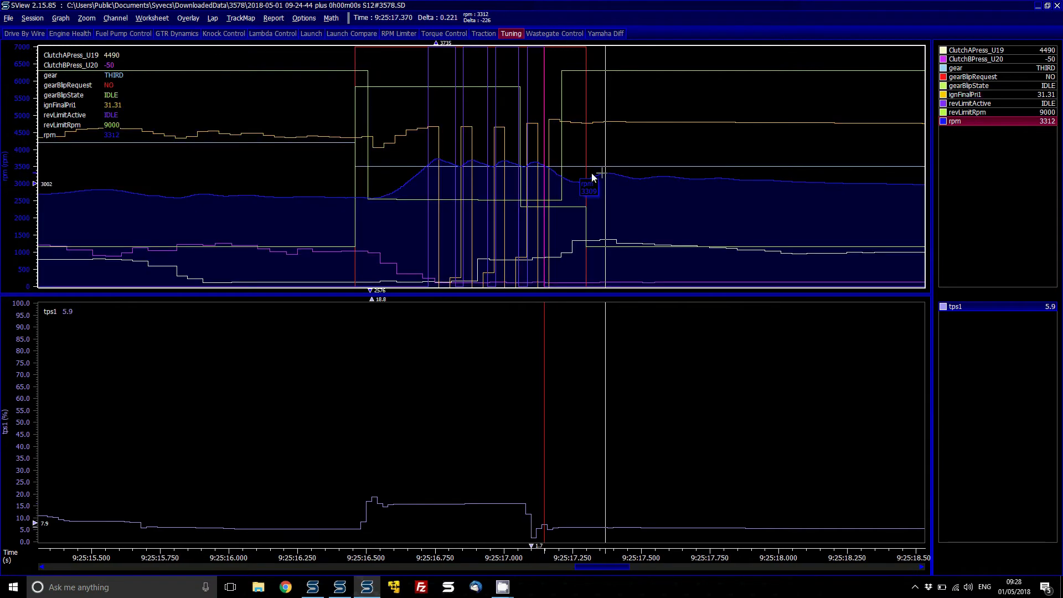
pyautogui.click(518, 175)
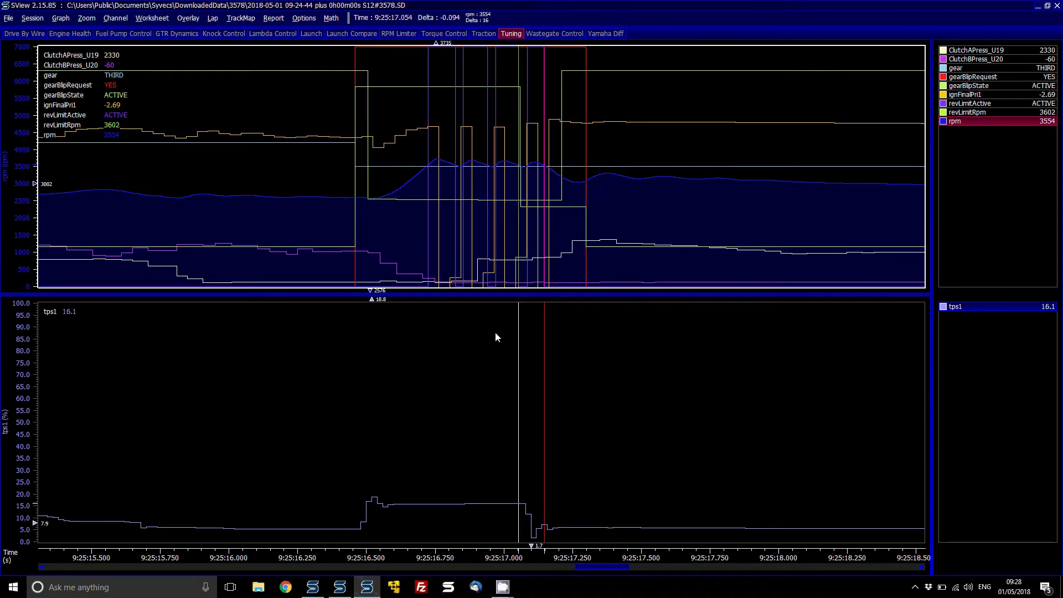
pyautogui.click(596, 176)
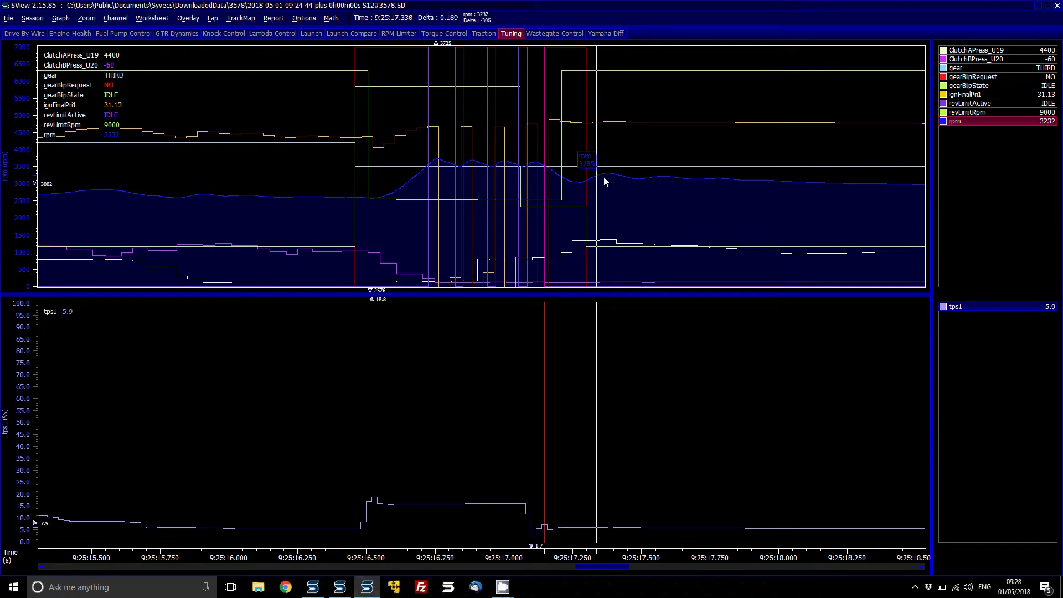
pyautogui.click(581, 245)
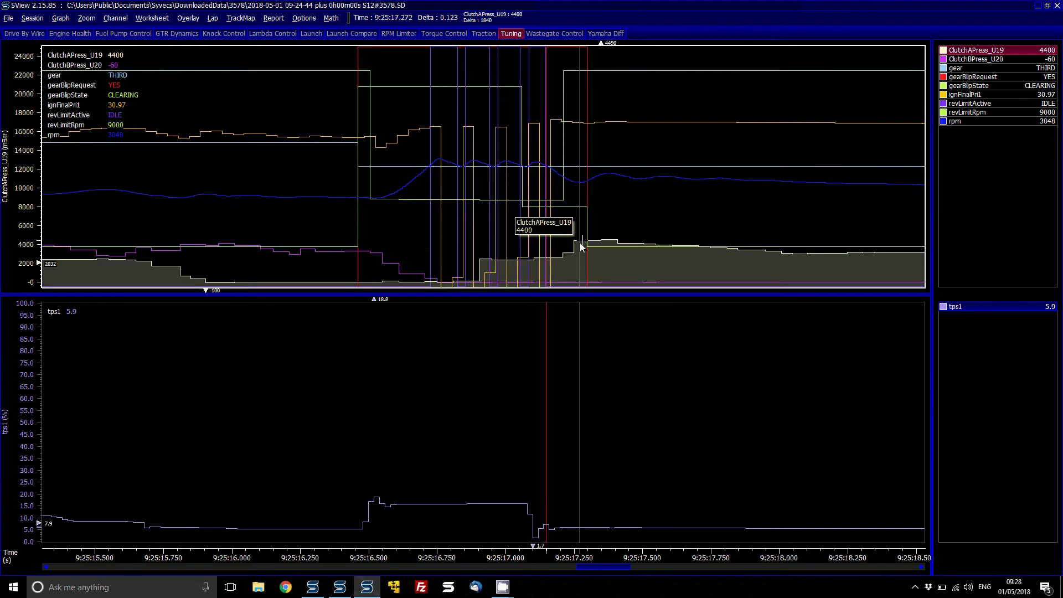
pyautogui.hotkey('alt', 'Tab')
pyautogui.press('Home')
# Open the Gear Blip Blip Time table, select all cells and enter 350 ms.
pyautogui.press('Down')
pyautogui.press('Down')
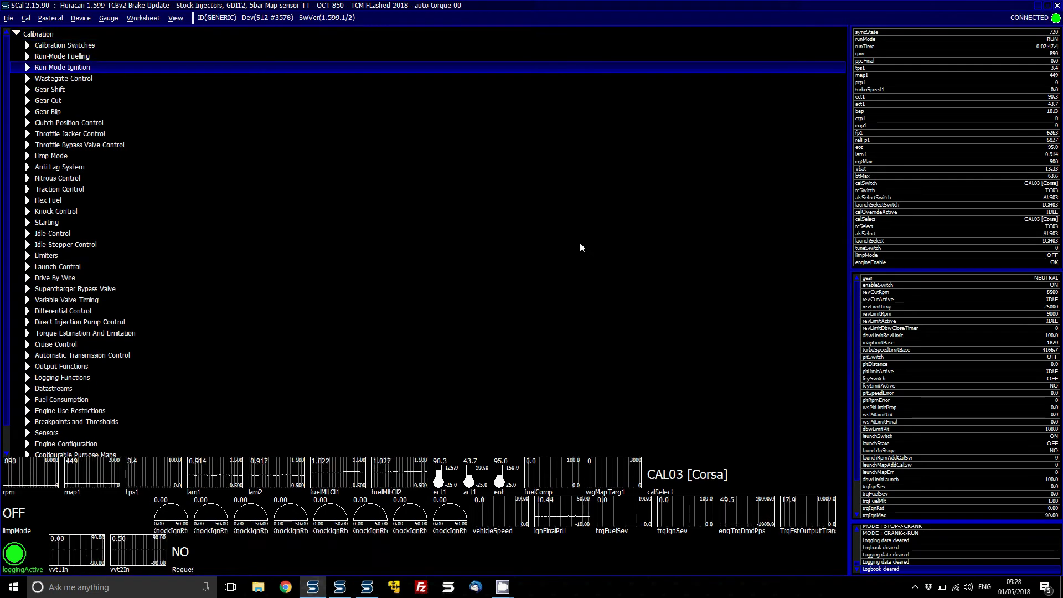
pyautogui.press('Down')
pyautogui.press('Down')
pyautogui.press('Down')
pyautogui.press('Down')
pyautogui.press('Right')
pyautogui.press('Down')
pyautogui.press('Down')
pyautogui.press('Return')
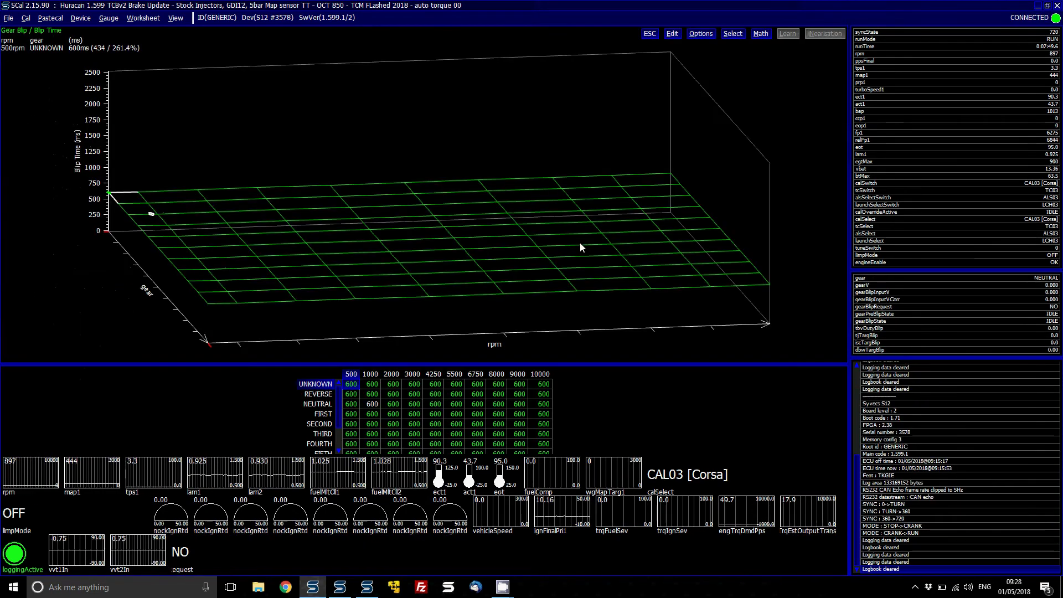
pyautogui.press('s')
pyautogui.press('a')
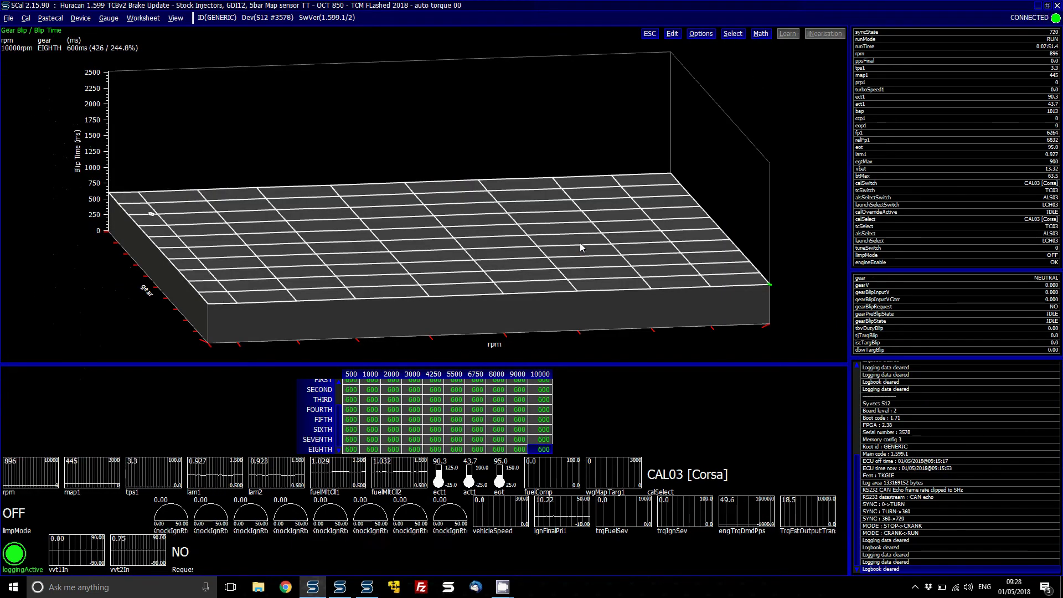
pyautogui.press('=')
pyautogui.press('Return')
pyautogui.hotkey('alt', 'Tab')
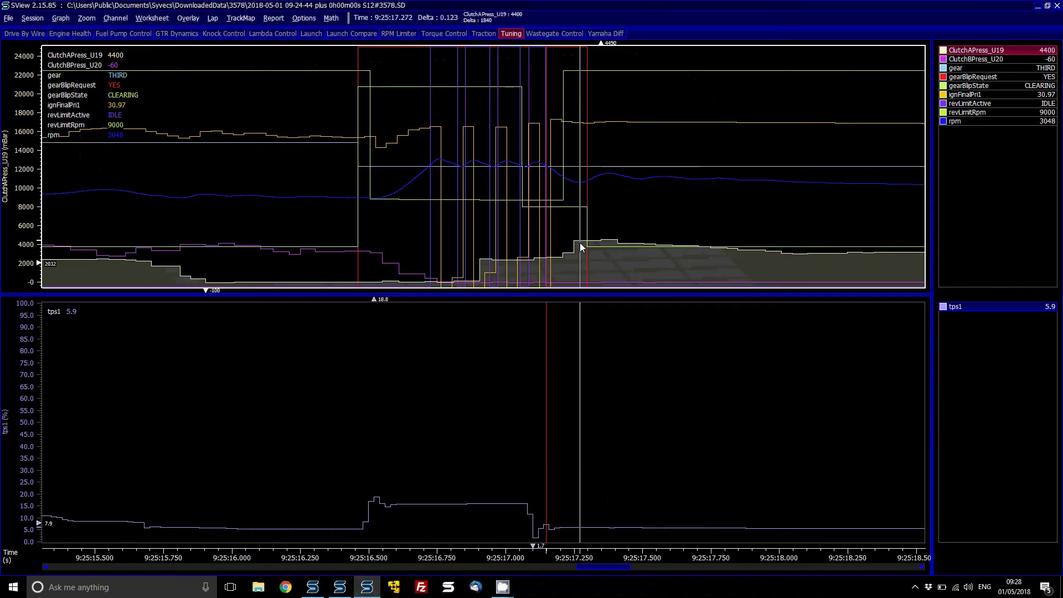
pyautogui.hotkey('alt', 'Tab')
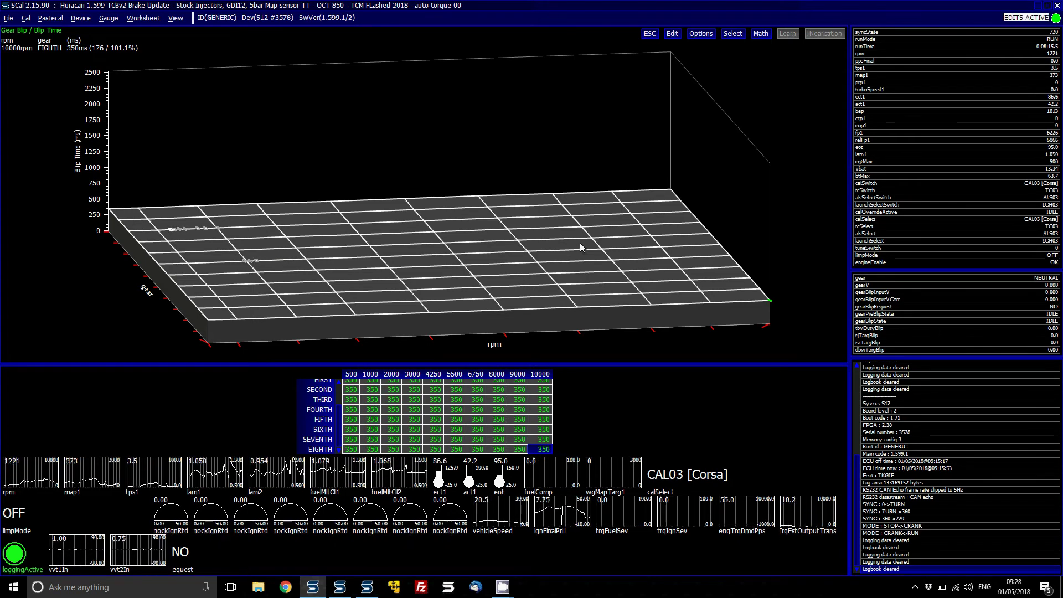
# Read the ECU in SData and start a download commented 'blip1 350ms'.
pyautogui.click(332, 588)
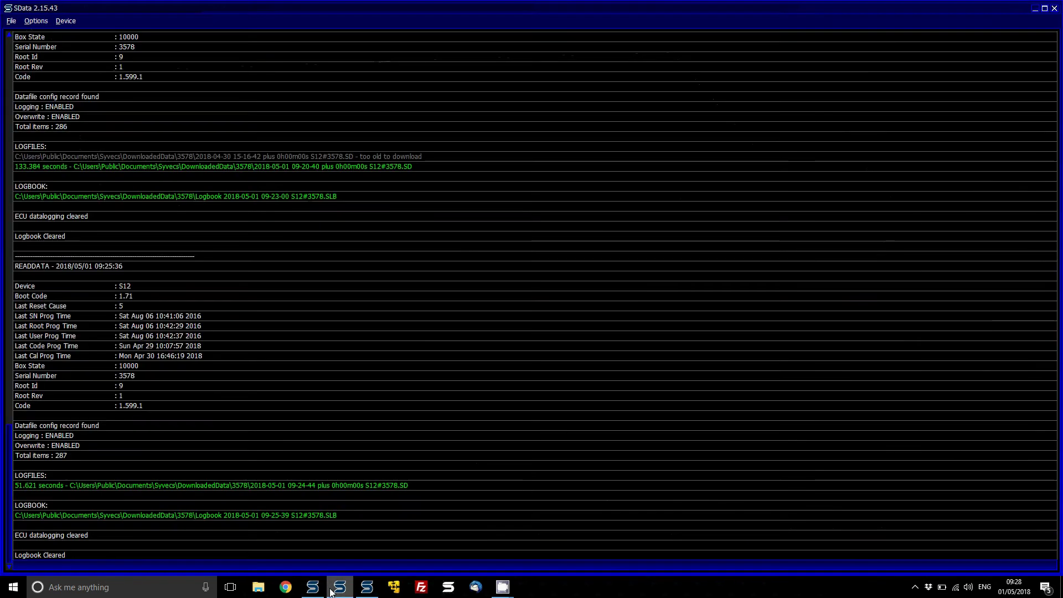
pyautogui.hotkey('alt', 'd')
pyautogui.press('a')
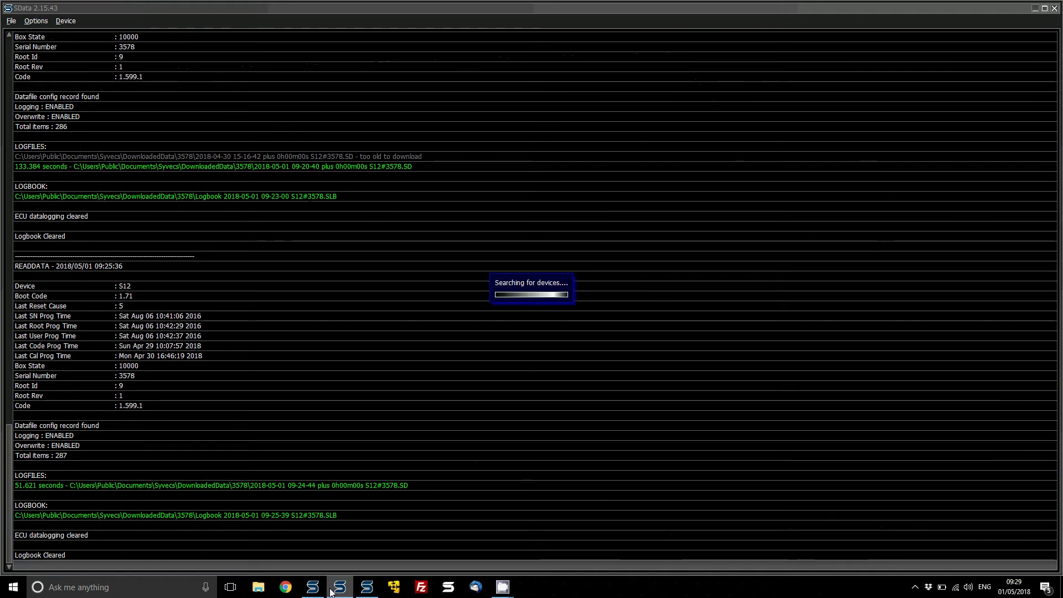
pyautogui.press('Return')
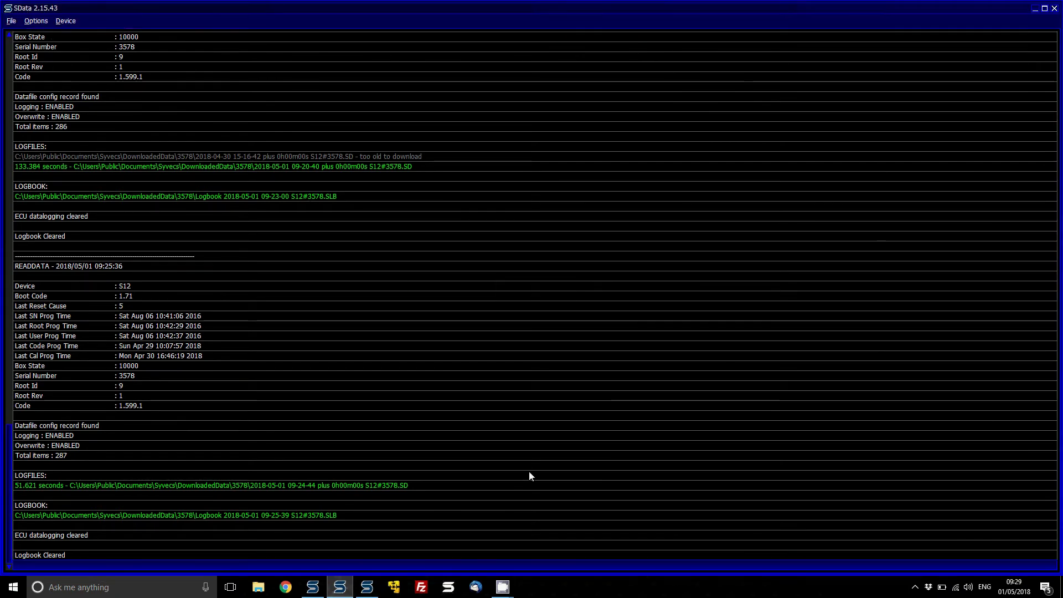
pyautogui.press('BackSpace')
pyautogui.press('BackSpace')
pyautogui.press('BackSpace')
pyautogui.press('BackSpace')
pyautogui.press('BackSpace')
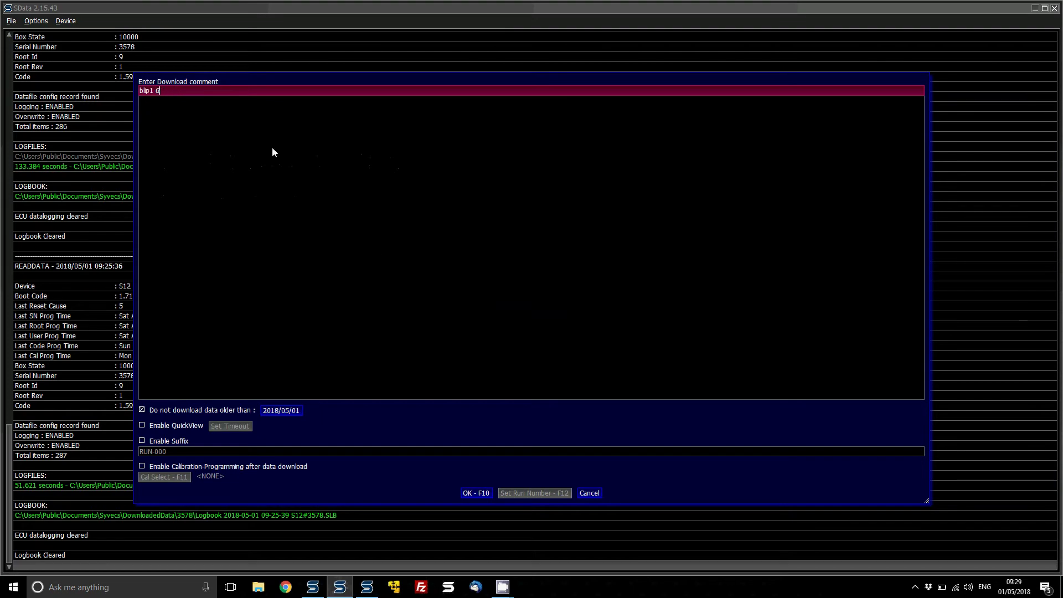
pyautogui.write('350ms')
pyautogui.click(476, 493)
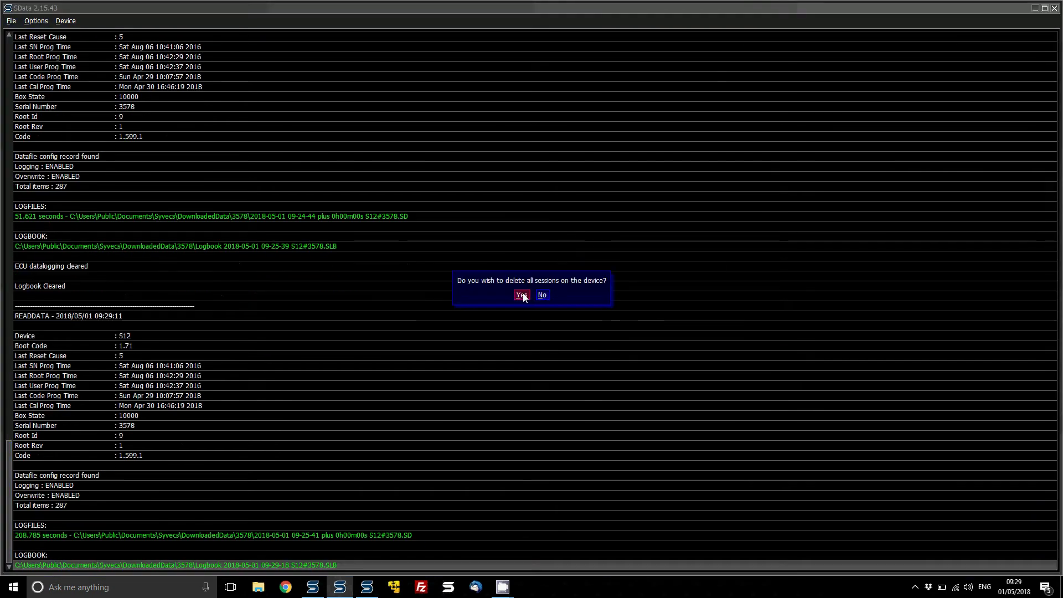
# Confirm deleting the device sessions and close the logbook comment without text.
pyautogui.click(522, 294)
pyautogui.click(522, 295)
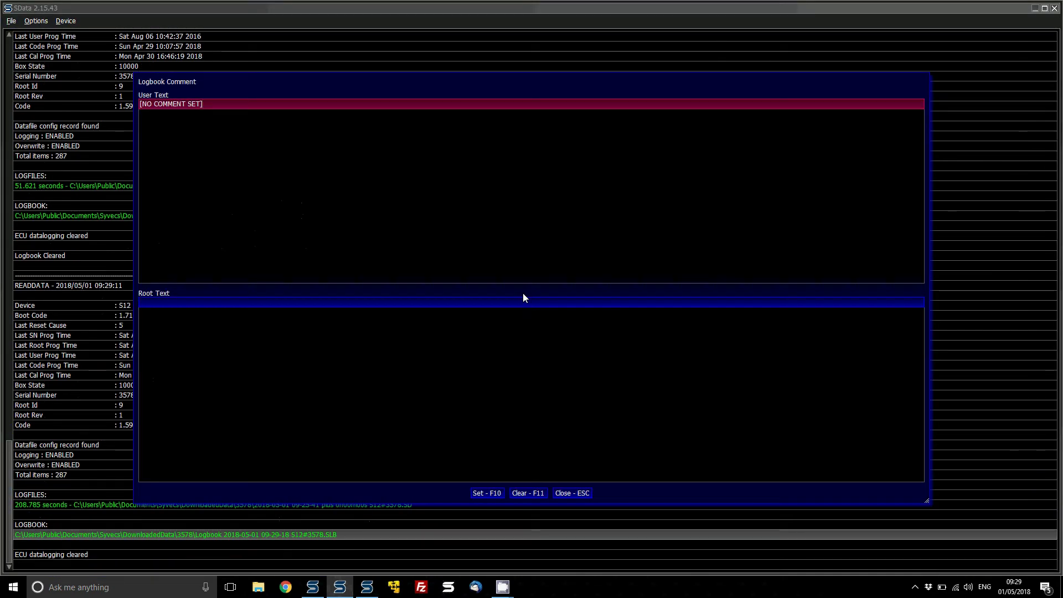
pyautogui.click(524, 298)
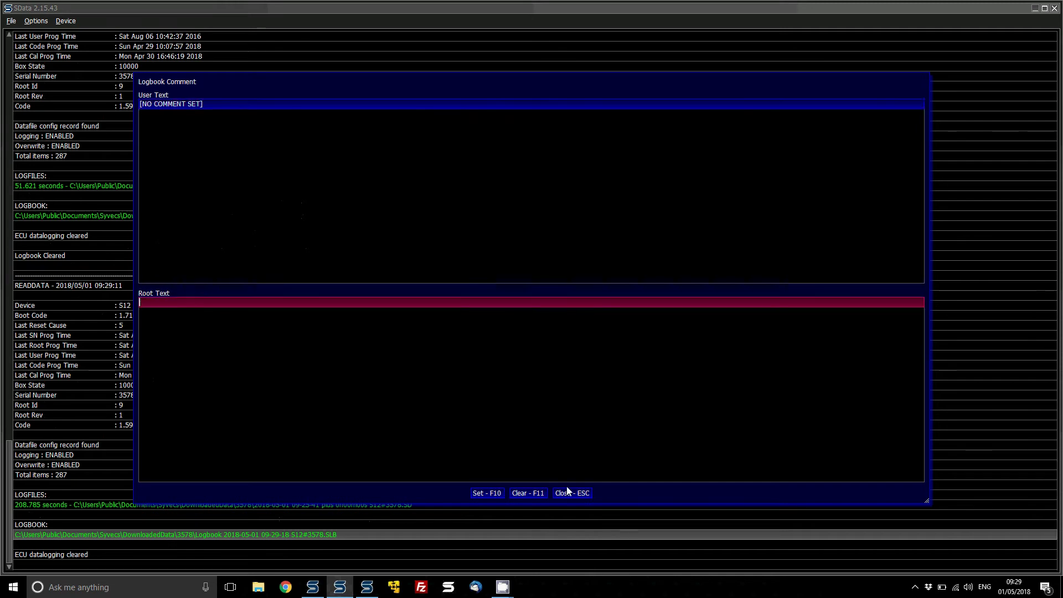
pyautogui.click(566, 491)
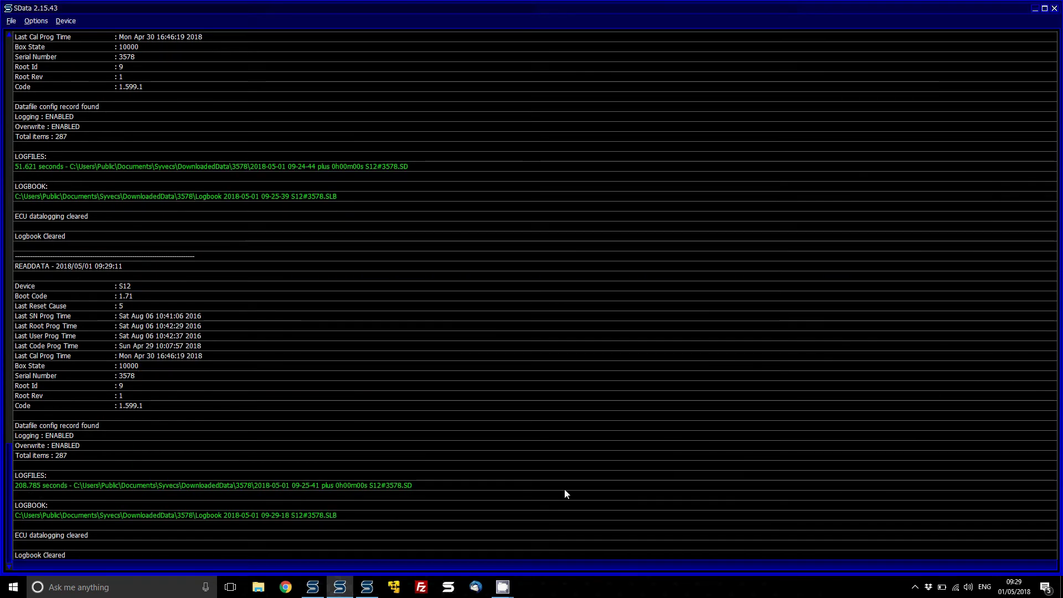
# Open the newly downloaded 09-25-41 log in SView.
pyautogui.click(355, 495)
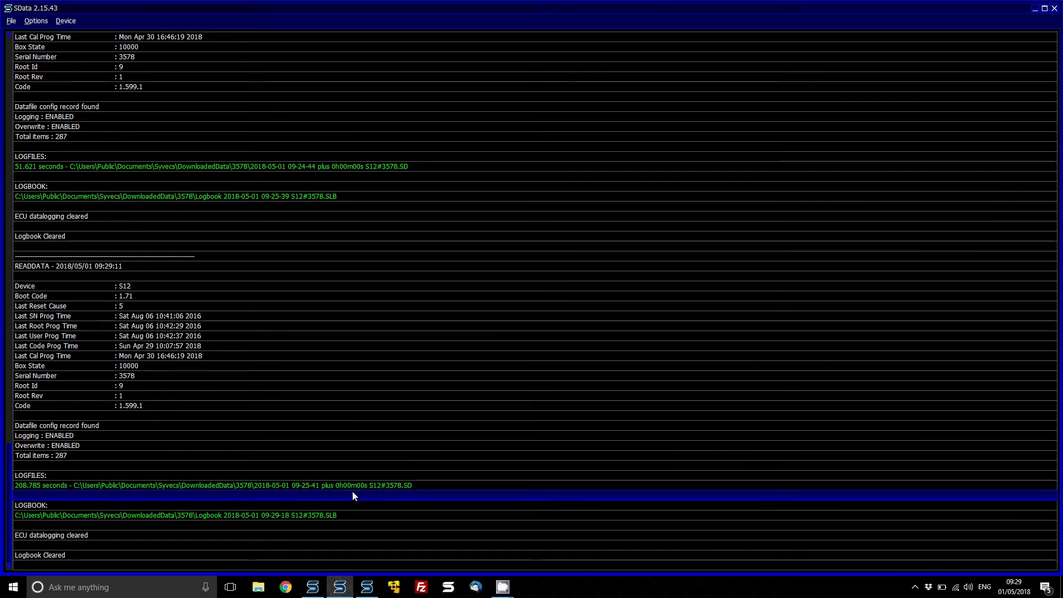
pyautogui.hotkey('alt', 'f')
pyautogui.press('Escape')
pyautogui.hotkey('alt', 'Tab')
pyautogui.press('Return')
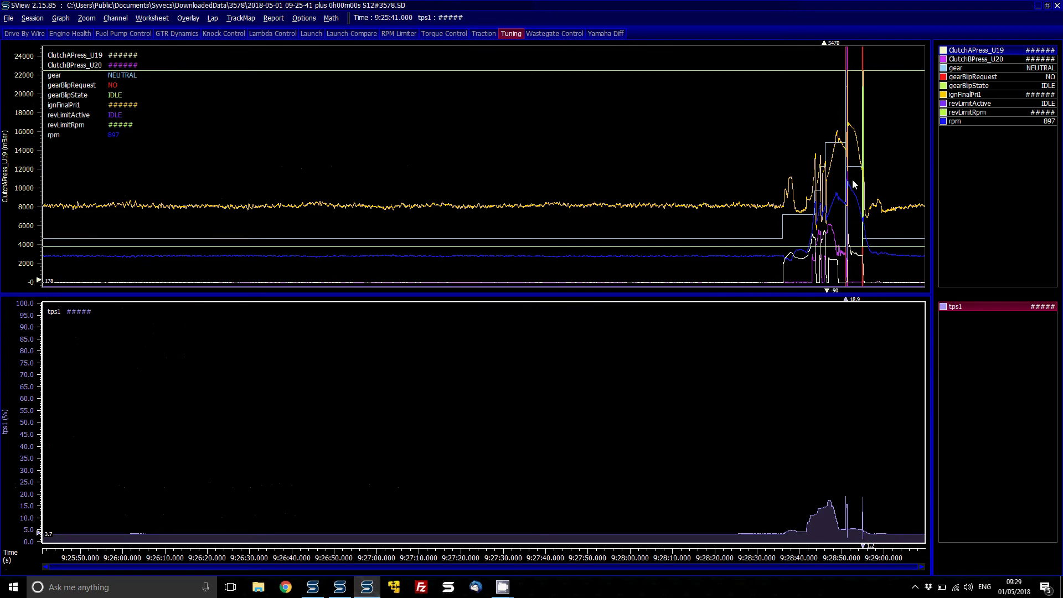
# Zoom both graphs in on the new downshift blip and place the time marker inside it.
pyautogui.scroll(4, 852, 184)
pyautogui.scroll(1, 853, 184)
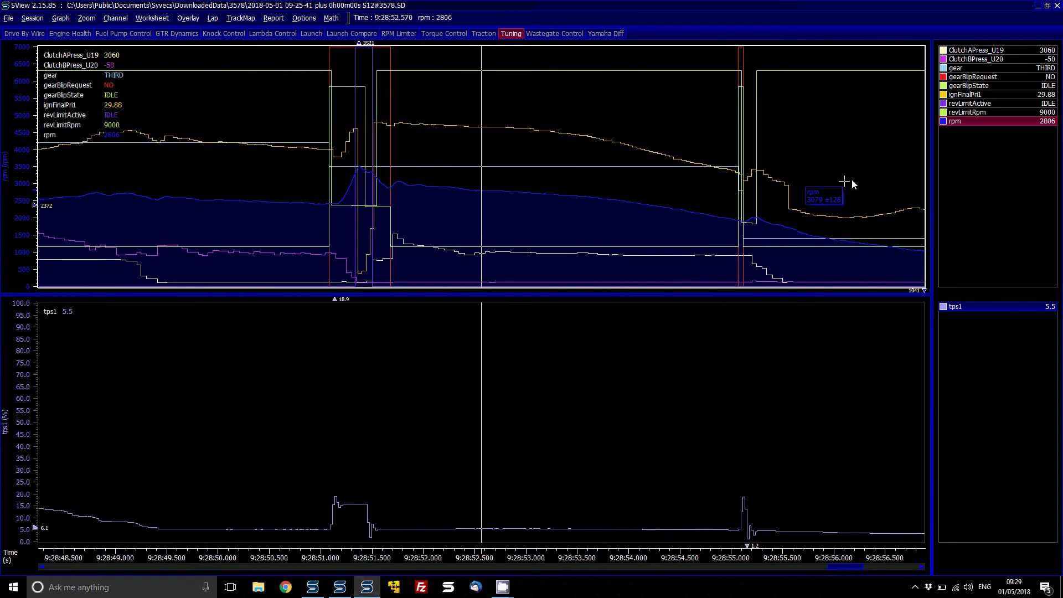
pyautogui.click(357, 189)
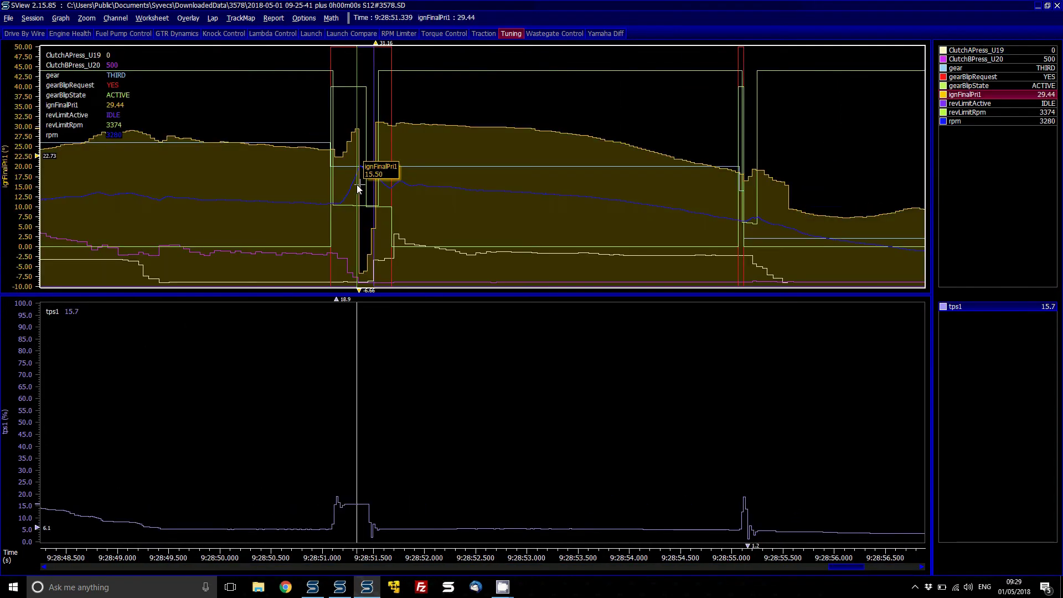
pyautogui.scroll(1, 357, 189)
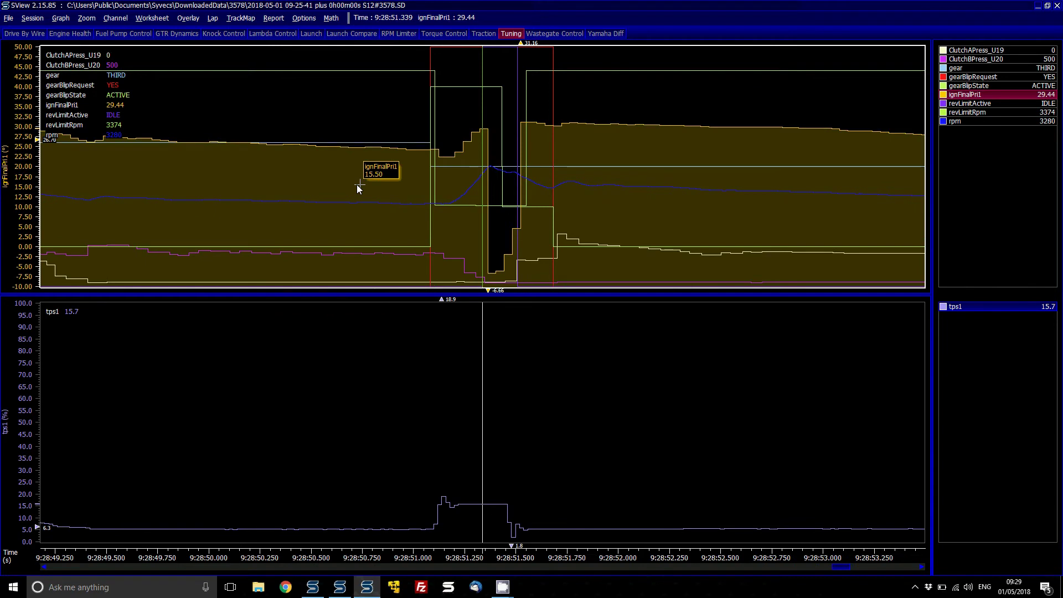
pyautogui.click(501, 184)
# Switch the upper graph axis through gearBlipState, revLimitRpm, gear and revLimitActive.
pyautogui.click(956, 87)
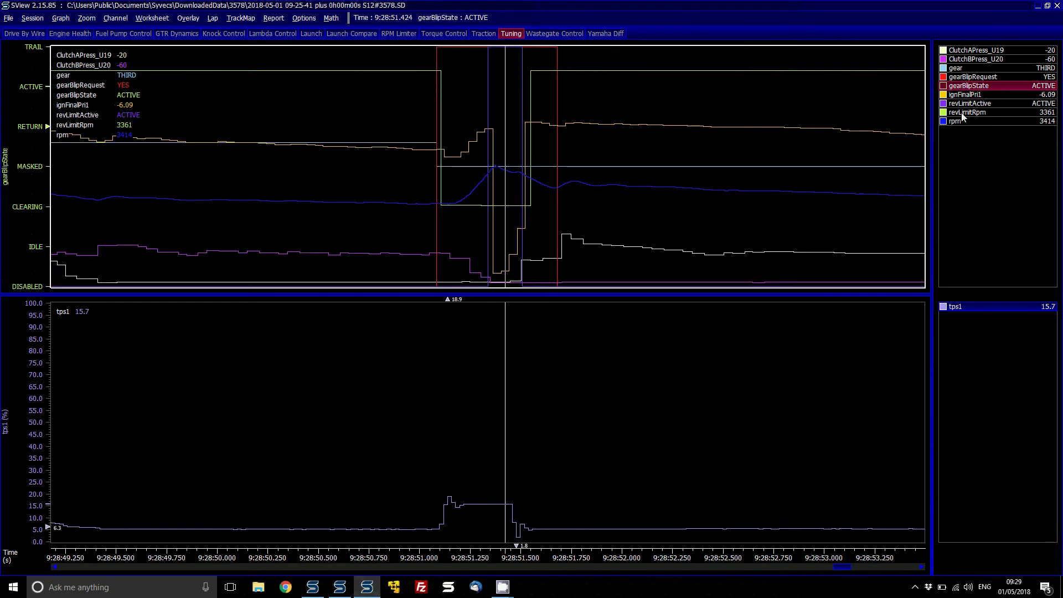
pyautogui.click(962, 113)
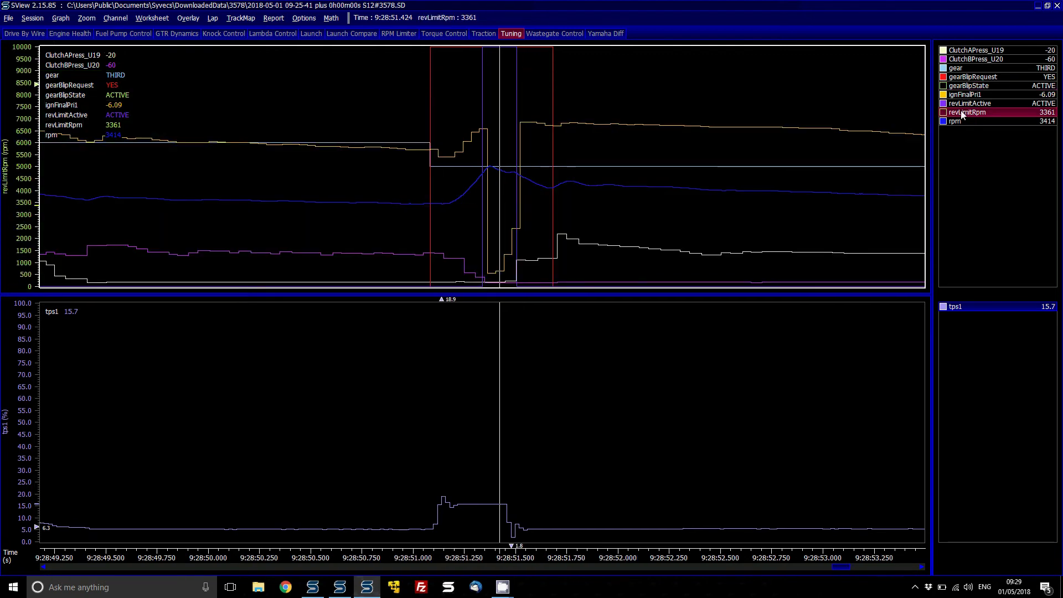
pyautogui.click(487, 167)
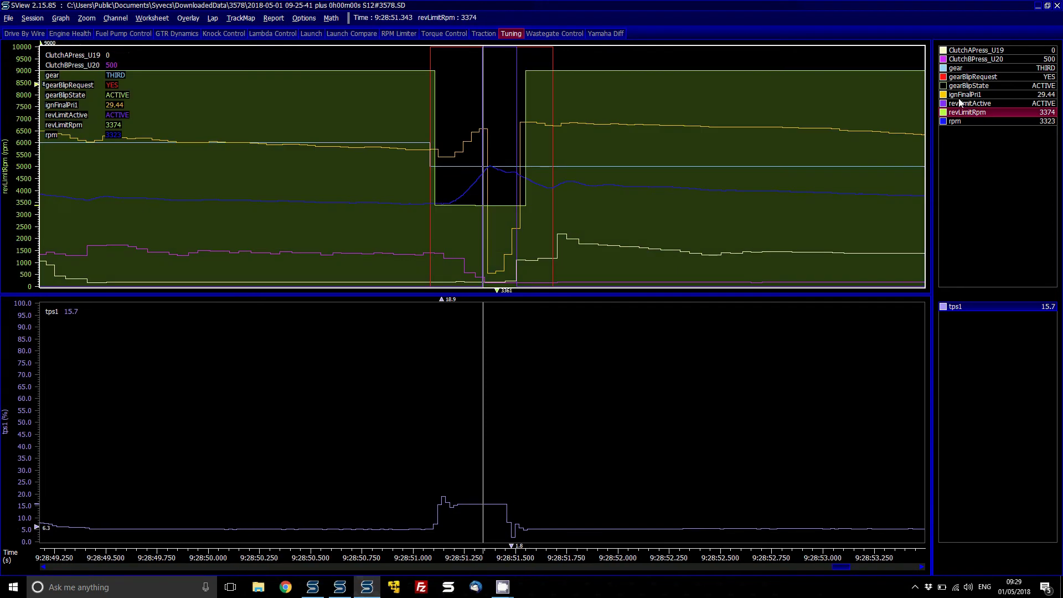
pyautogui.click(968, 104)
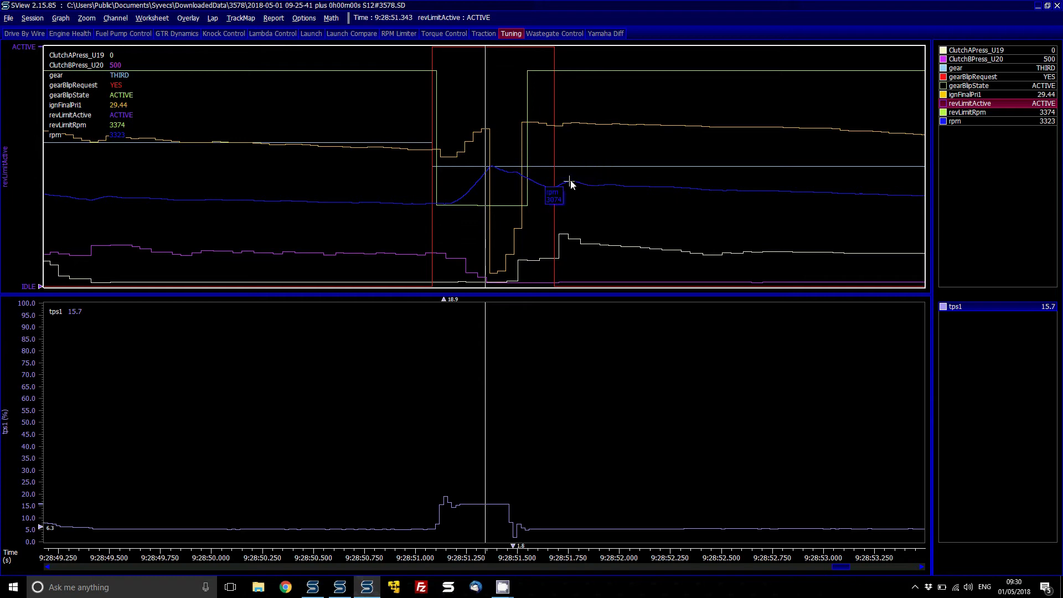
# Place the time marker just after the blip at 9:28:51 and make rpm the active upper-graph channel.
pyautogui.click(554, 173)
pyautogui.click(552, 175)
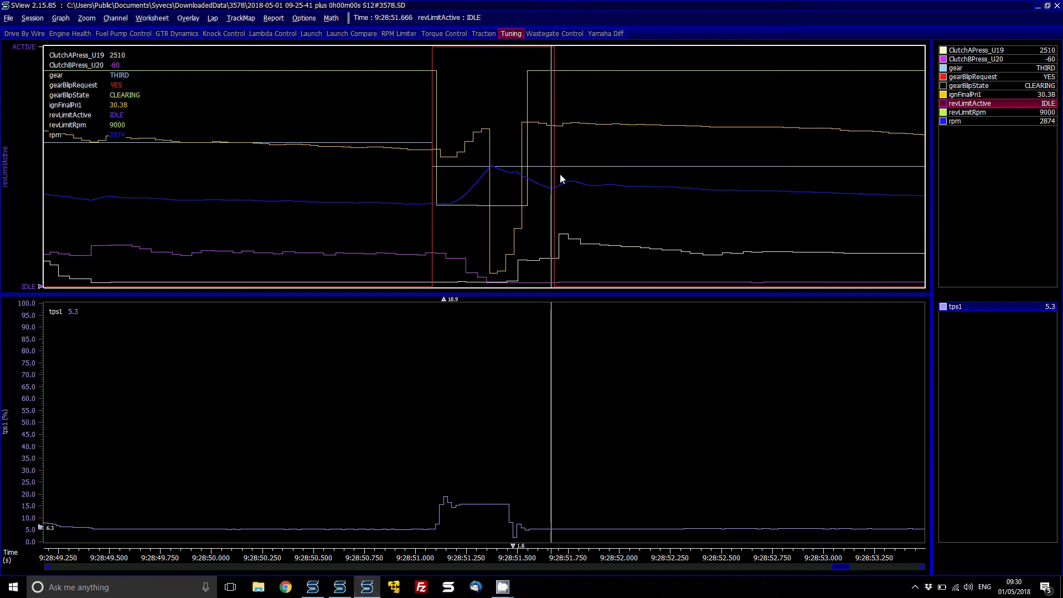
pyautogui.click(560, 174)
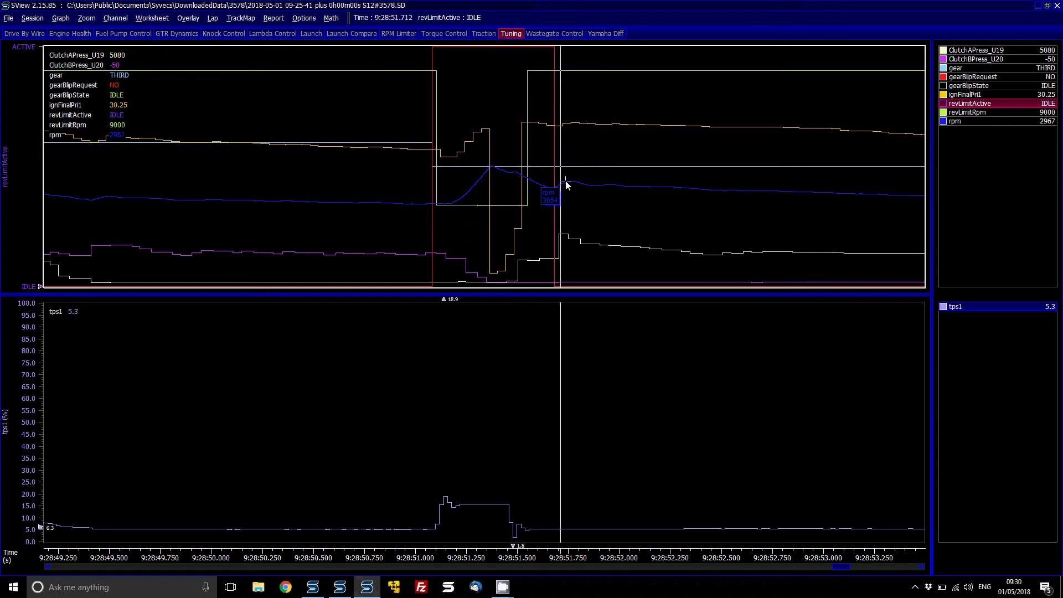
pyautogui.click(566, 185)
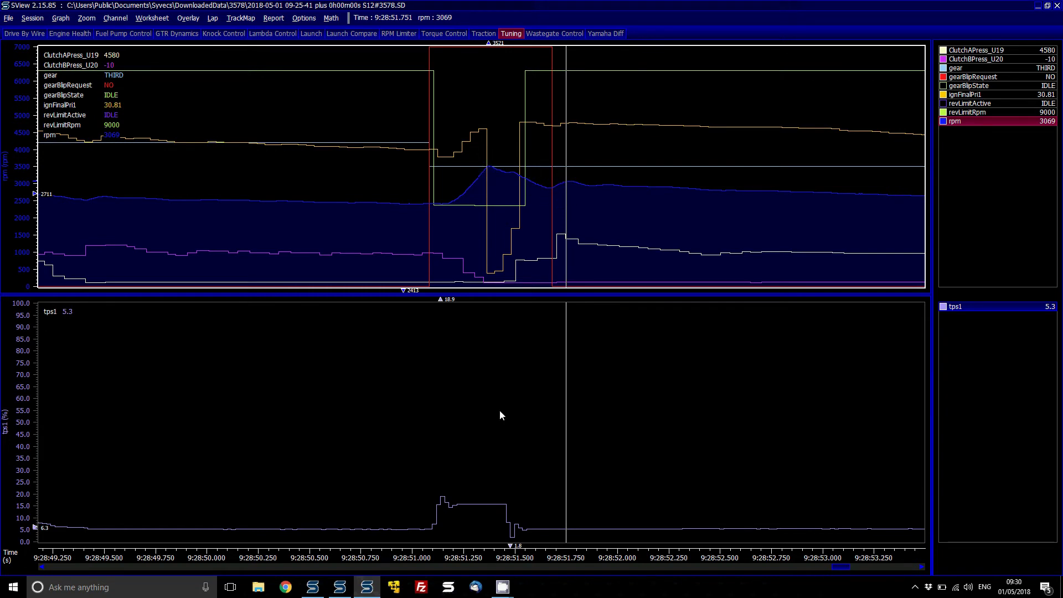
# Put the time marker on the tps1 throttle drop.
pyautogui.moveTo(483, 505)
pyautogui.moveTo(497, 166)
pyautogui.moveTo(500, 210)
pyautogui.click(505, 514)
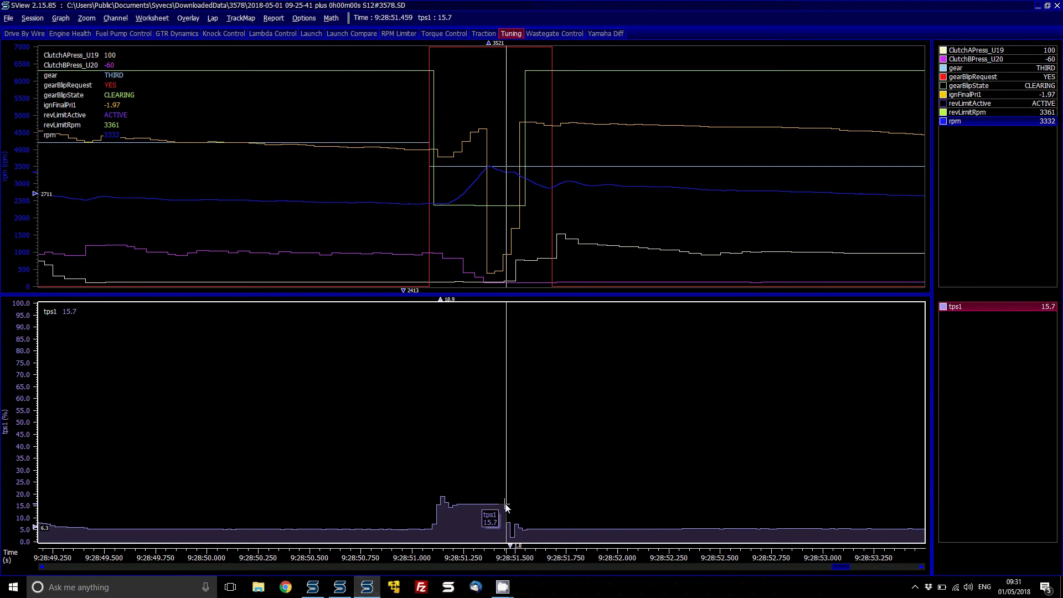
# Set a reference marker at the tps1 throttle drop and measure 0.226 s to the rpm dip.
pyautogui.click(506, 507)
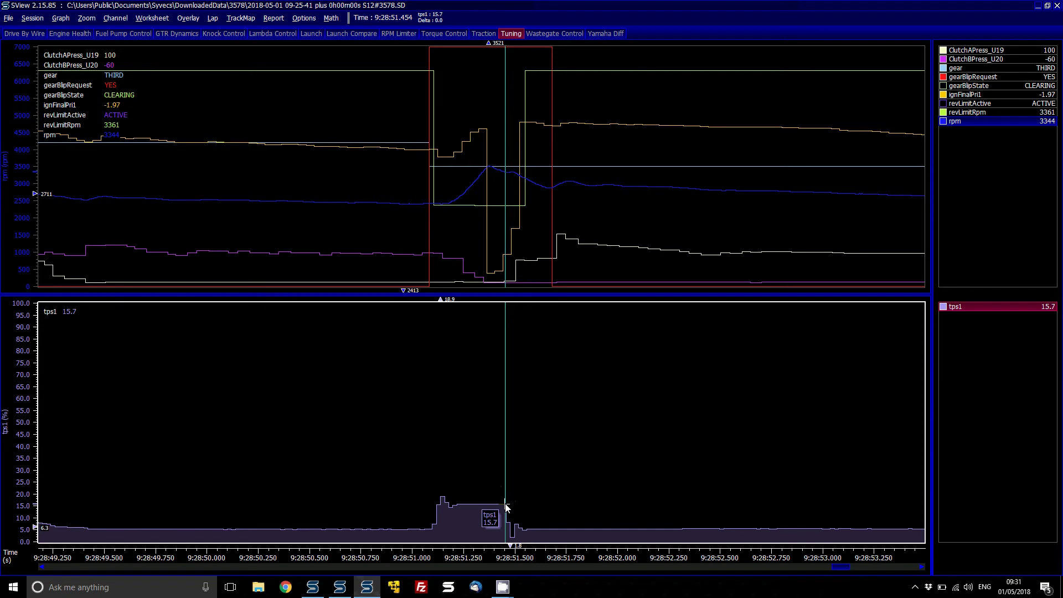
pyautogui.click(550, 190)
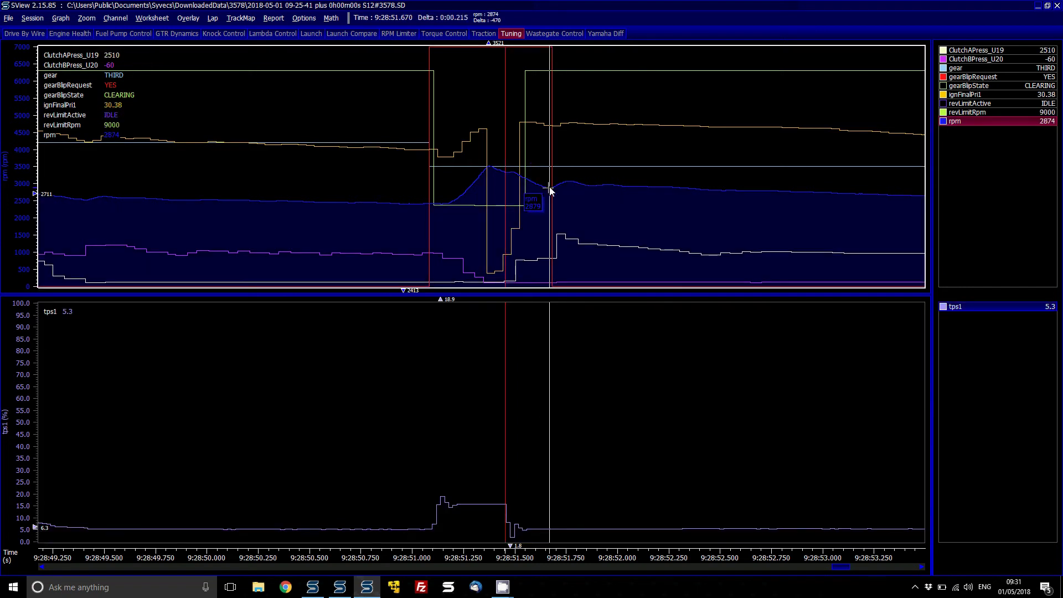
pyautogui.click(553, 191)
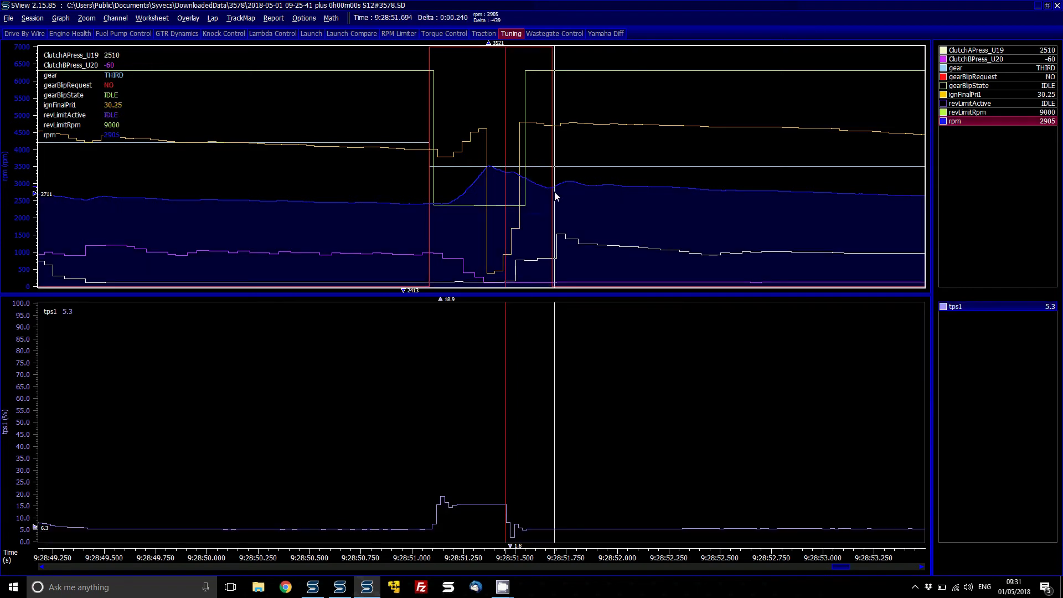
pyautogui.click(441, 506)
pyautogui.click(506, 505)
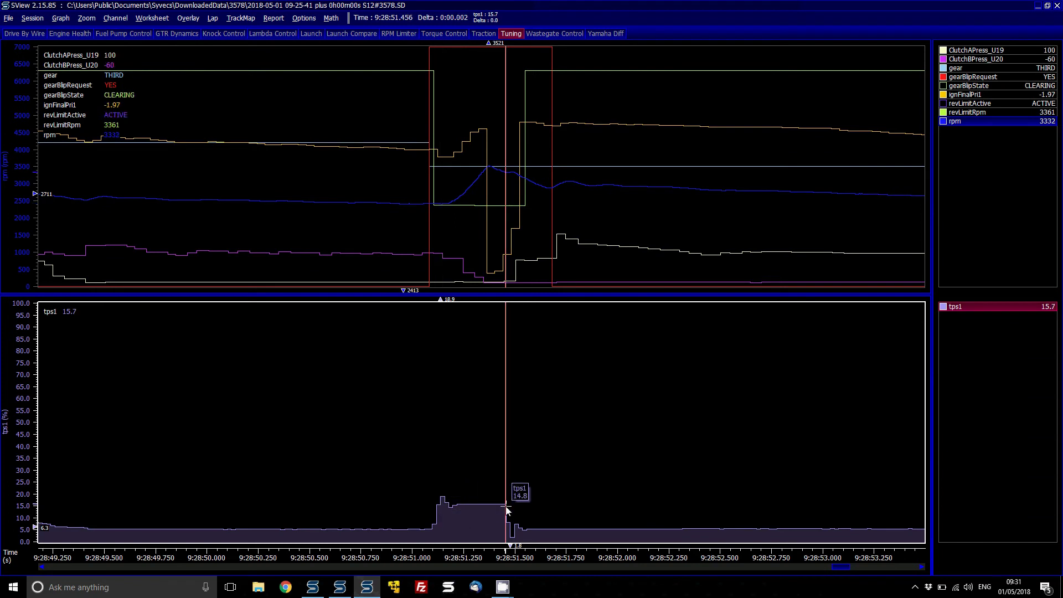
pyautogui.click(506, 506)
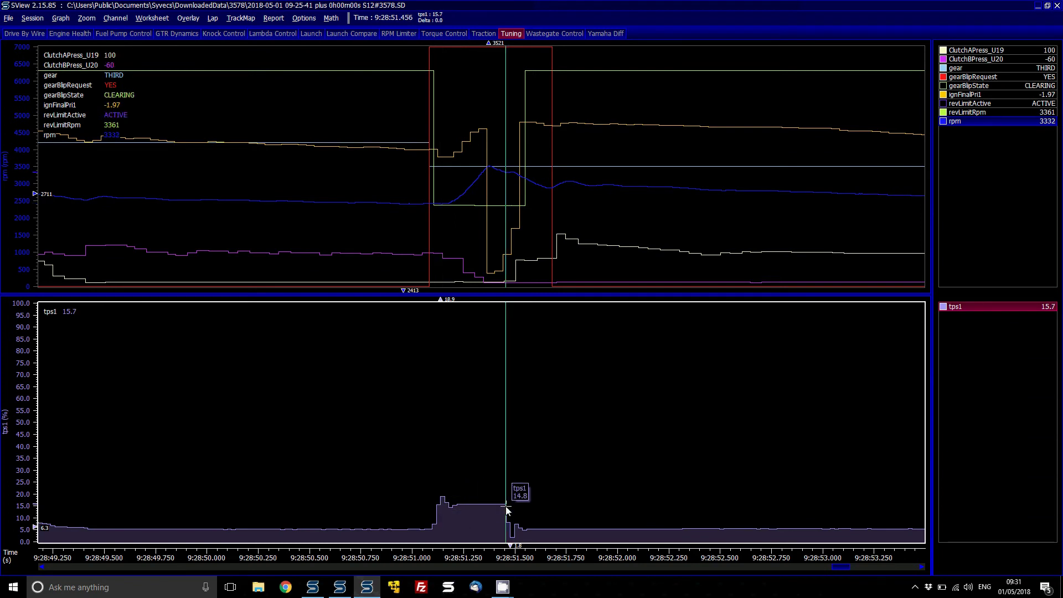
pyautogui.click(553, 195)
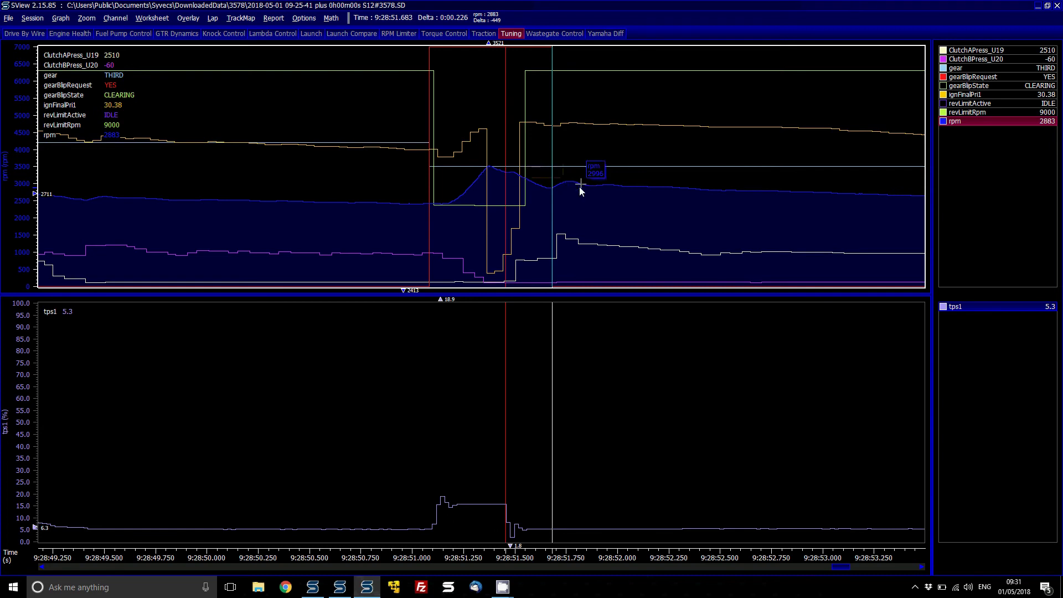
pyautogui.moveTo(313, 595)
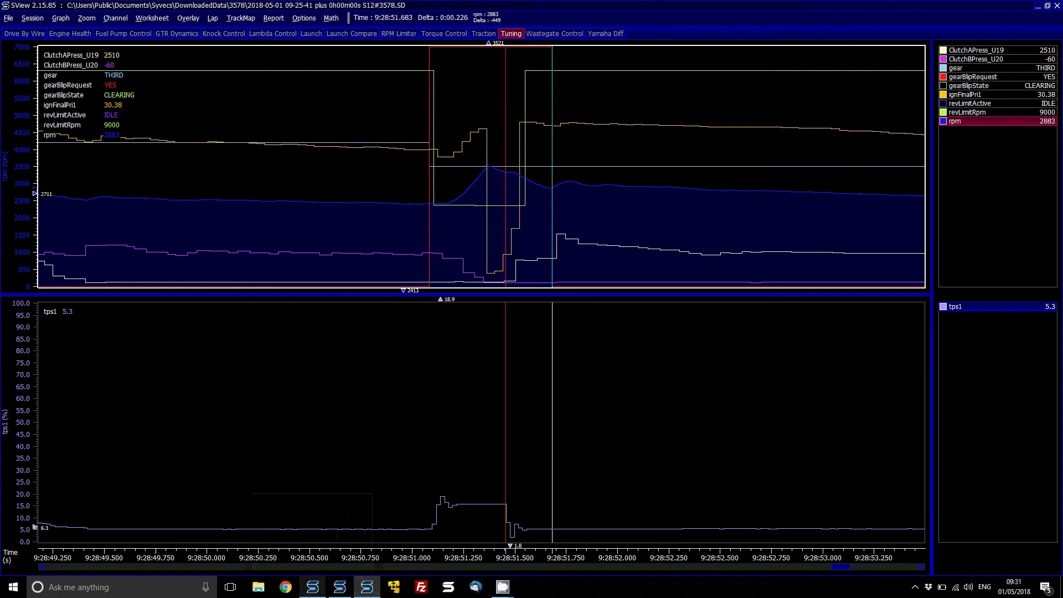
# Add 200 ms to every Blip Time cell, raising it from 350 to 550 ms.
pyautogui.click(313, 588)
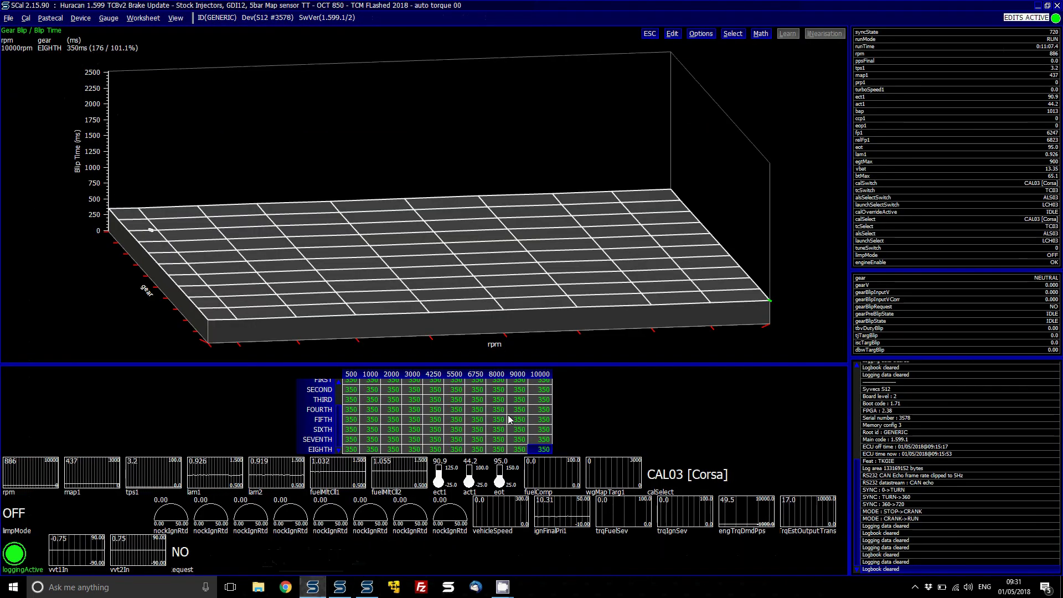
pyautogui.press('+')
pyautogui.write('200')
pyautogui.press('Return')
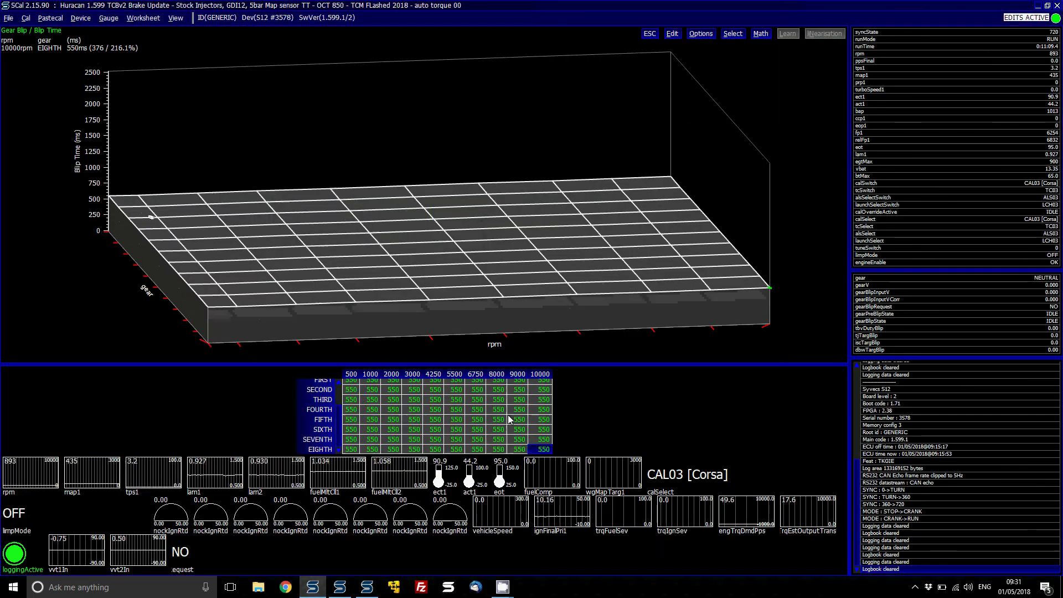
# Multiply all Blip Trail Target cells to raise them from 5.49 to 6.59.
pyautogui.press('Escape')
pyautogui.press('Down')
pyautogui.press('Down')
pyautogui.press('Down')
pyautogui.press('Down')
pyautogui.press('Down')
pyautogui.press('Down')
pyautogui.press('Down')
pyautogui.press('Down')
pyautogui.press('Down')
pyautogui.press('Down')
pyautogui.press('Down')
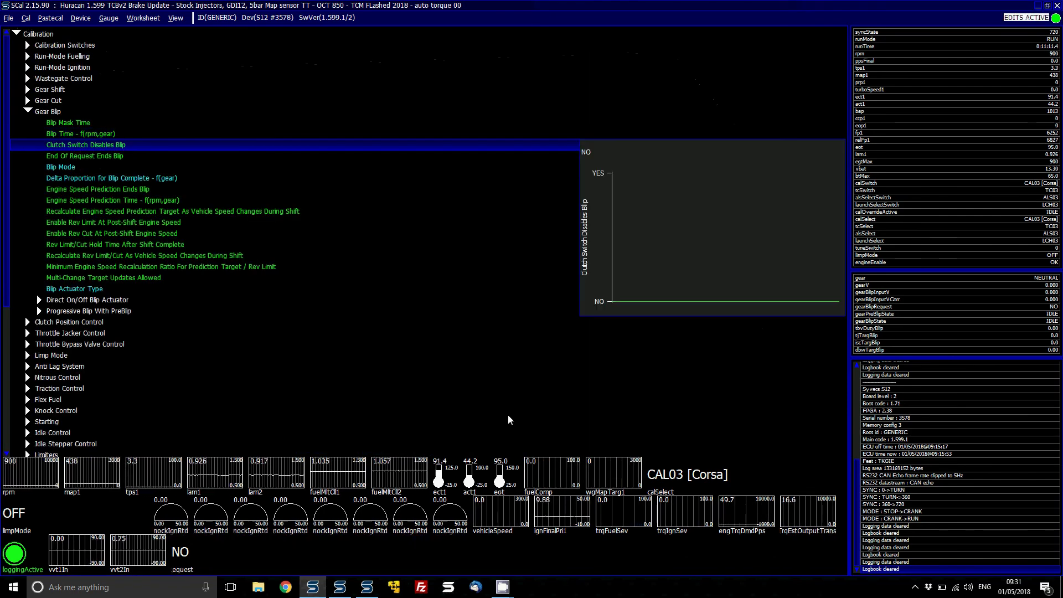
pyautogui.press('Down')
pyautogui.press('Down')
pyautogui.press('Down')
pyautogui.press('Down')
pyautogui.press('Down')
pyautogui.press('Right')
pyautogui.press('Down')
pyautogui.press('Down')
pyautogui.press('Down')
pyautogui.press('Down')
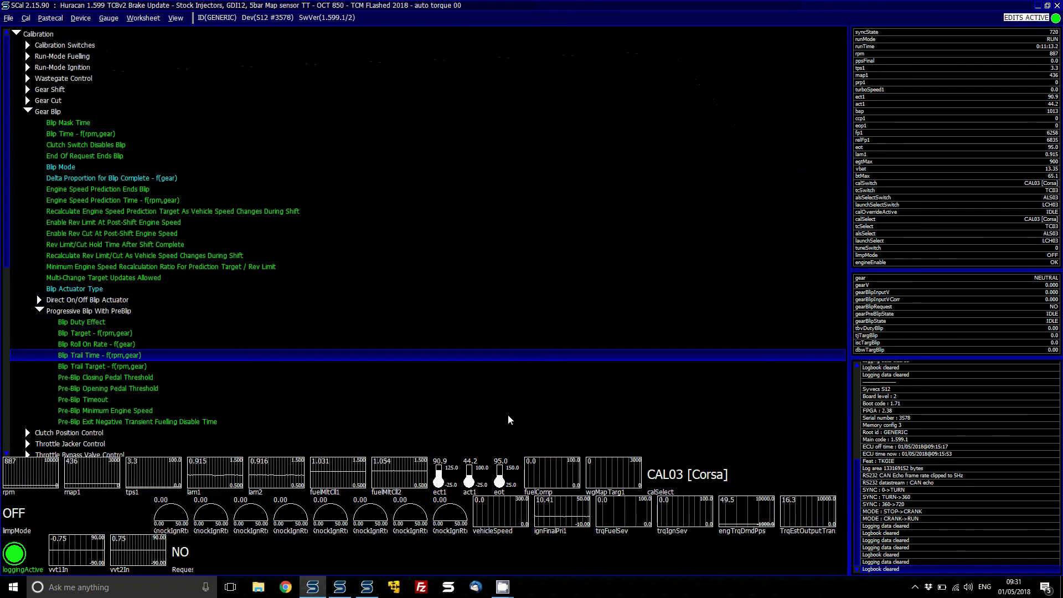
pyautogui.press('Down')
pyautogui.press('Return')
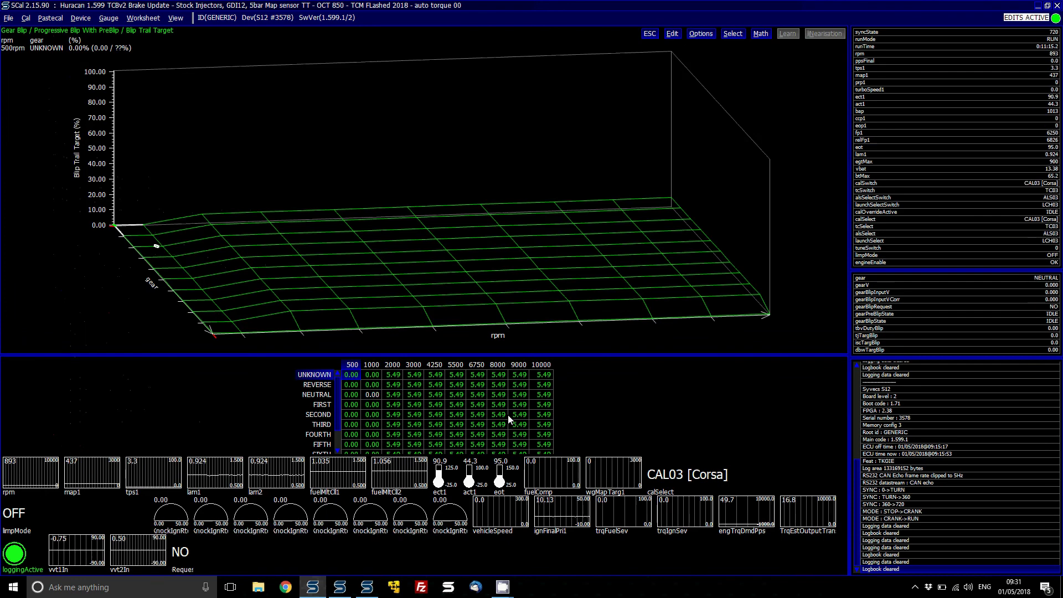
pyautogui.hotkey('ctrl', 'a')
pyautogui.press('*')
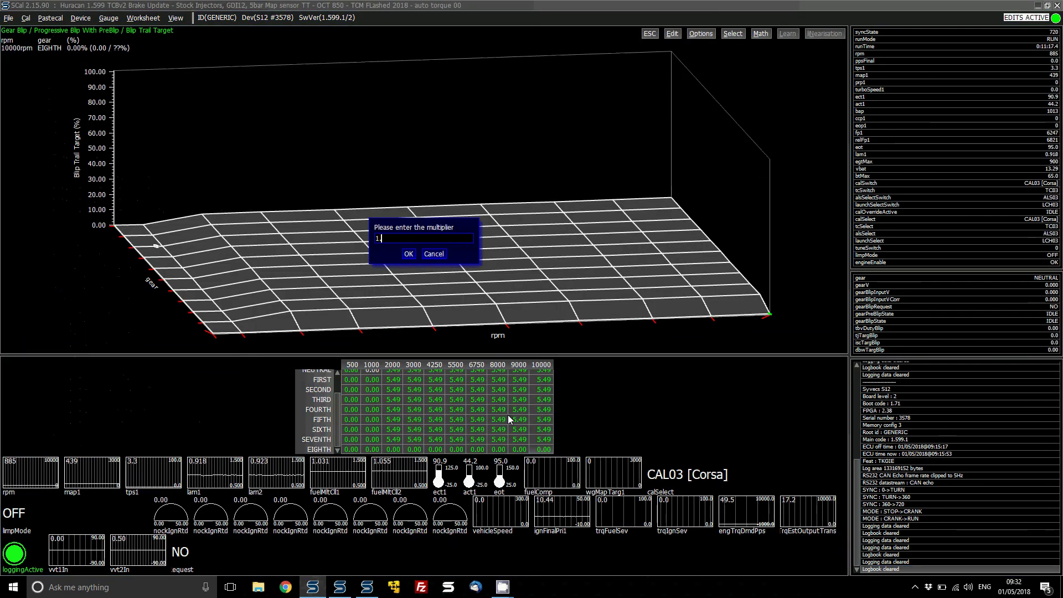
pyautogui.press('Return')
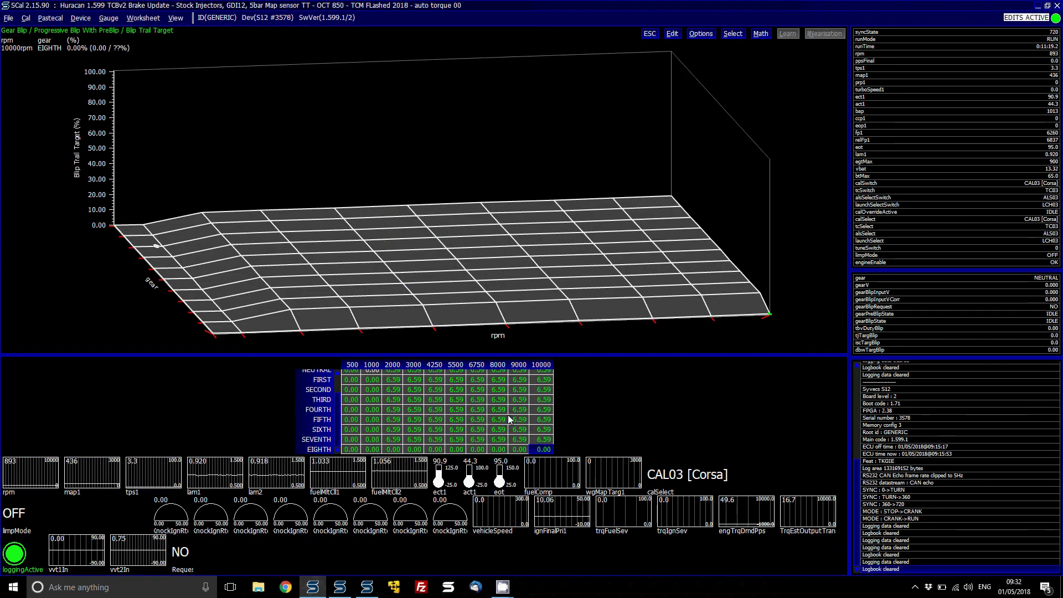
# Check the tps1 trace in SView, then close the trail target map and collapse its group.
pyautogui.hotkey('alt', 'Tab')
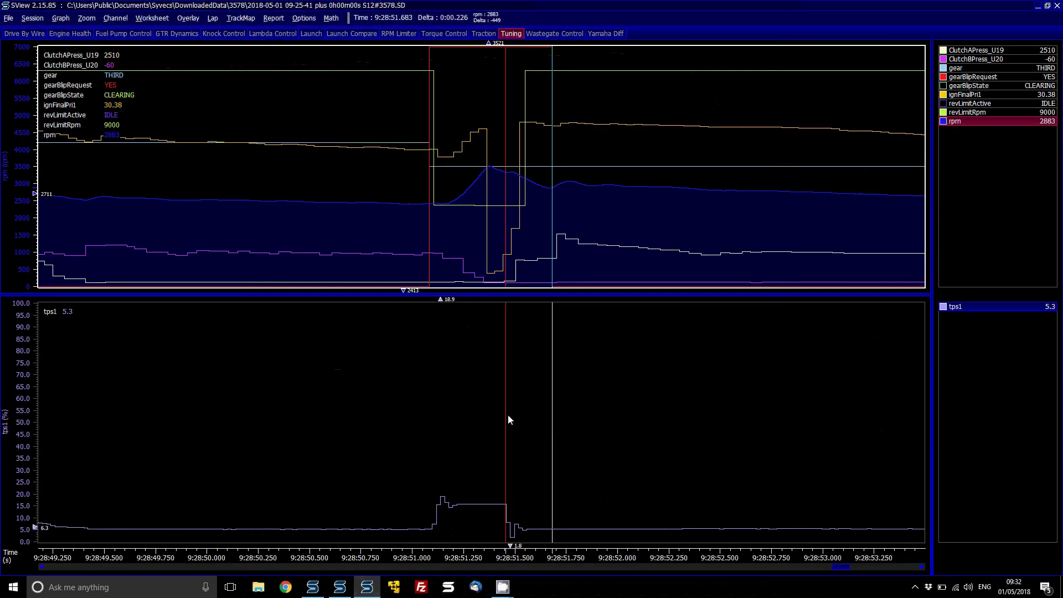
pyautogui.click(528, 528)
pyautogui.hotkey('alt', 'Tab')
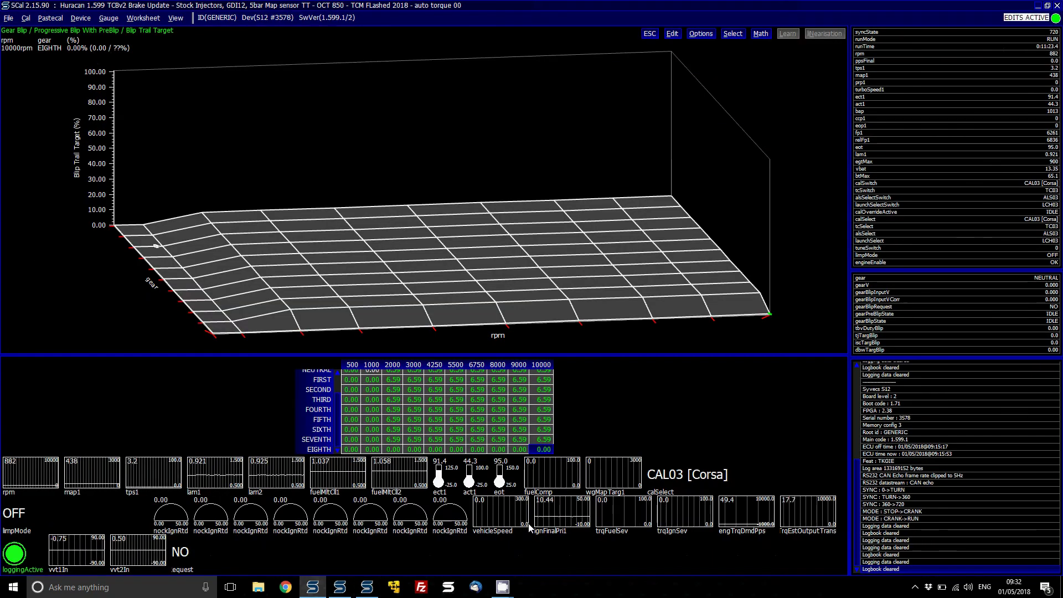
pyautogui.press('Escape')
pyautogui.press('Left')
pyautogui.press('Left')
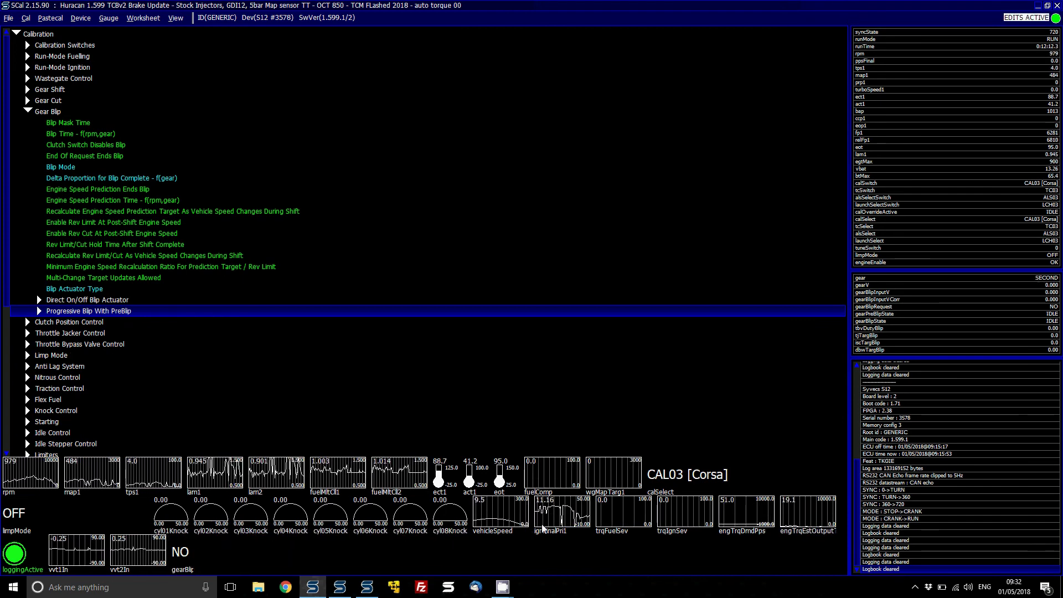
pyautogui.click(338, 586)
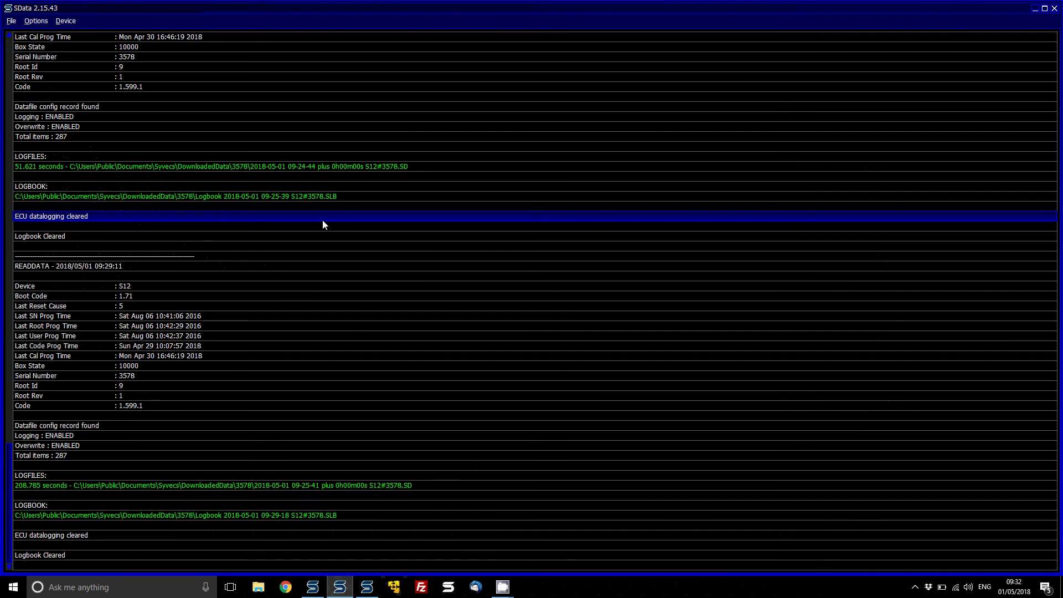
# Start reading data from the connected ECU.
pyautogui.hotkey('alt', 'd')
pyautogui.press('Down')
pyautogui.press('Return')
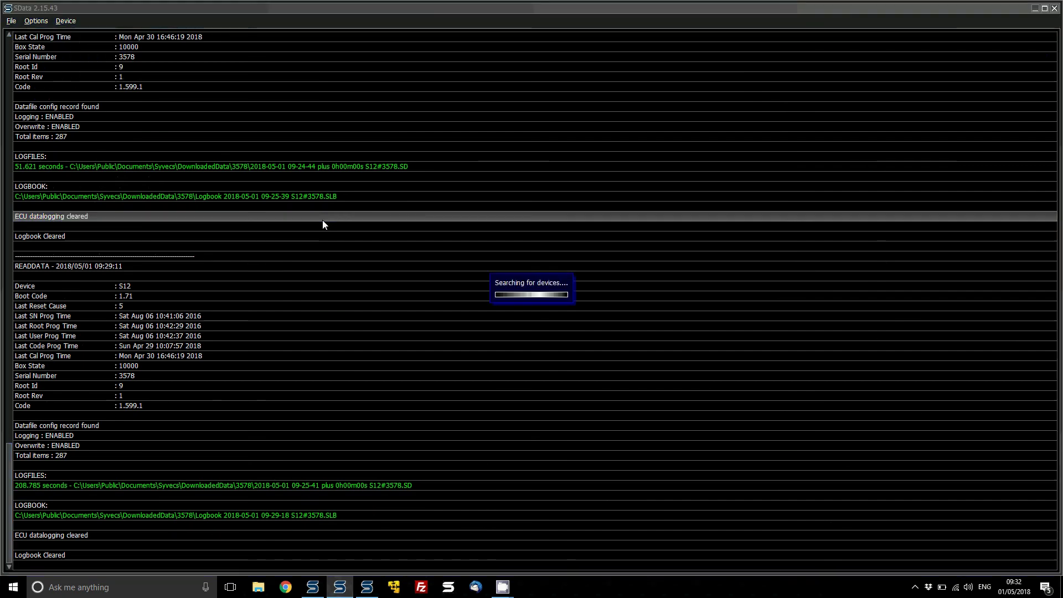
pyautogui.press('Return')
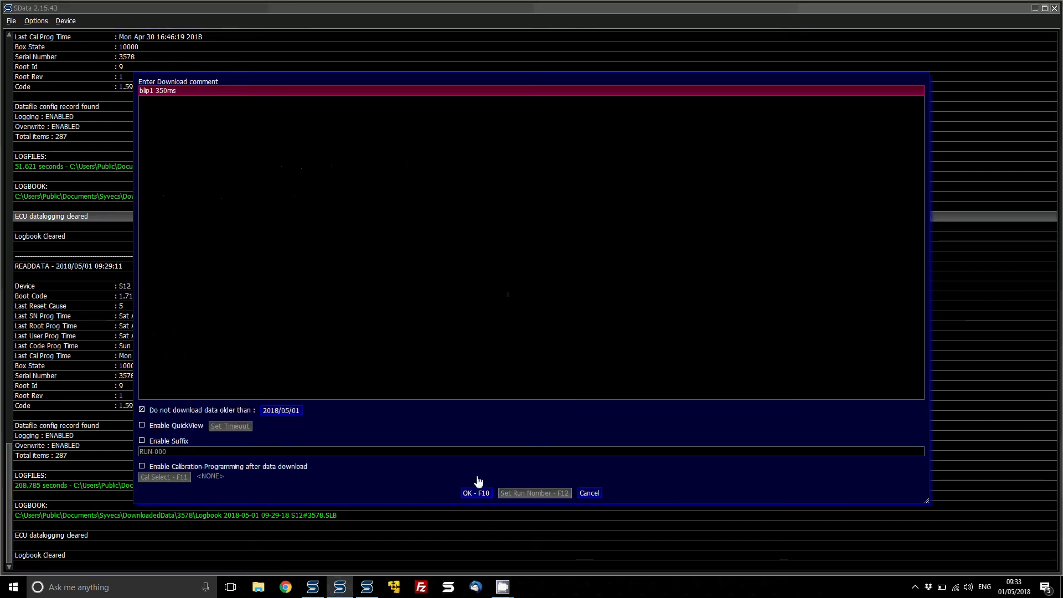
# Change the log comment to 'blip1 550ms', download it and clear the device logbook.
pyautogui.press('BackSpace')
pyautogui.press('BackSpace')
pyautogui.press('BackSpace')
pyautogui.press('BackSpace')
pyautogui.press('BackSpace')
pyautogui.write('550ms')
pyautogui.click(476, 489)
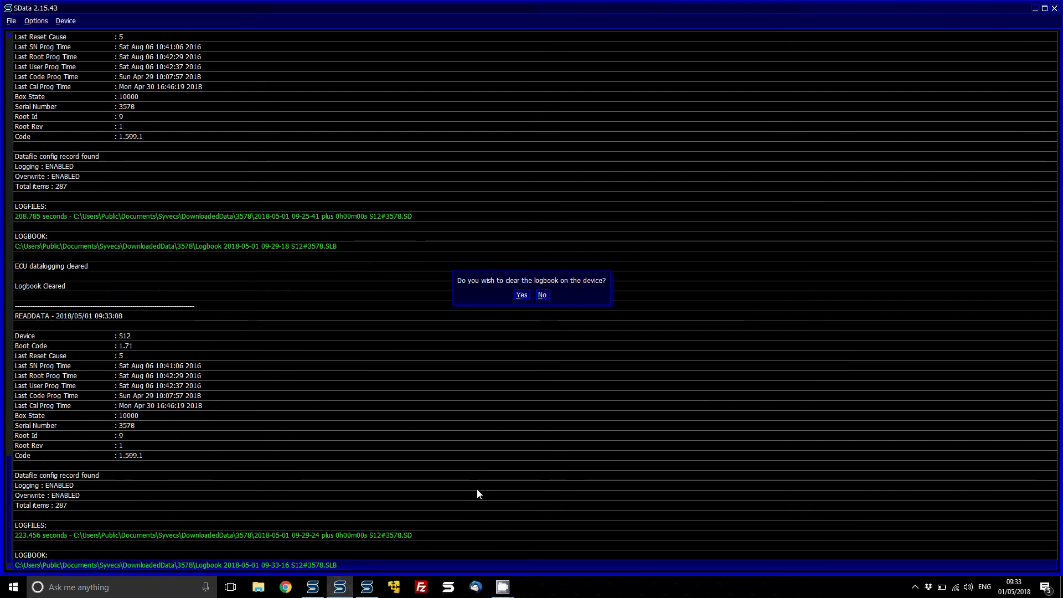
pyautogui.press('Return')
pyautogui.click(550, 493)
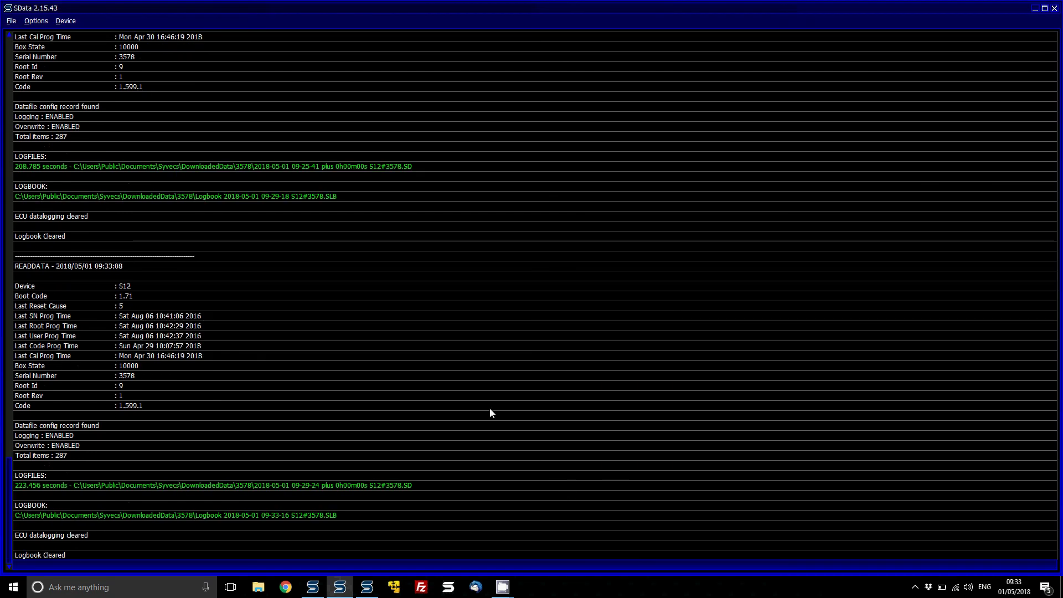
# Open the new 09-29-24 log and zoom into the downshift near 9:32:49.
pyautogui.click(368, 590)
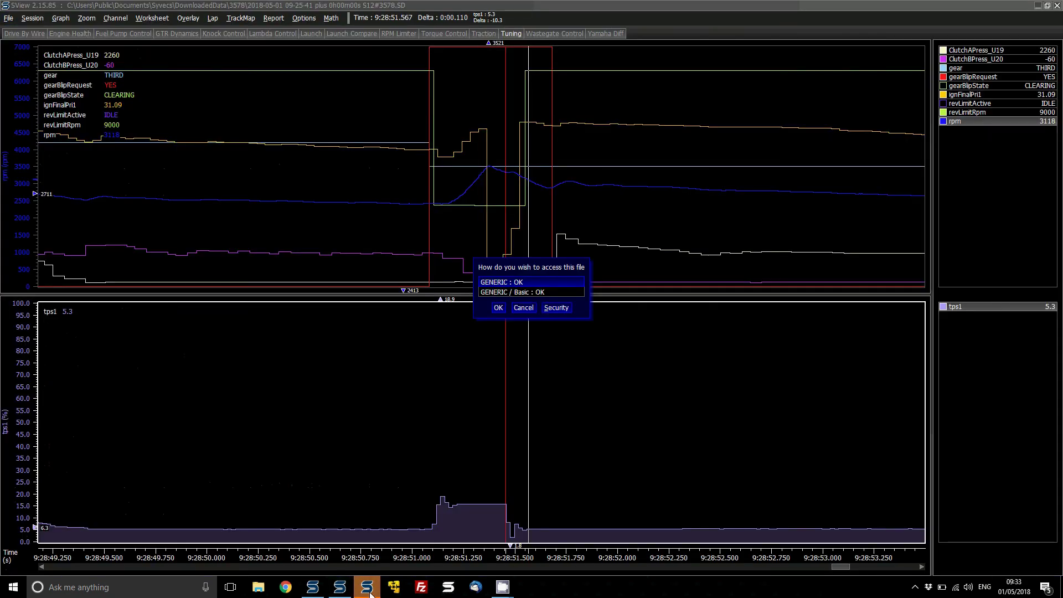
pyautogui.press('Return')
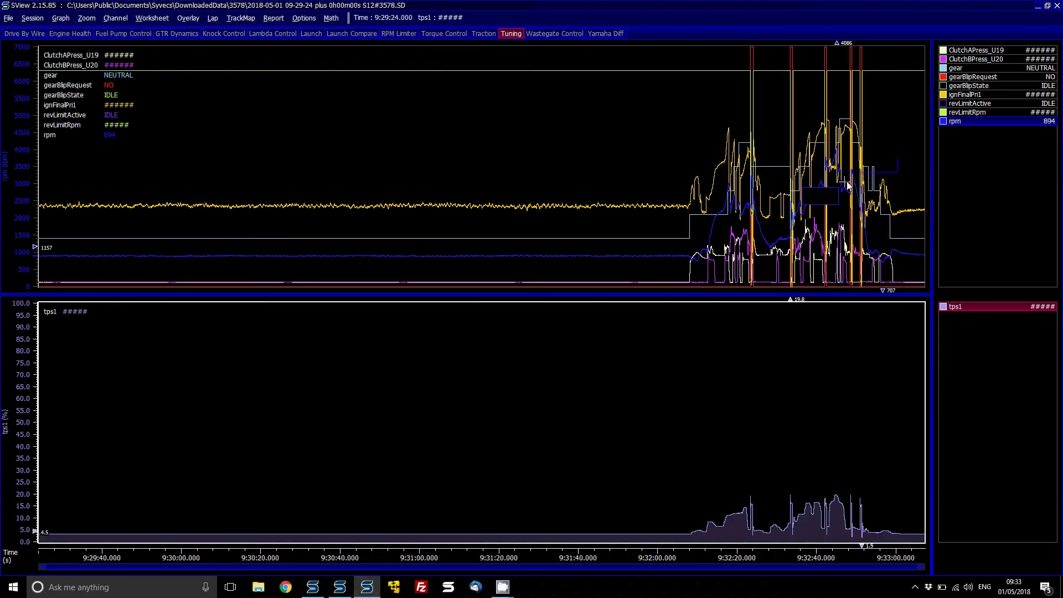
pyautogui.click(849, 188)
pyautogui.scroll(5, 850, 196)
pyautogui.scroll(3, 852, 203)
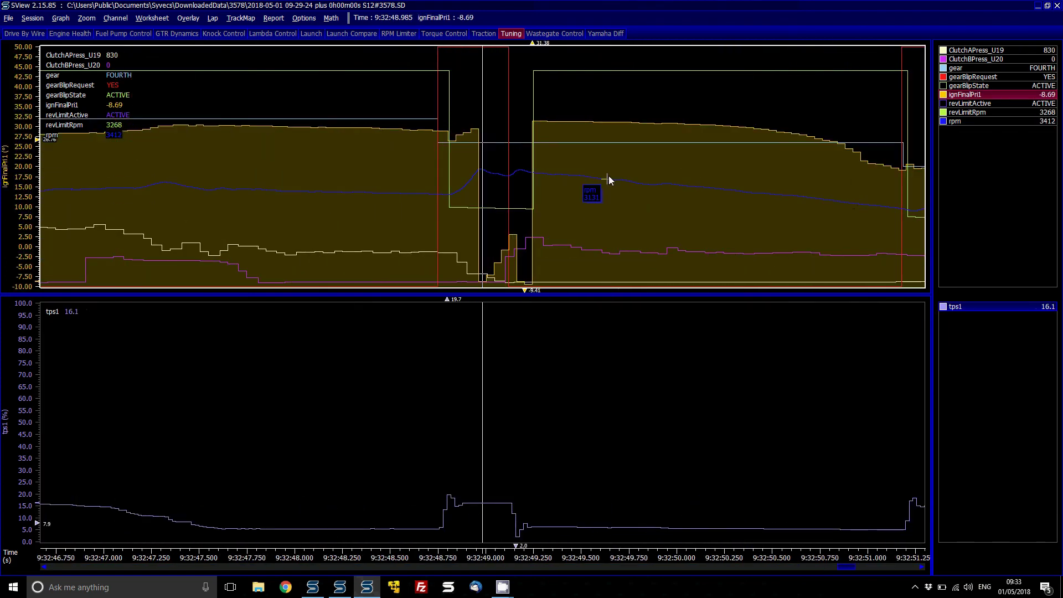
# Step the time marker through the throttle blip to its end.
pyautogui.moveTo(482, 171)
pyautogui.click(508, 509)
pyautogui.click(514, 517)
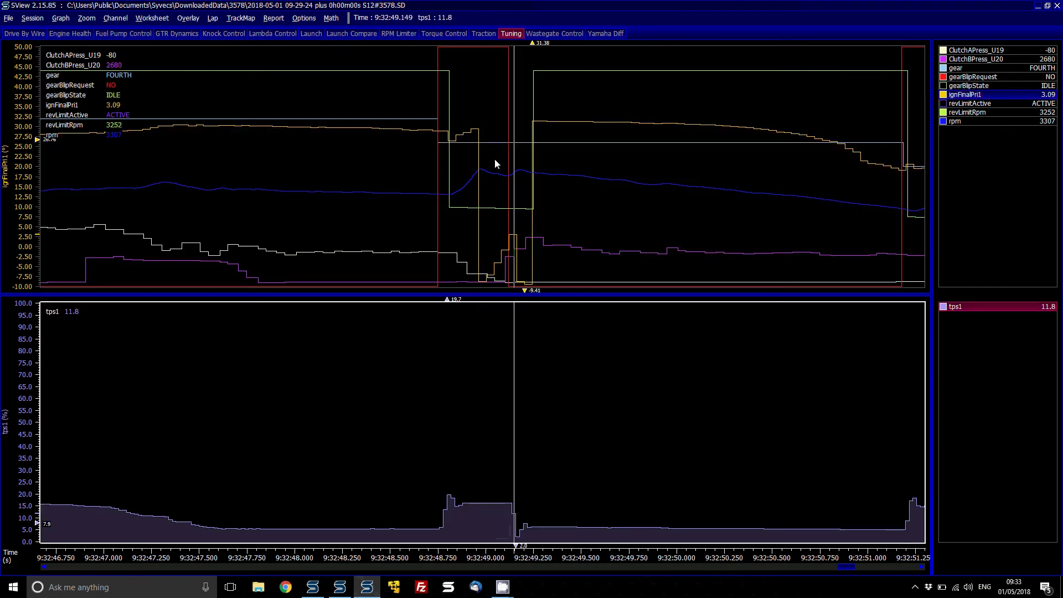
pyautogui.moveTo(538, 178)
pyautogui.click(508, 83)
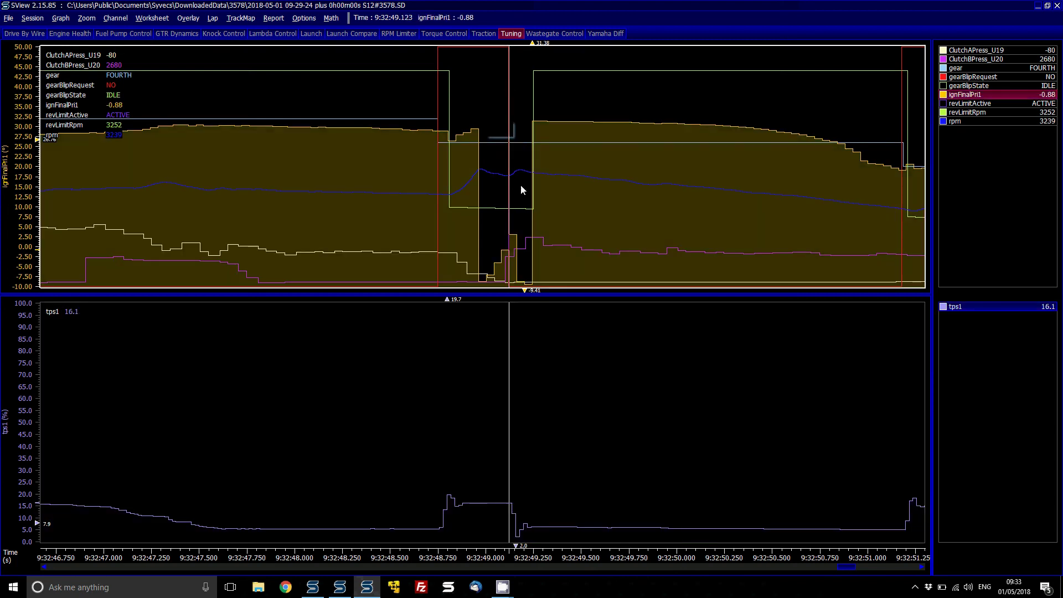
pyautogui.click(513, 501)
# Show ignition timing on the top graph and mark the point just after the shift.
pyautogui.moveTo(548, 128)
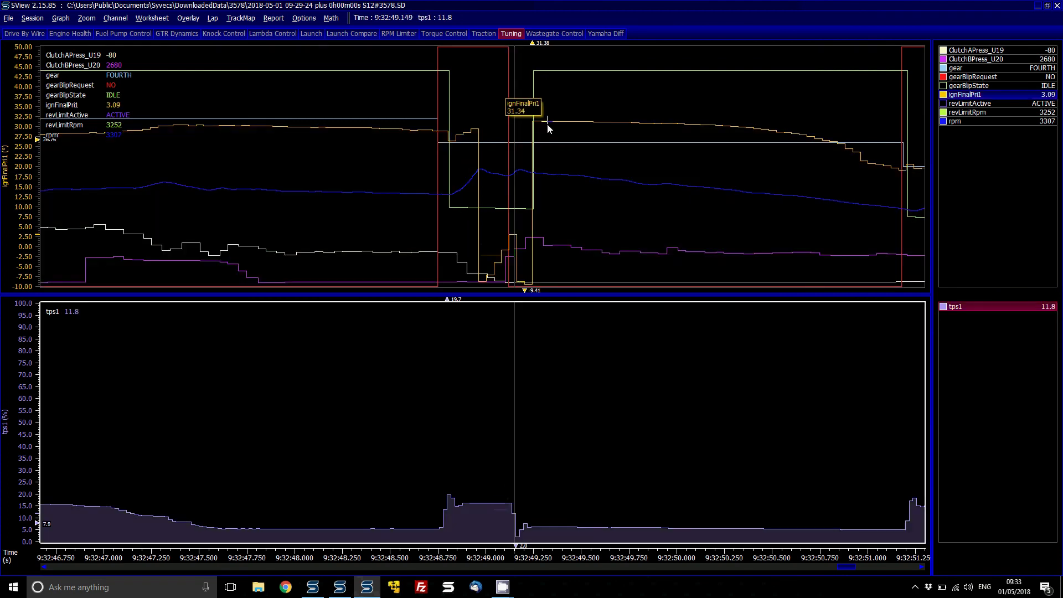
pyautogui.moveTo(514, 176)
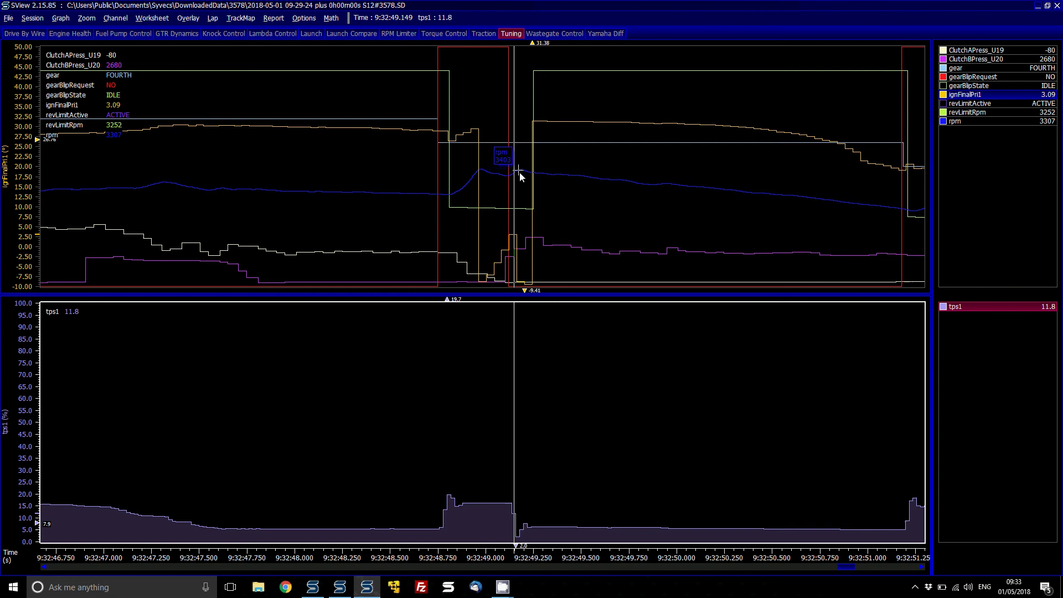
pyautogui.click(511, 99)
pyautogui.click(509, 98)
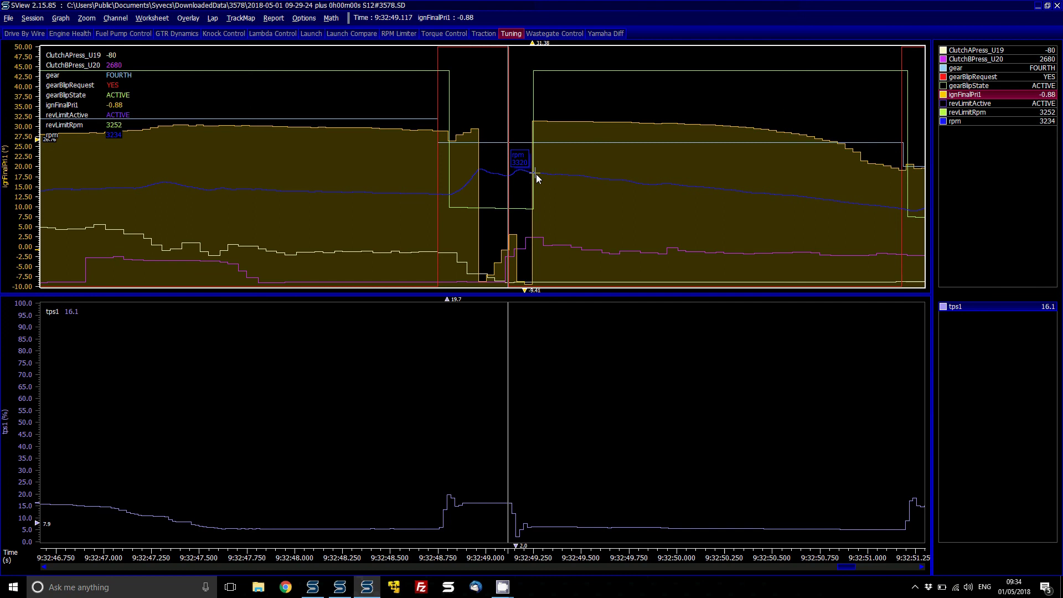
pyautogui.click(550, 183)
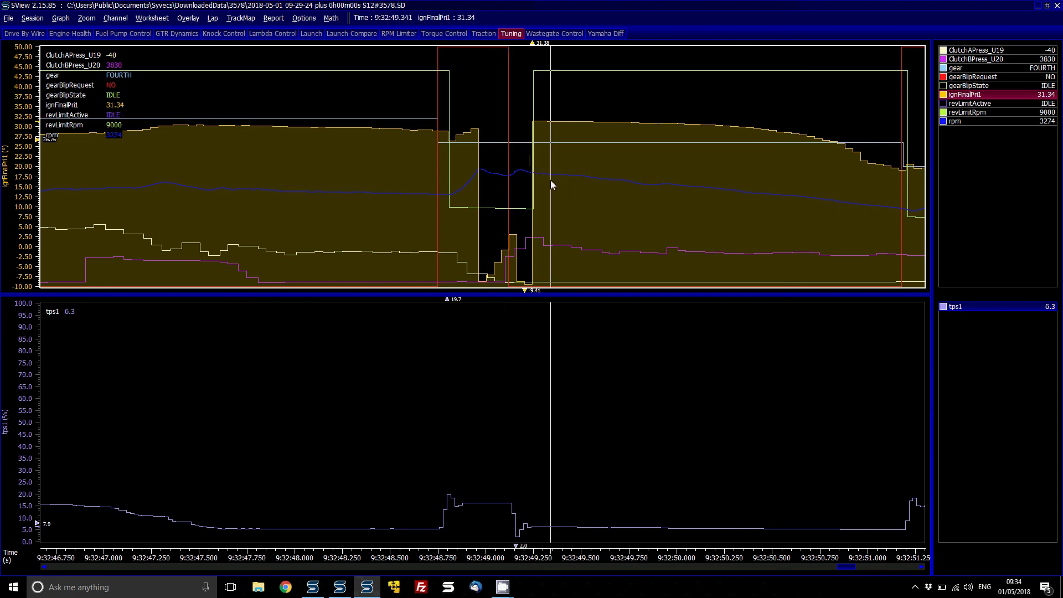
# Zoom around both downshift blips near 9:32:49 and 9:32:51, marking each on the rpm scale.
pyautogui.scroll(-1, 550, 185)
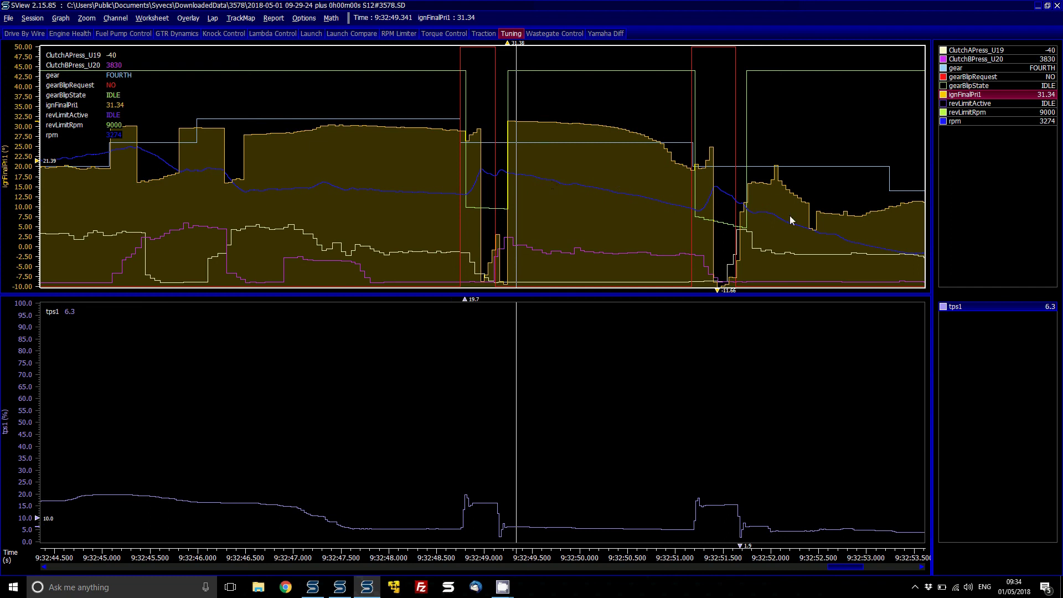
pyautogui.click(728, 198)
pyautogui.scroll(1, 729, 199)
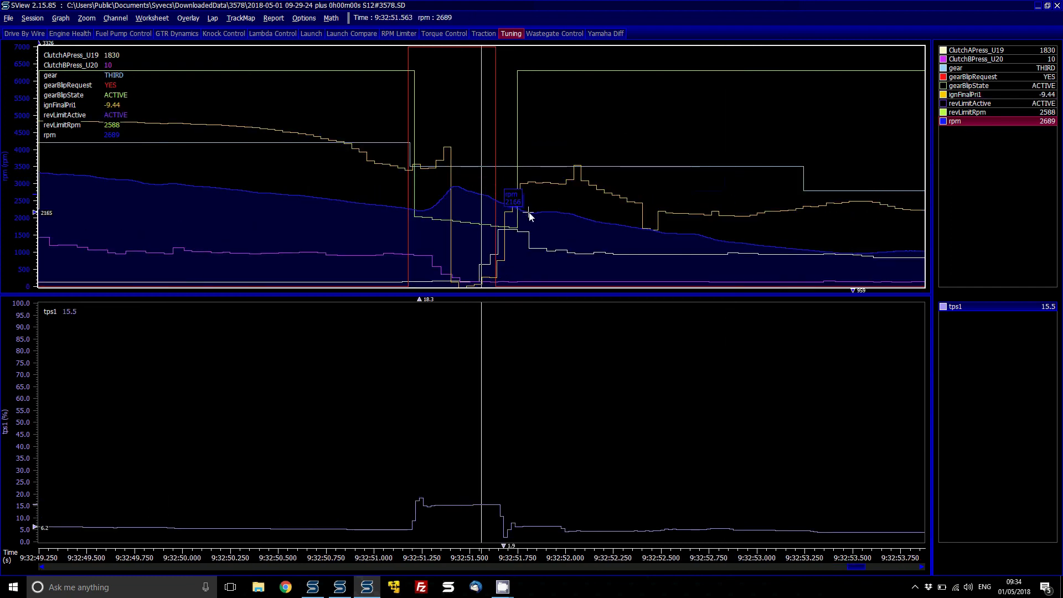
pyautogui.click(349, 205)
pyautogui.scroll(-1, 350, 205)
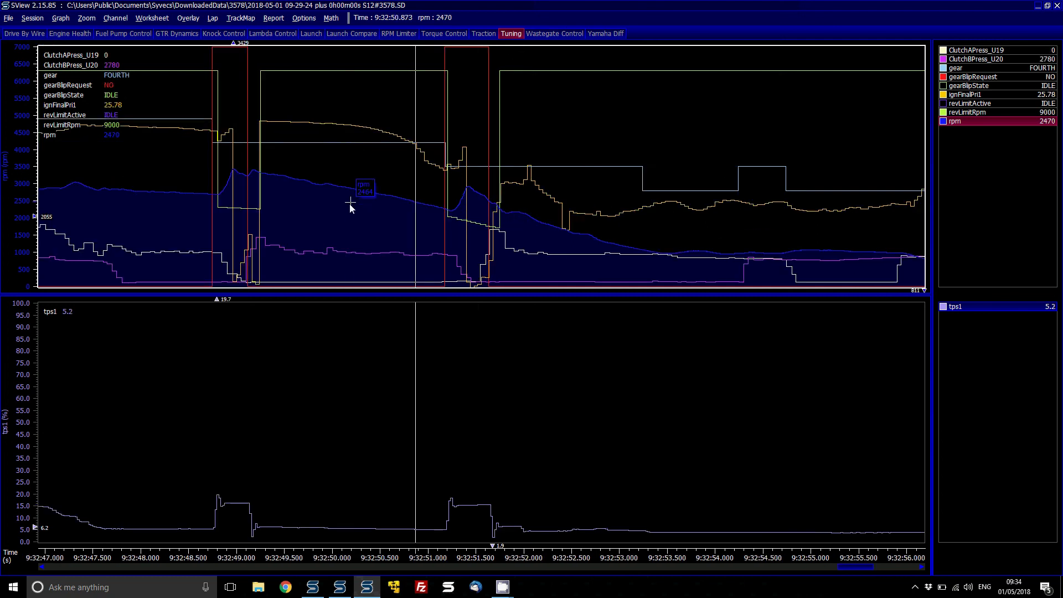
pyautogui.click(239, 175)
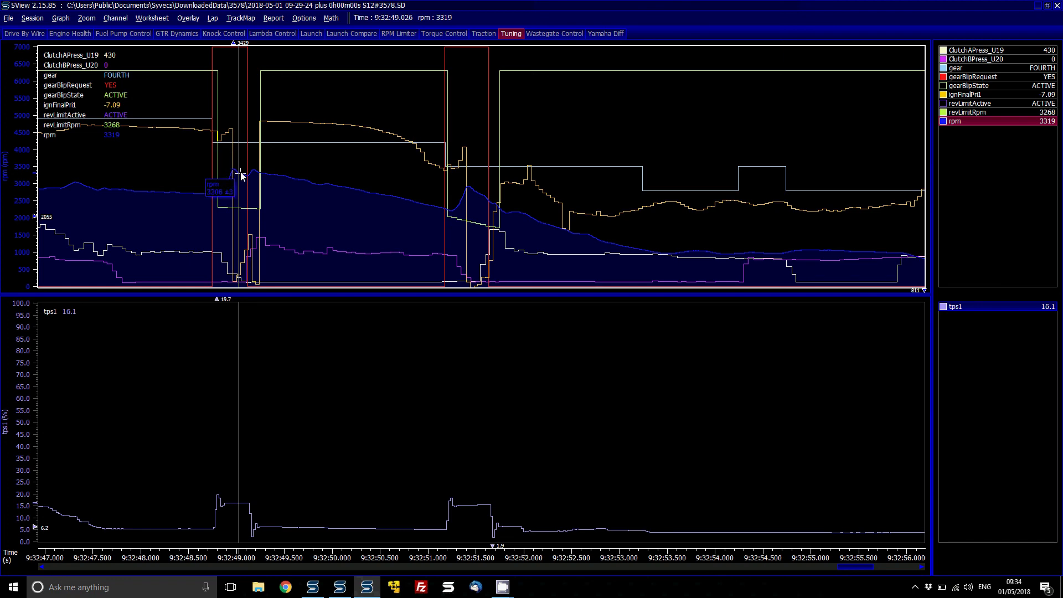
pyautogui.click(202, 183)
# Add the gear channel and switch the upper graph to the revLimitRpm scale.
pyautogui.write('gear')
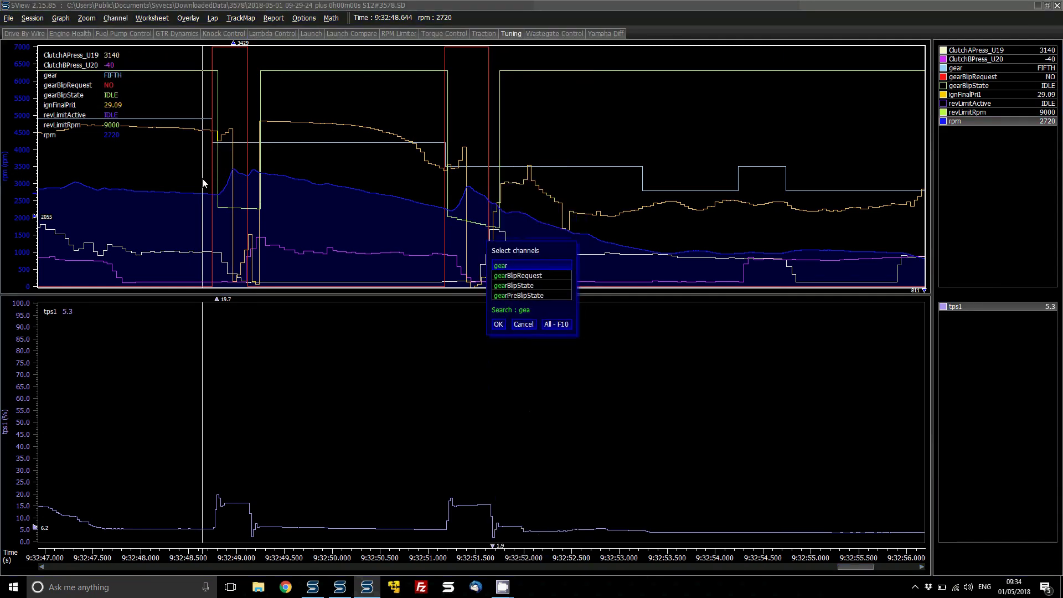
pyautogui.press('Return')
pyautogui.moveTo(219, 115)
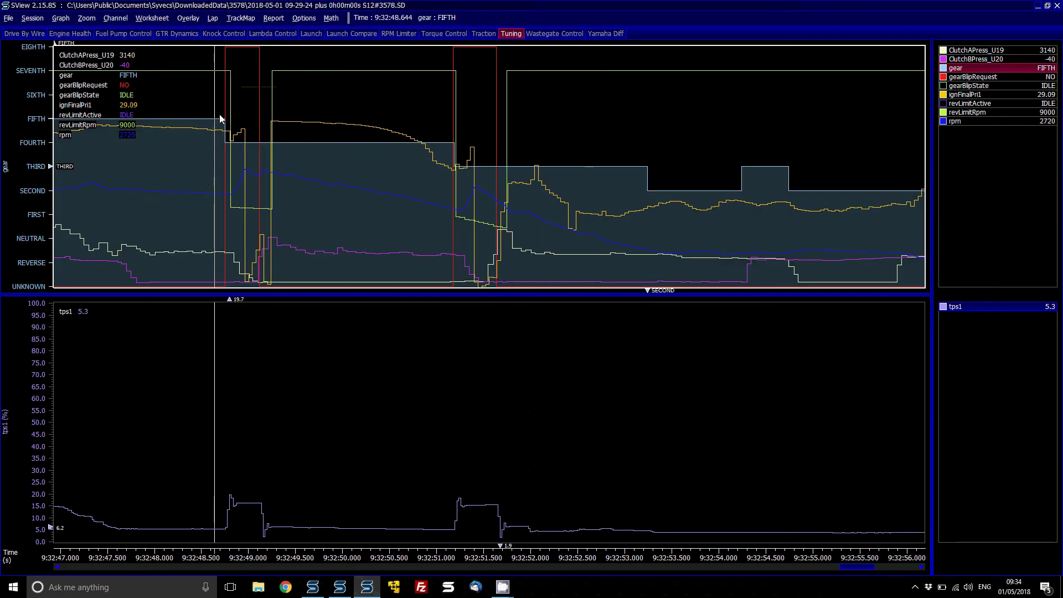
pyautogui.moveTo(223, 197)
pyautogui.moveTo(270, 178)
pyautogui.click(509, 221)
# Zoom to the 9:32:42 downshift on the ignFinalPri1 scale, then zoom out over the whole log.
pyautogui.scroll(-1, 510, 222)
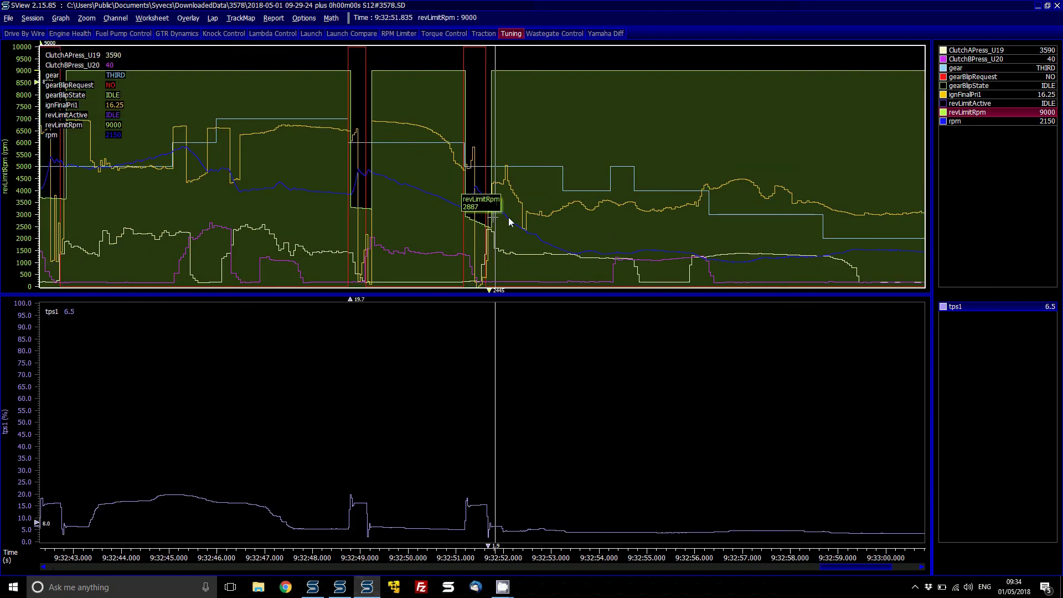
pyautogui.scroll(-1, 510, 222)
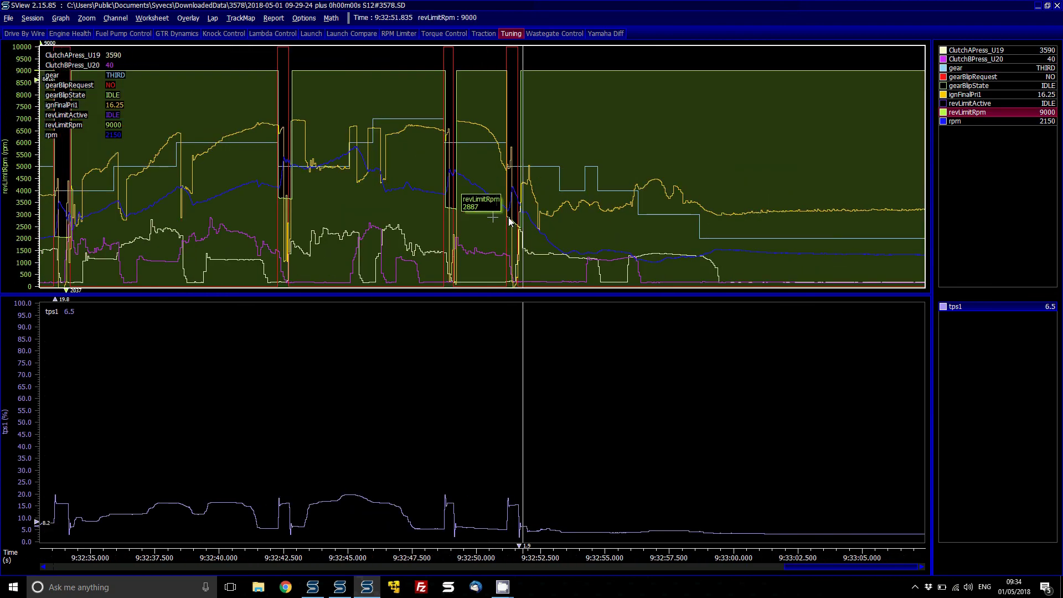
pyautogui.click(287, 175)
pyautogui.scroll(2, 287, 176)
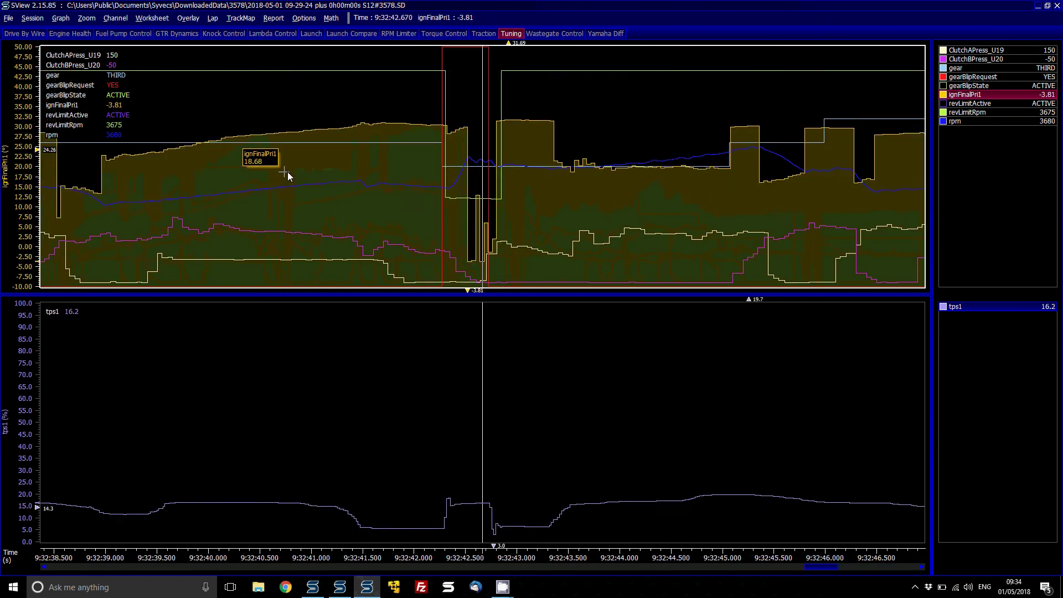
pyautogui.scroll(1, 287, 175)
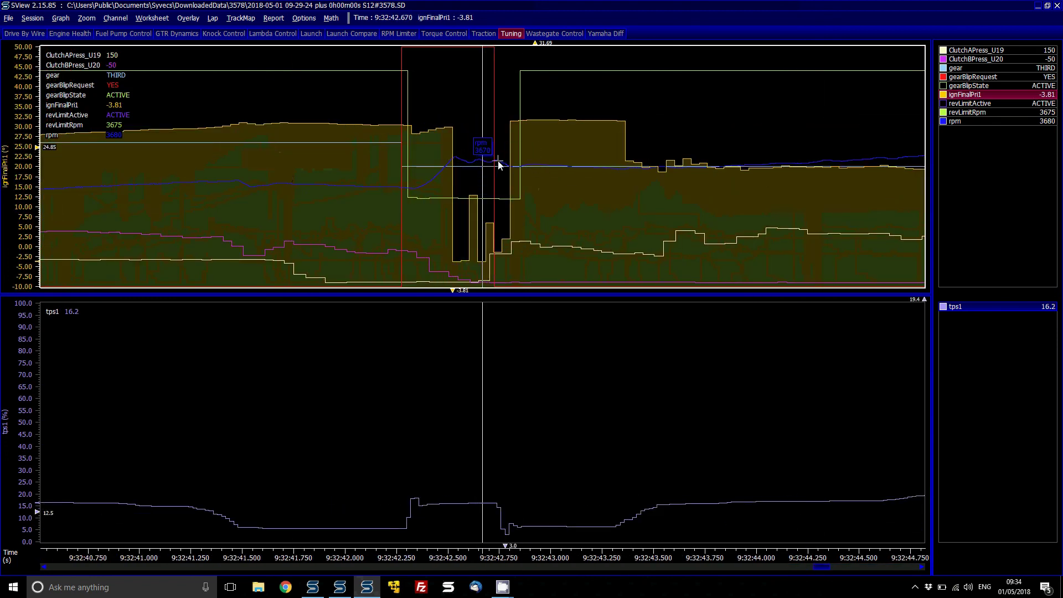
pyautogui.scroll(-4, 498, 164)
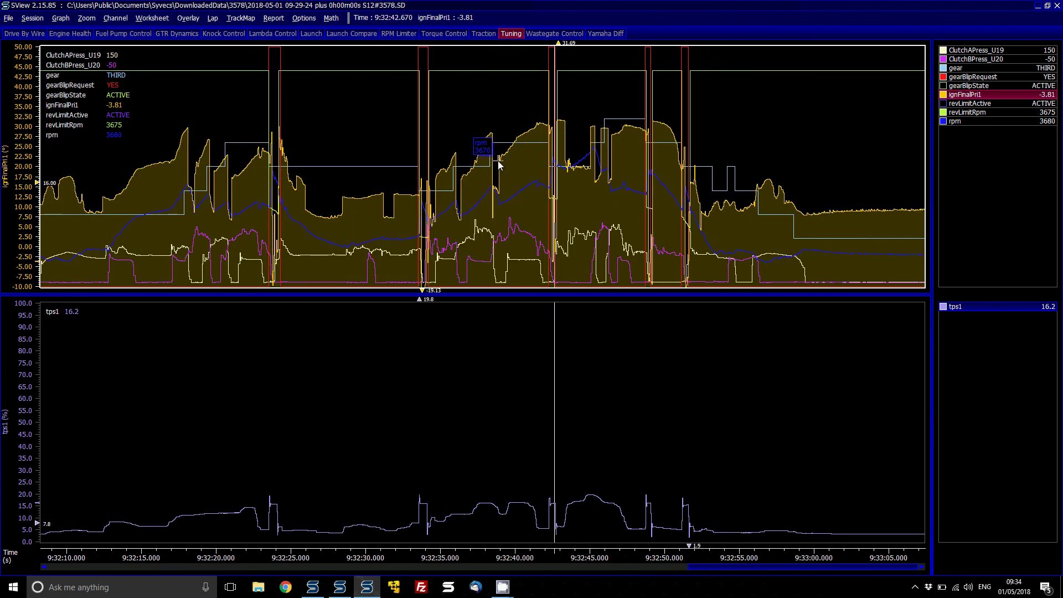
pyautogui.scroll(-1, 498, 165)
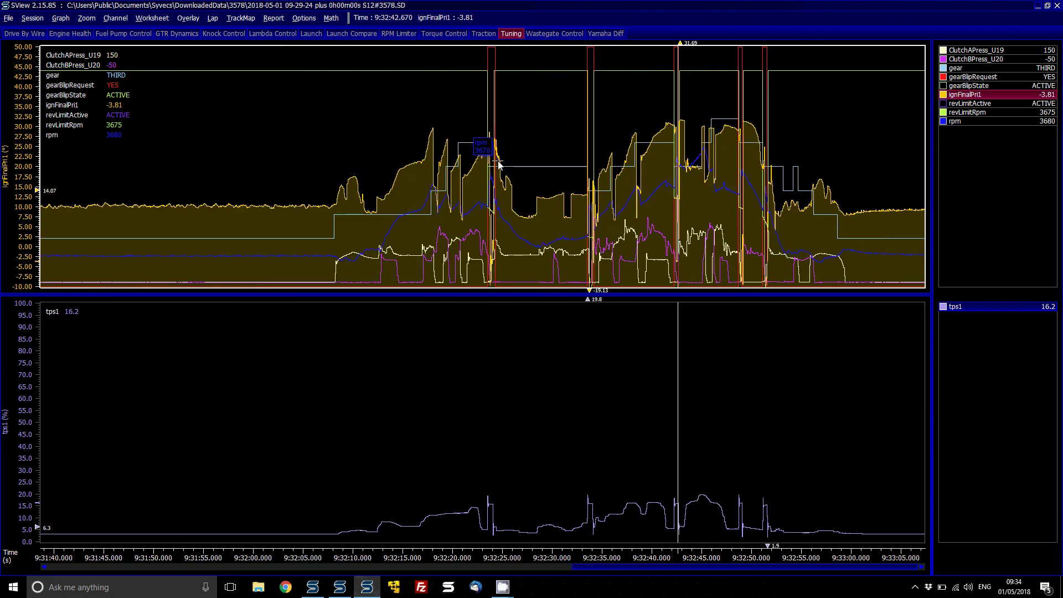